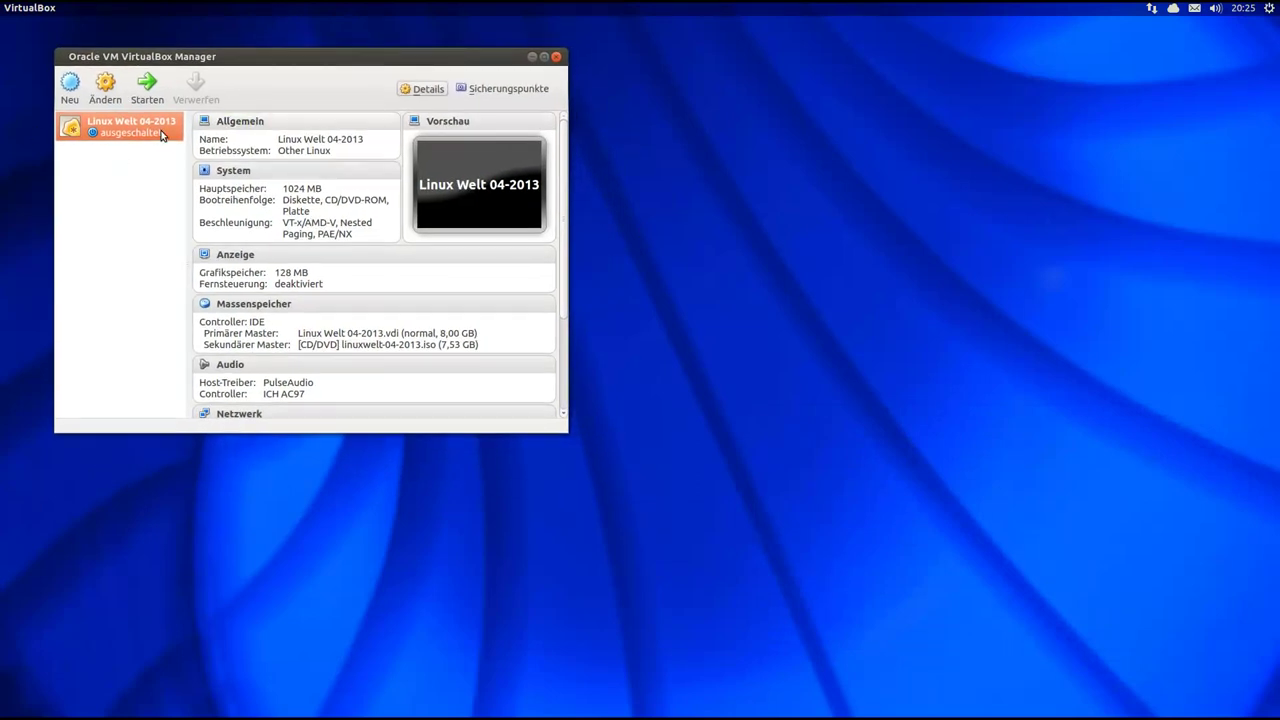
- Start the Linux Welt 04-2013 virtual machine, minimize the manager window and reposition the machine's window on the desktop
left_click(147, 85)
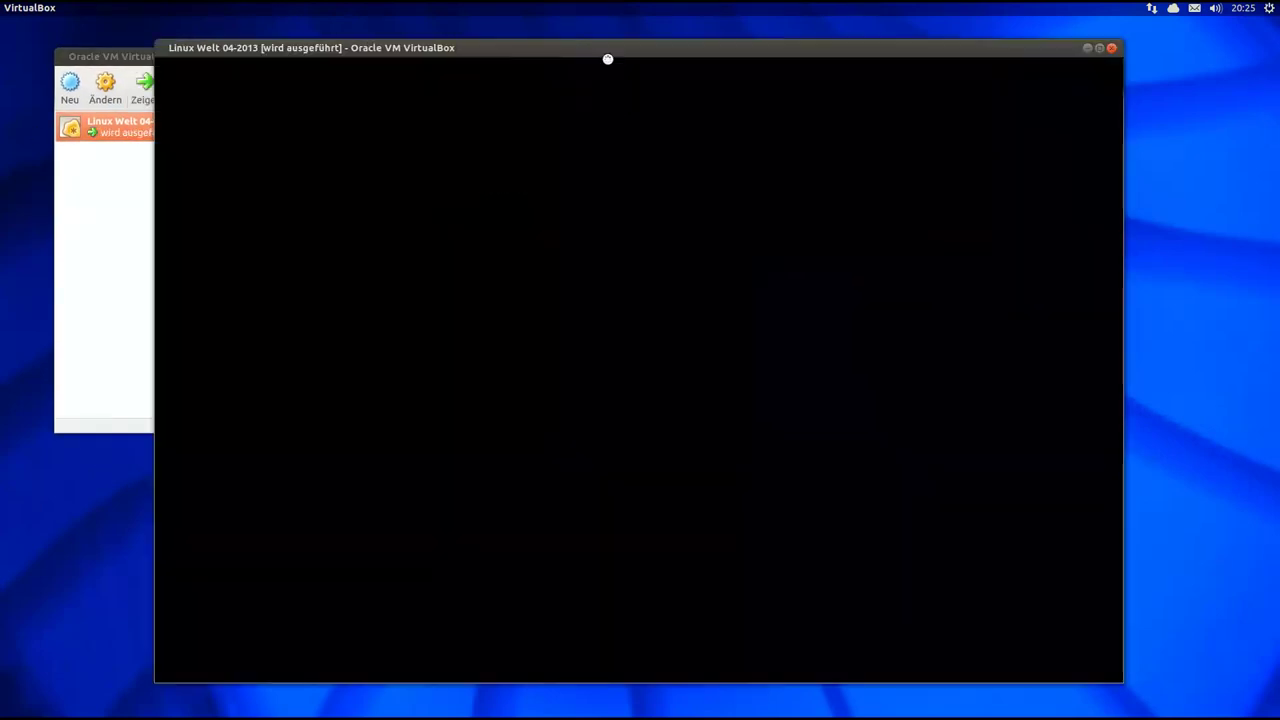
left_click_drag(600, 51, 647, 47)
left_click(176, 60)
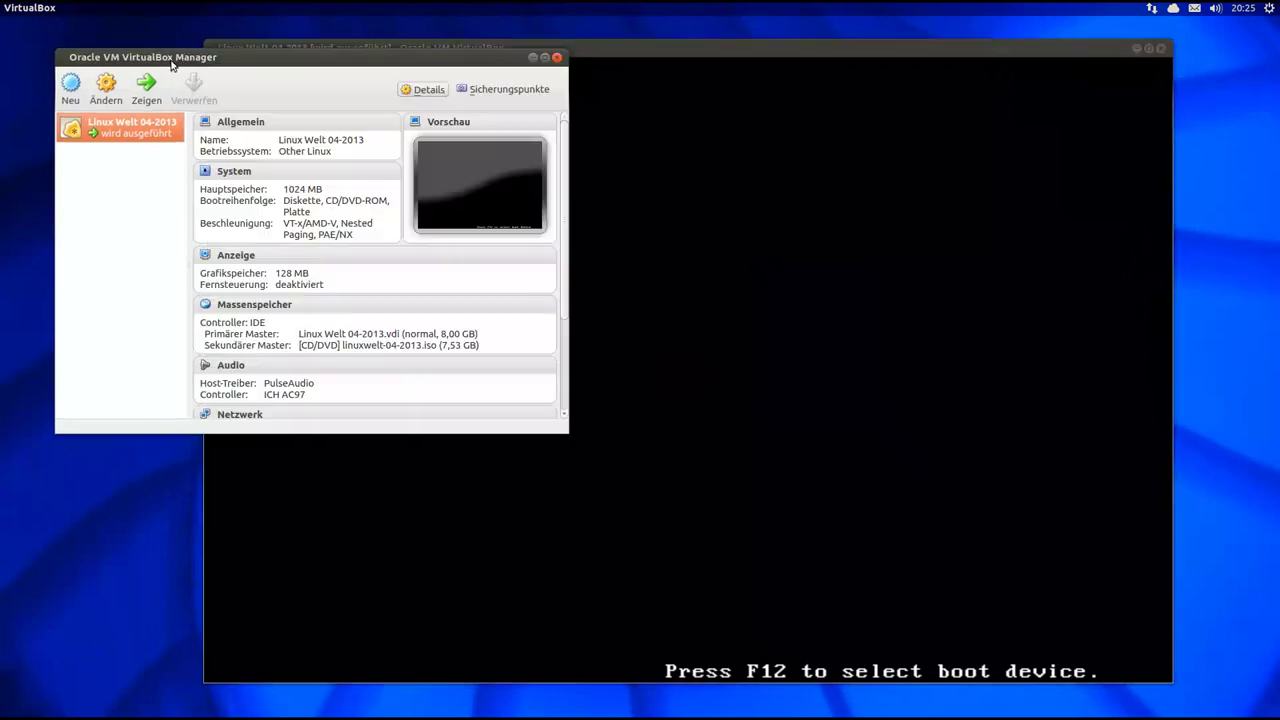
left_click(536, 57)
left_click_drag(536, 51, 518, 38)
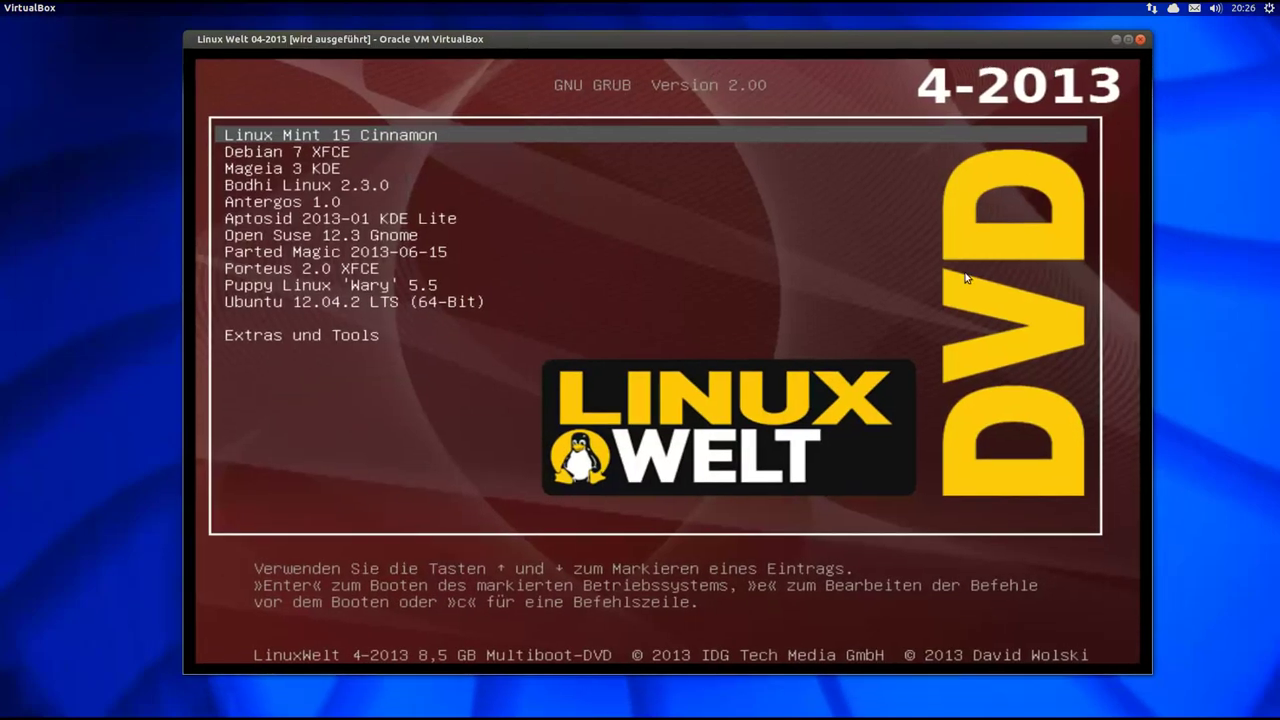
- Boot Porteus 2.0 XFCE with Normaler Start from the multiboot list and adjust the virtual machine window's position
key("Down")
key("Down")
key("Down")
key("Down")
key("Down")
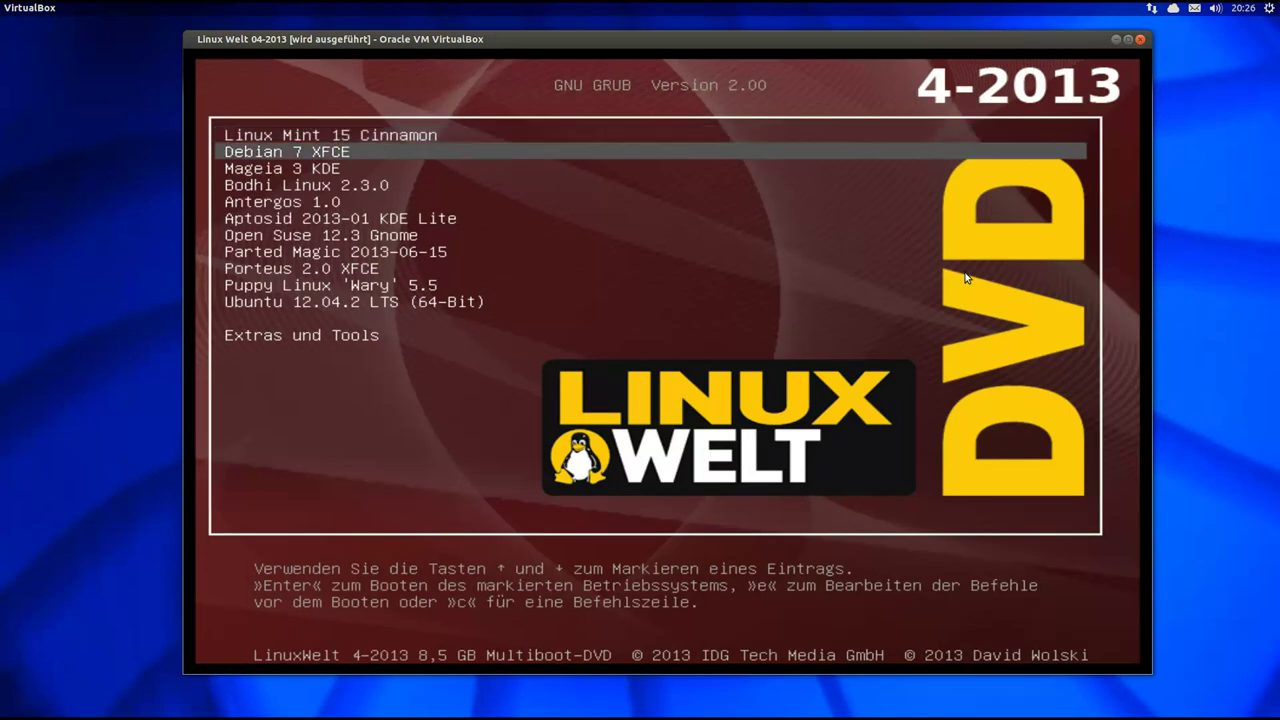
key("Down")
key("Down")
key("Down")
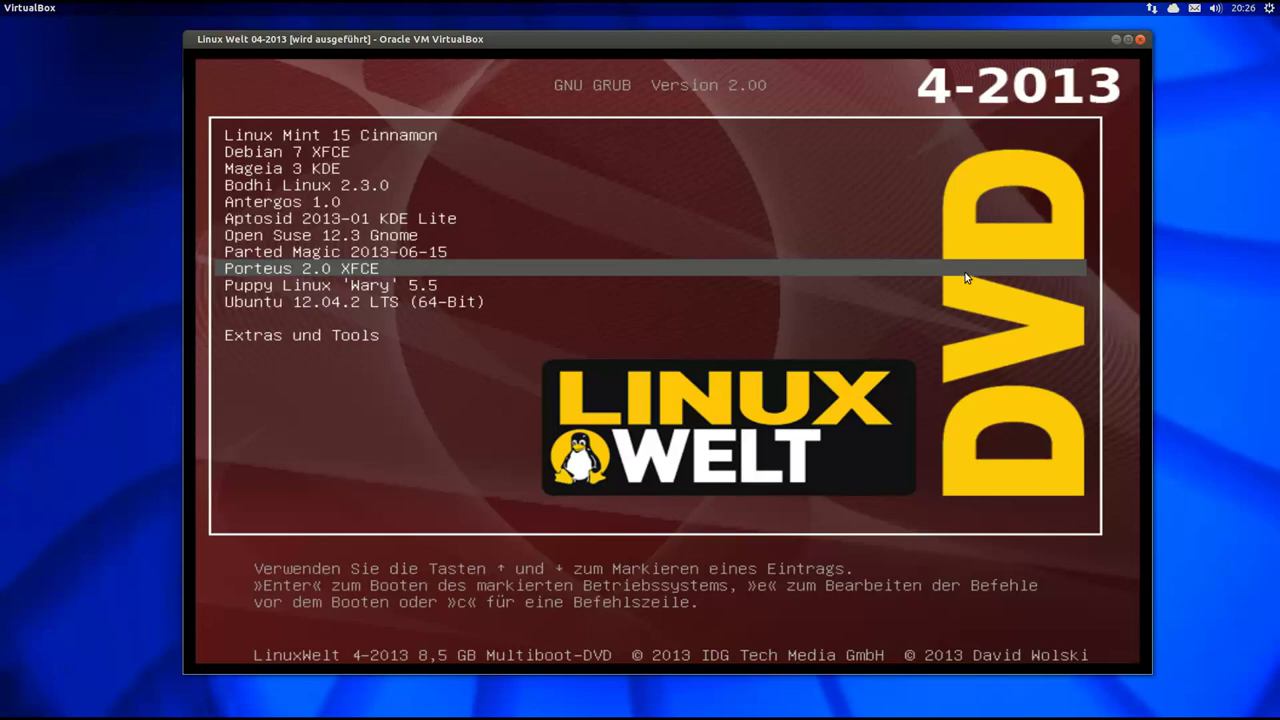
key("Return")
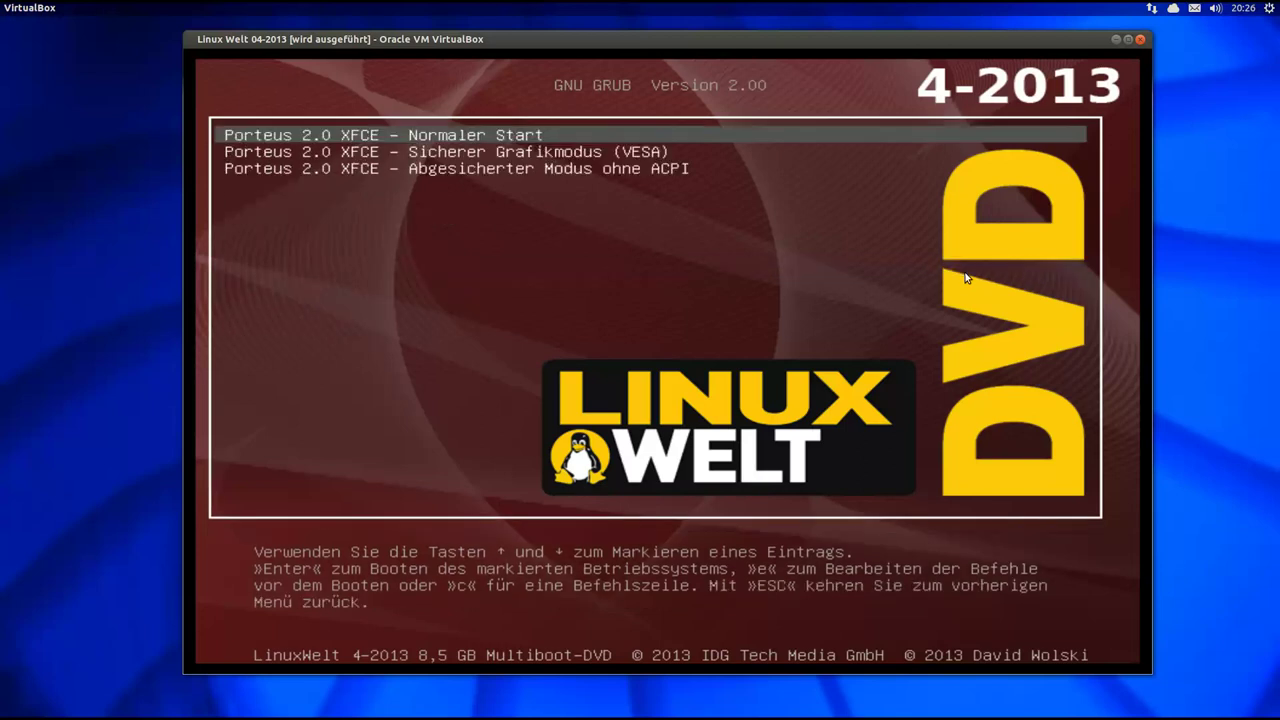
key("Return")
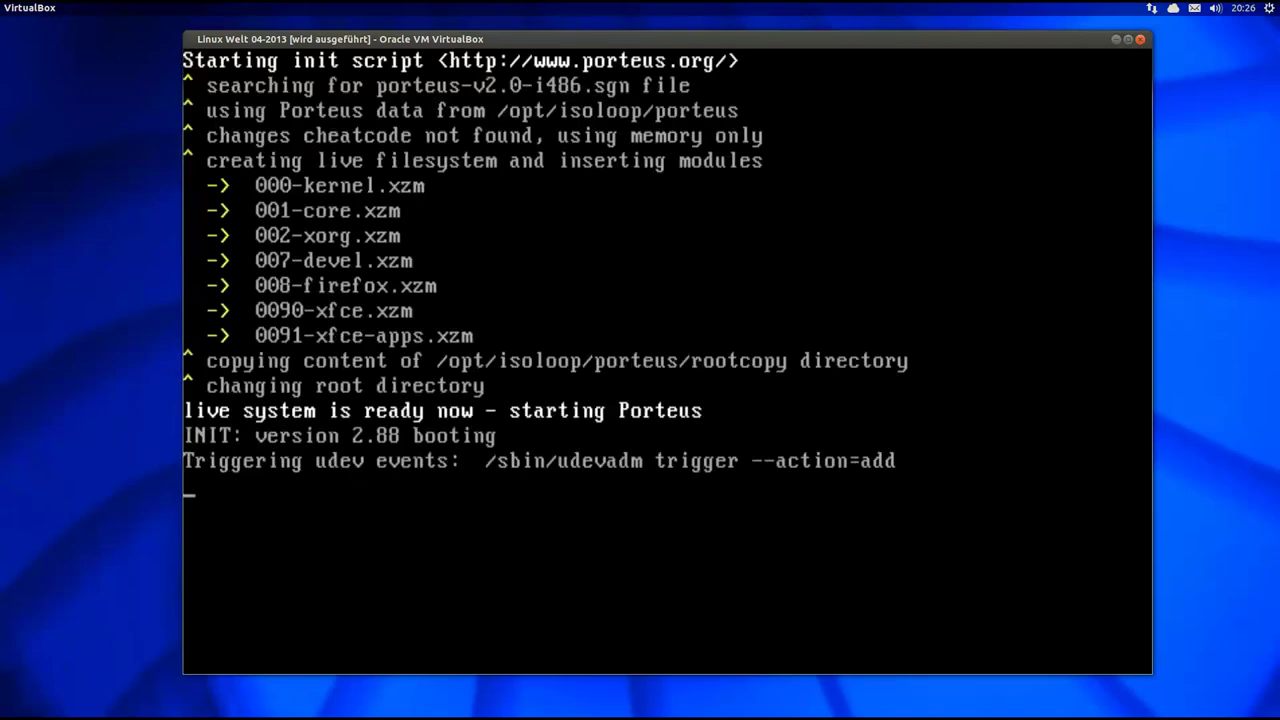
left_click_drag(523, 44, 500, 42)
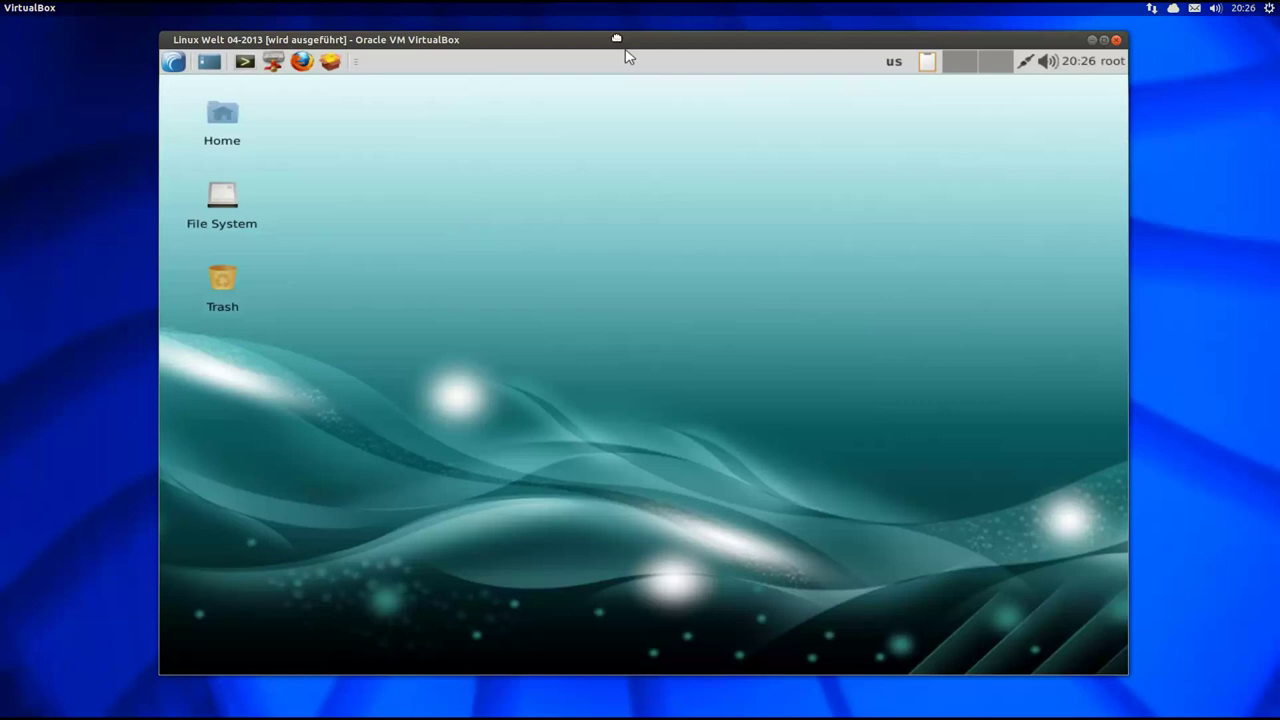
mouse_move(617, 37)
left_mouse_down()
mouse_move(607, 43)
mouse_move(616, 37)
left_mouse_up()
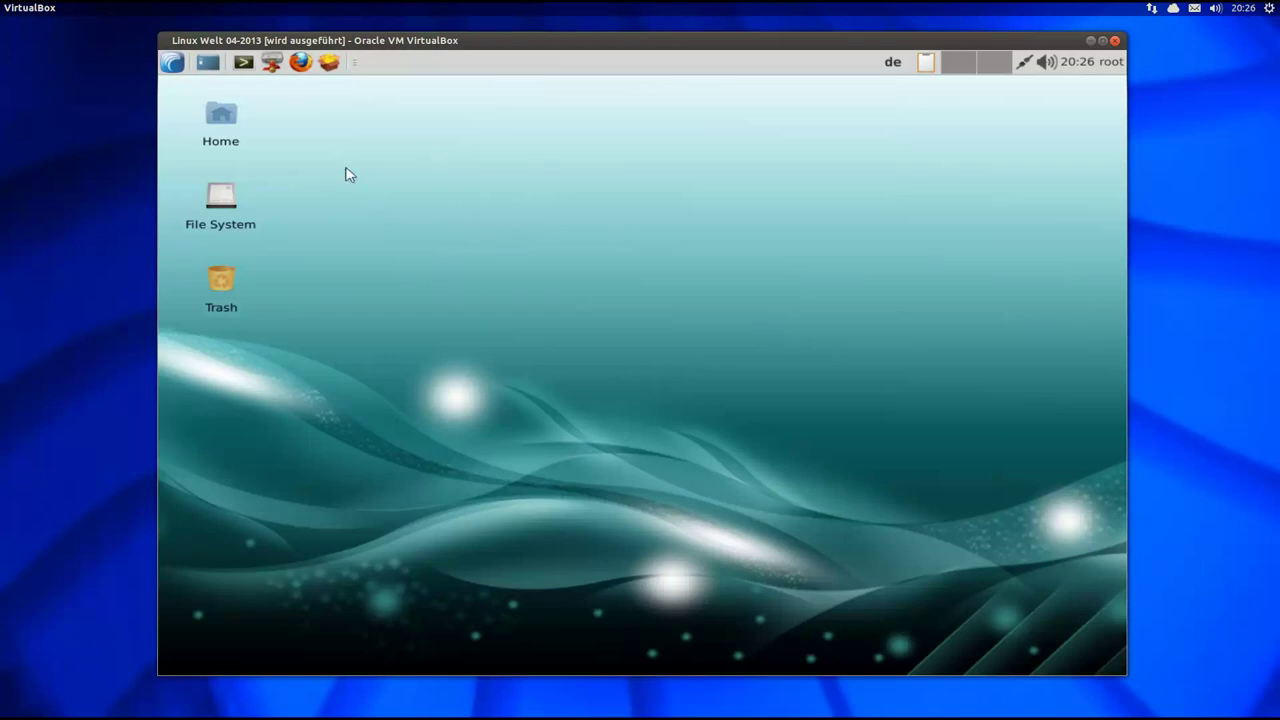
- Open the Home folder in the file manager and move its window toward the middle of the desktop
double_click(221, 115)
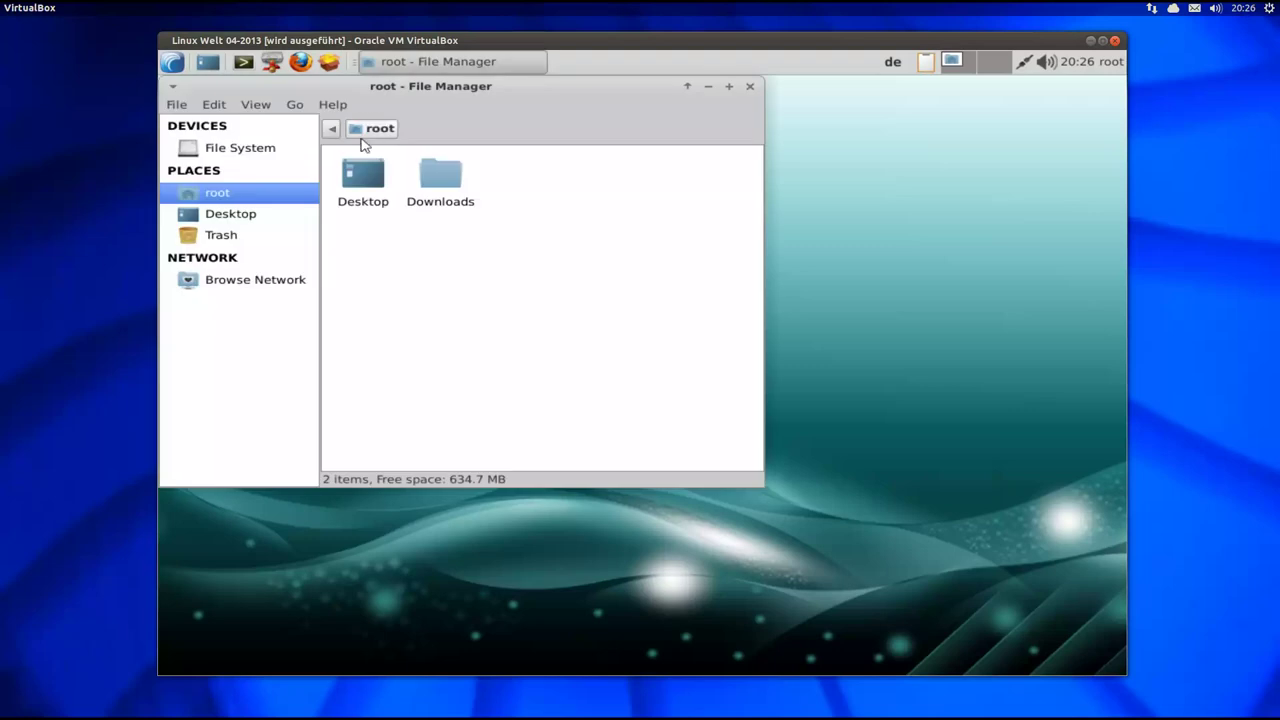
left_click_drag(398, 85, 651, 134)
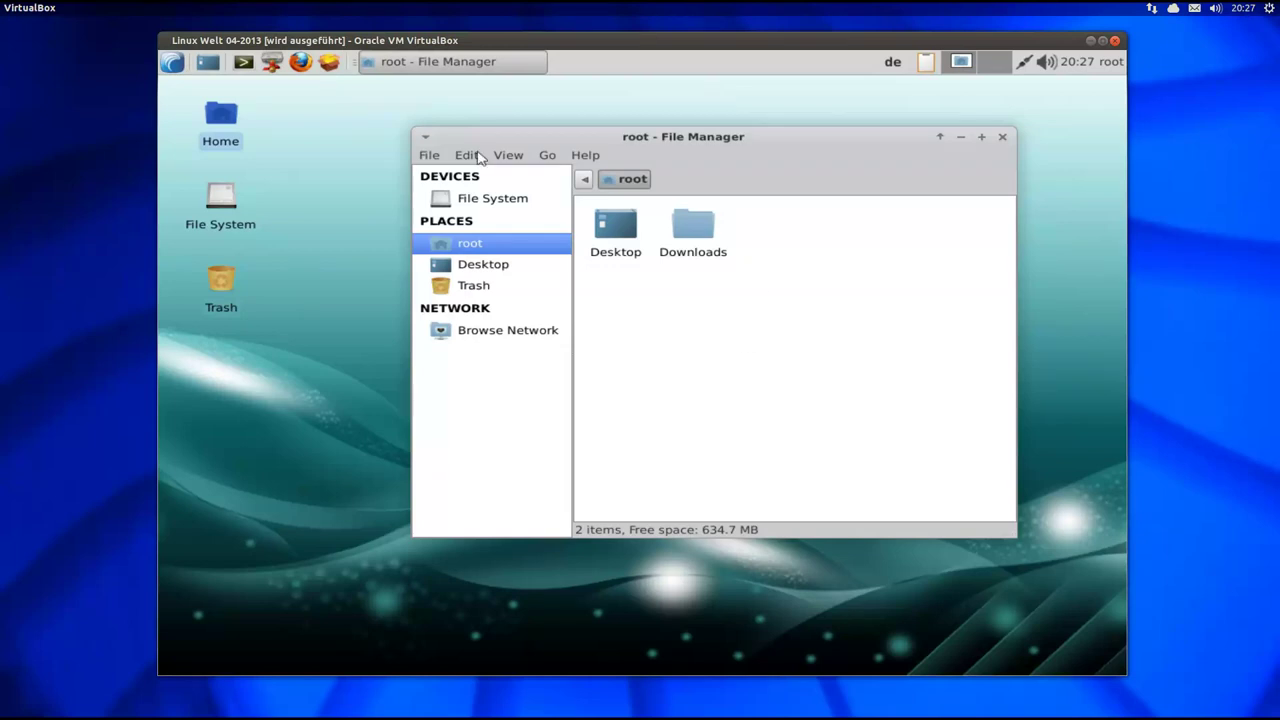
left_click_drag(770, 137, 736, 129)
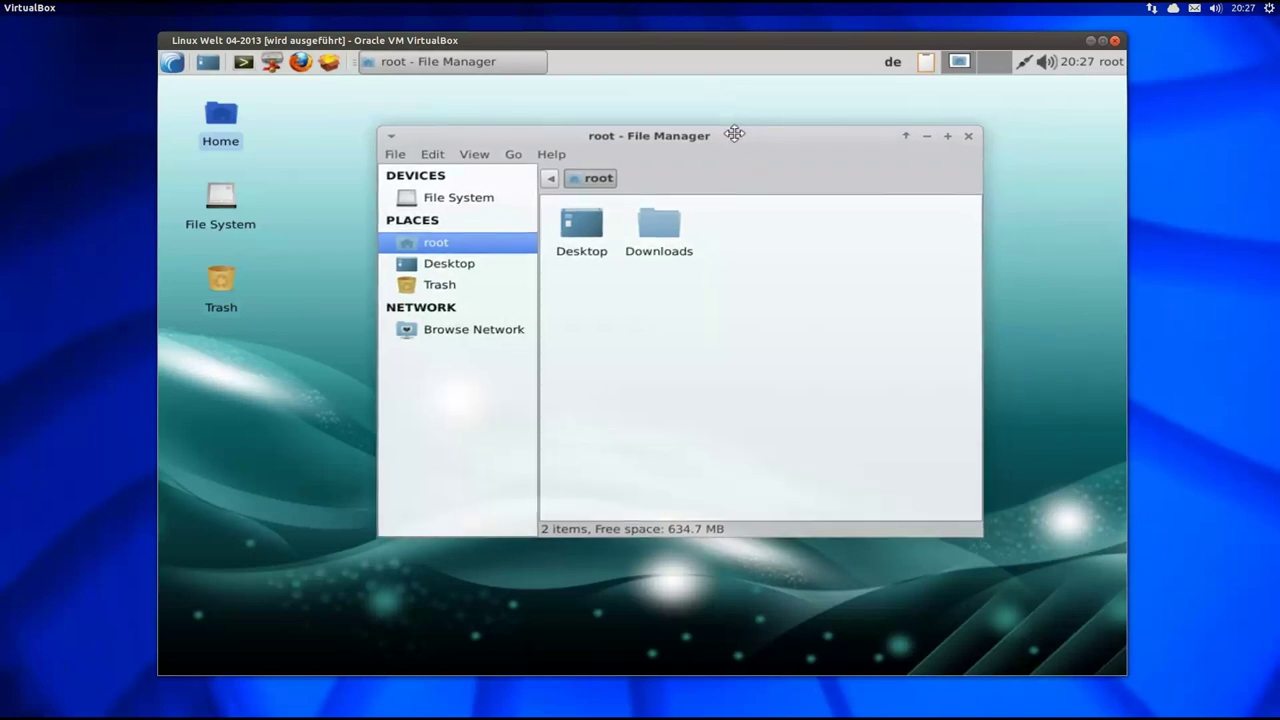
- View the file manager's version information and close the information dialog and the file manager
left_click(552, 149)
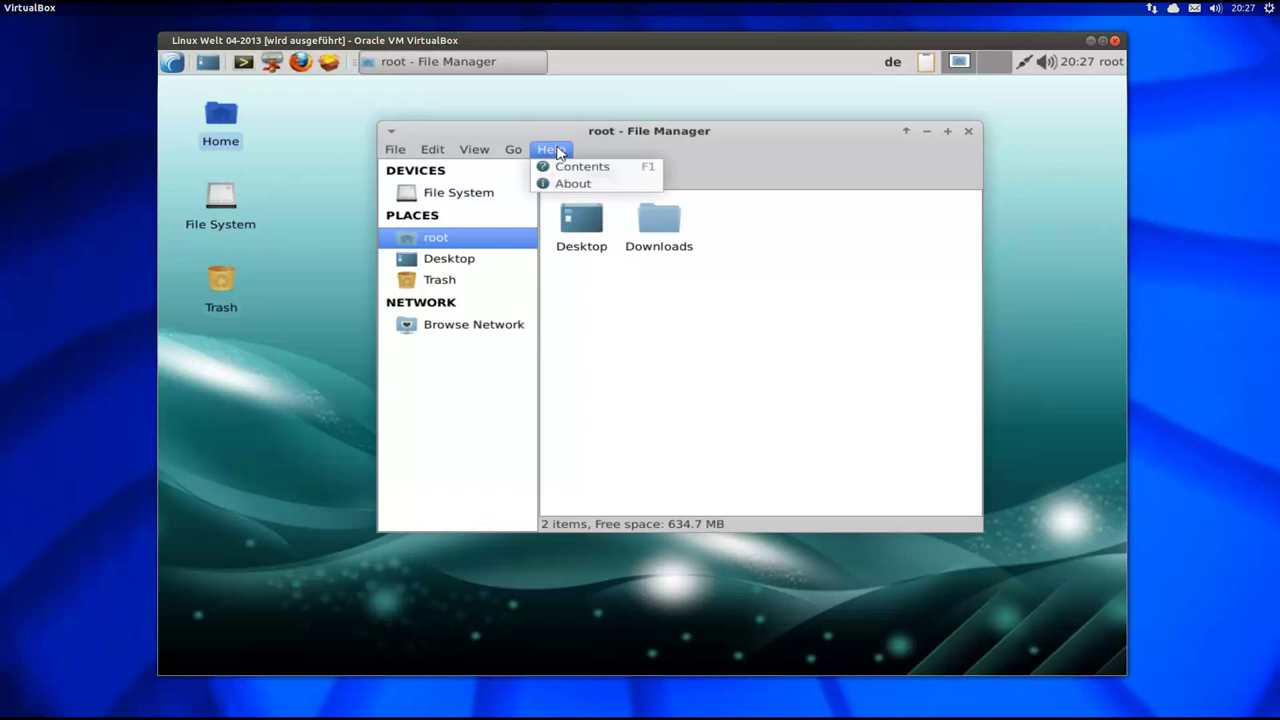
left_click(588, 184)
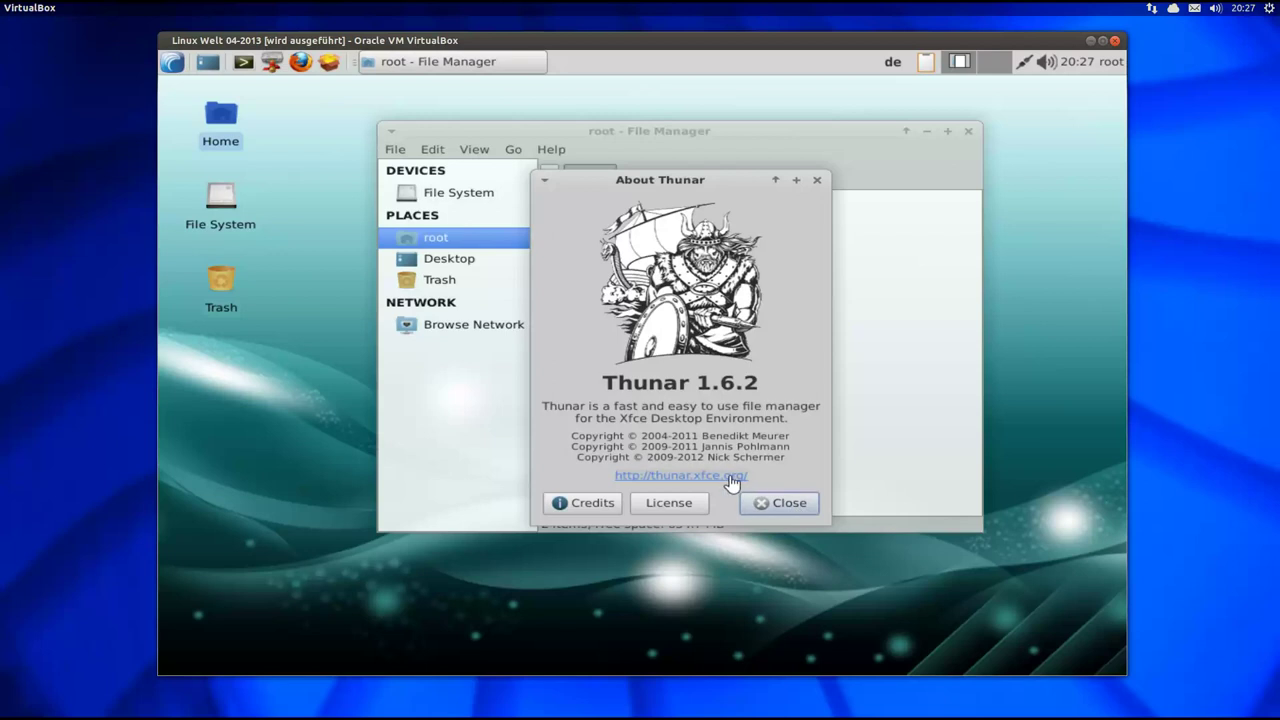
left_click(779, 503)
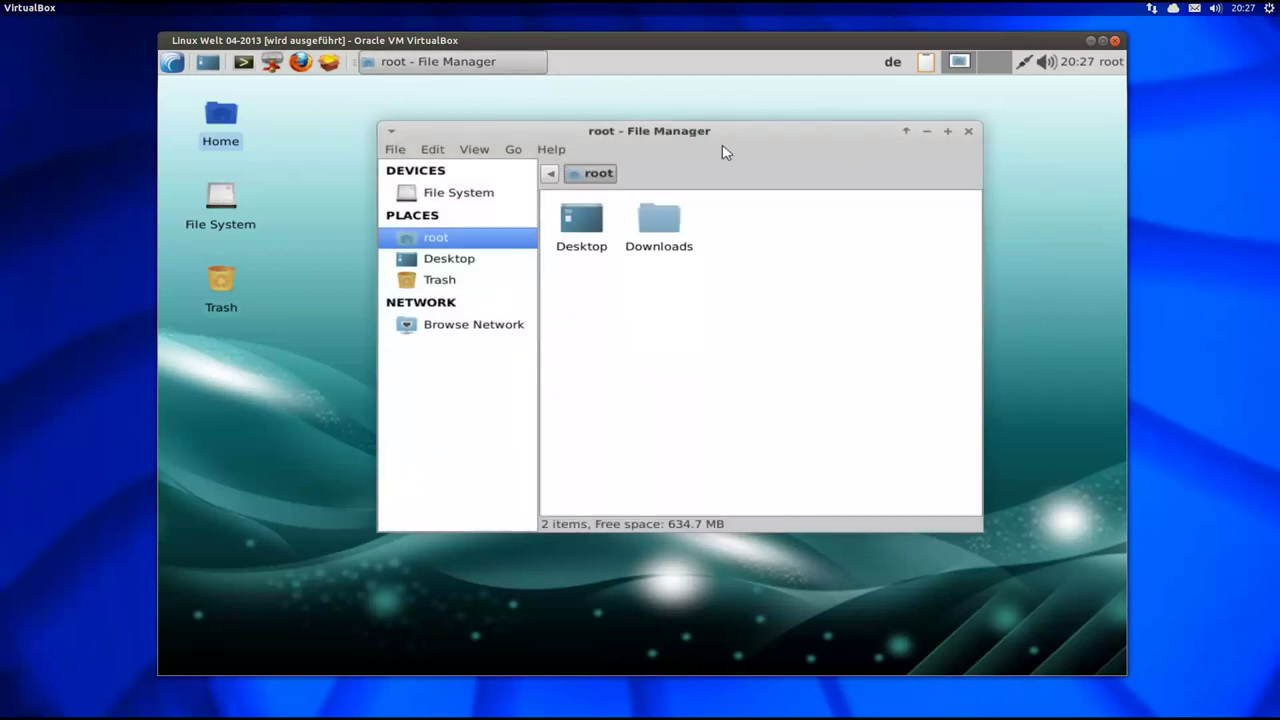
left_click_drag(717, 132, 690, 130)
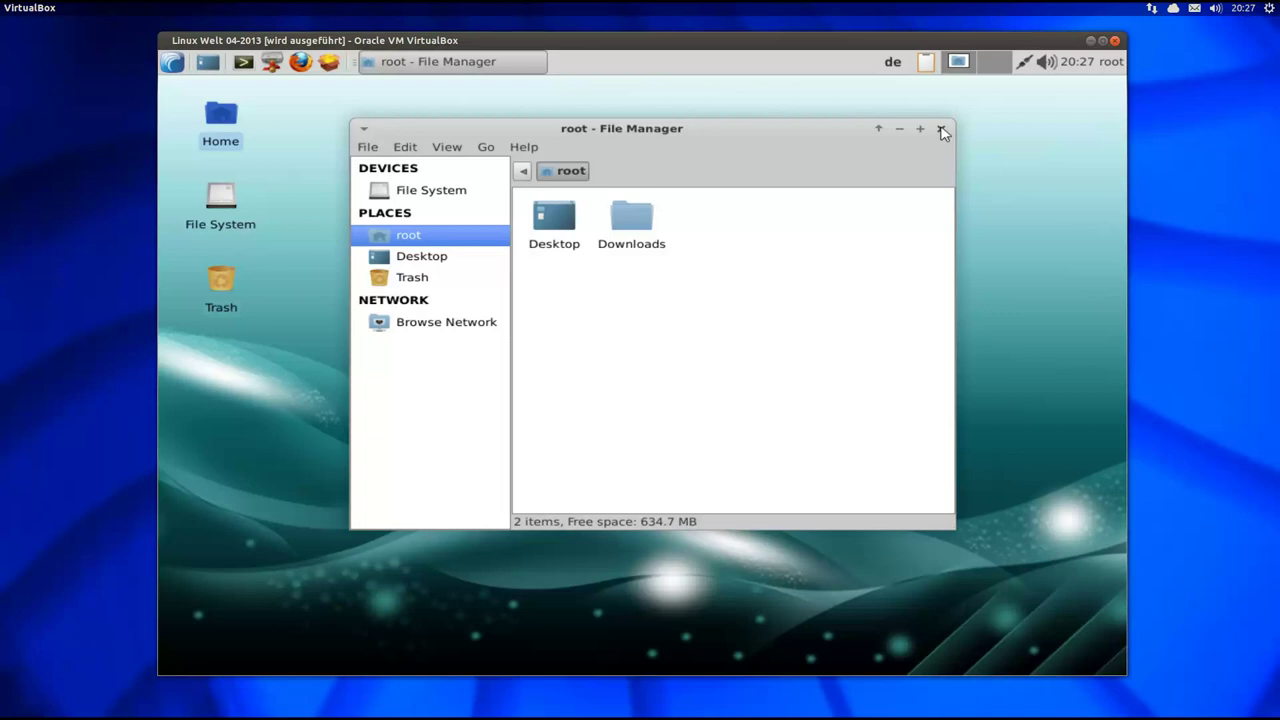
left_click(941, 129)
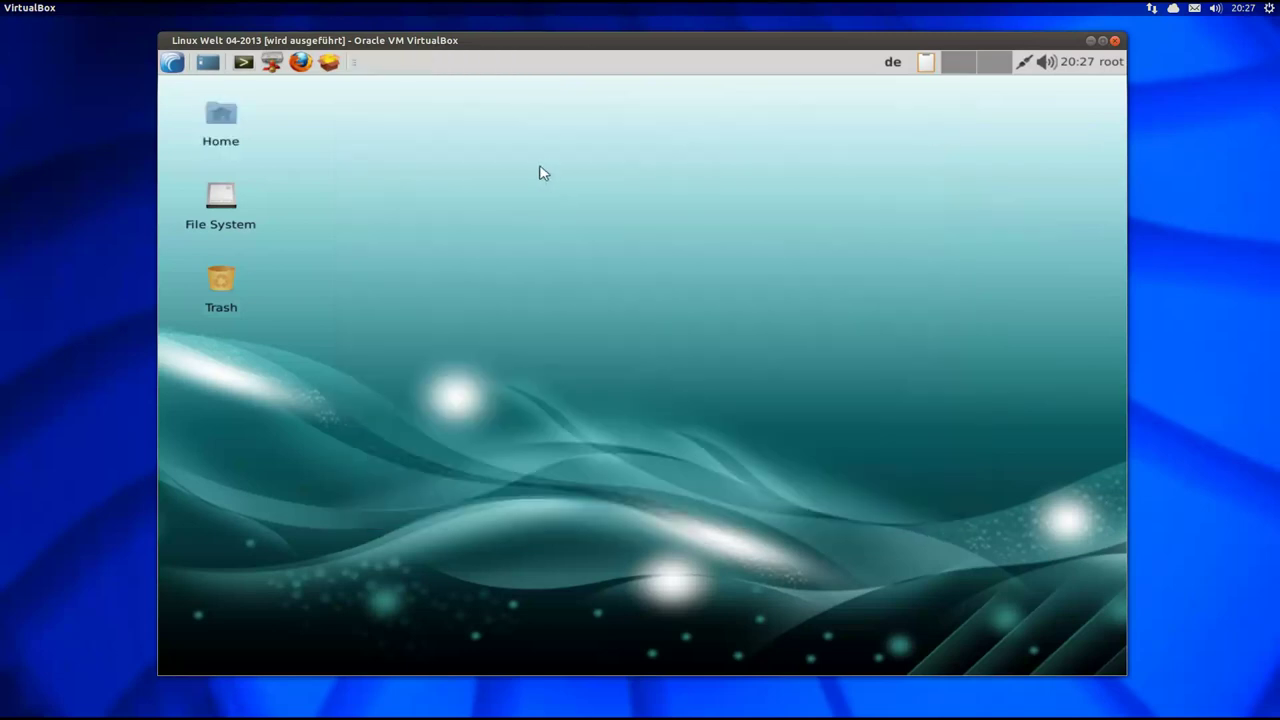
- Open the desktop settings and examine the background, menu and icon options
right_click(603, 190)
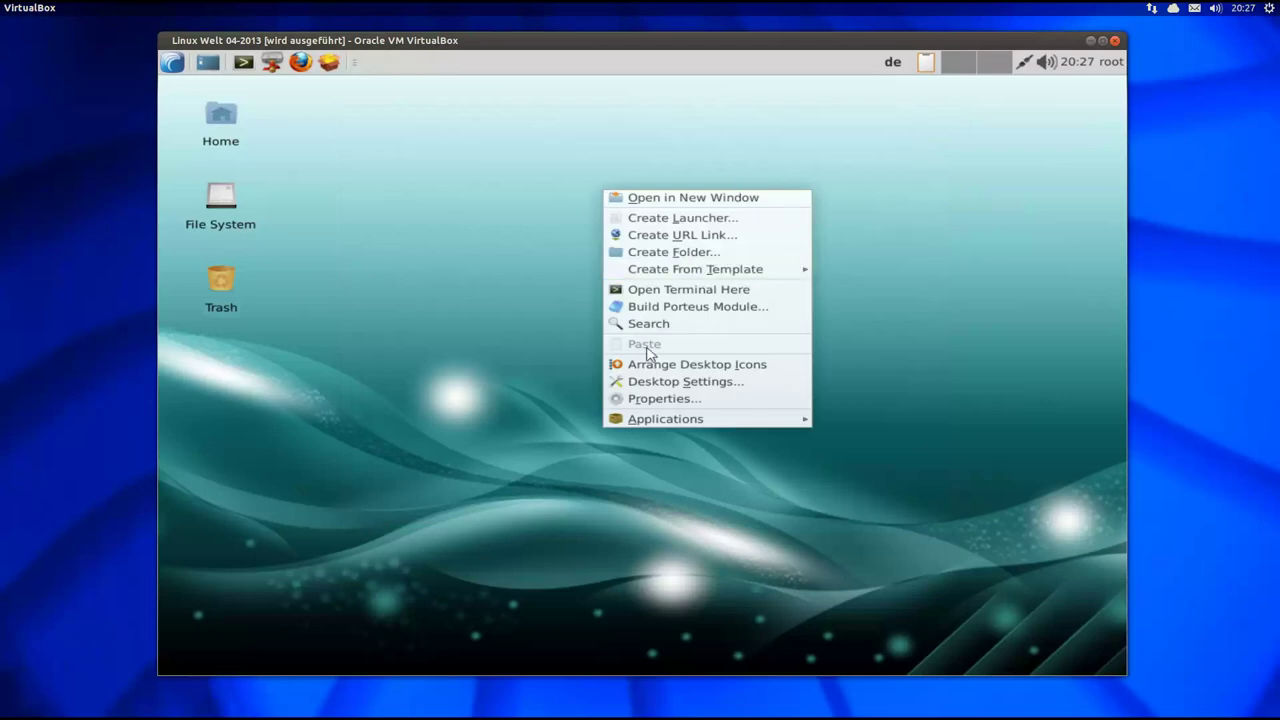
left_click(713, 383)
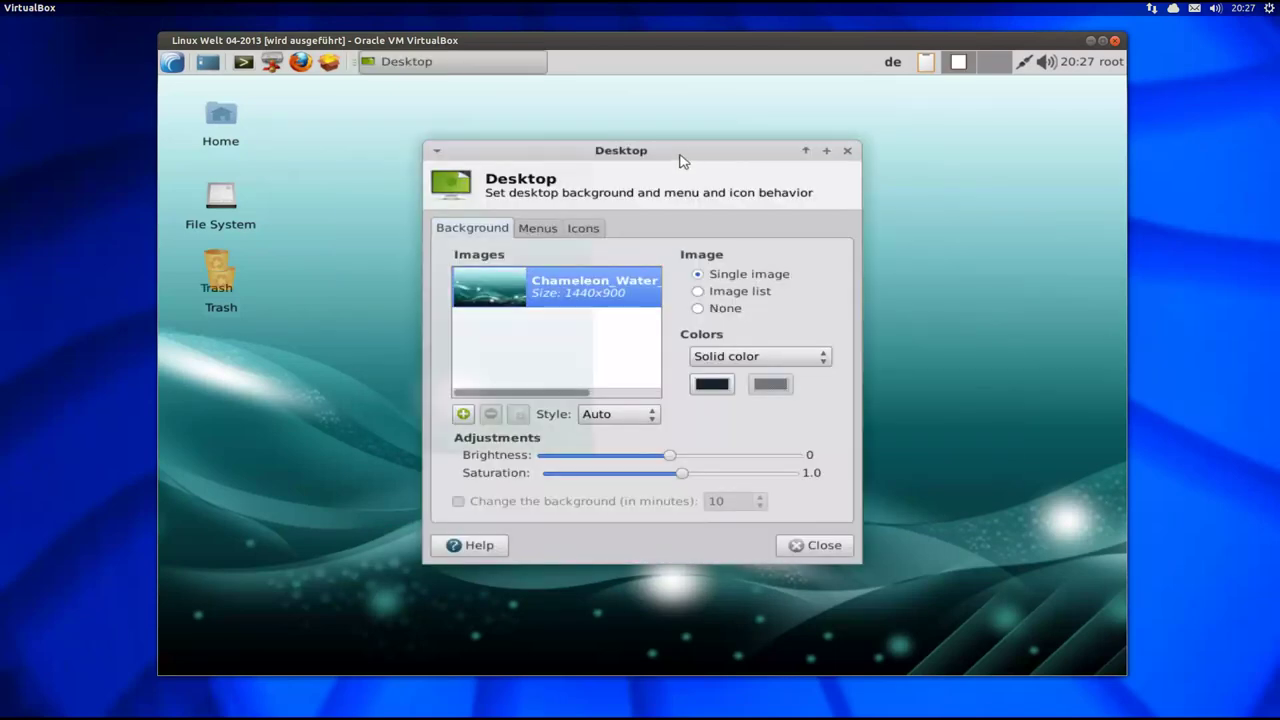
left_click_drag(676, 156, 641, 131)
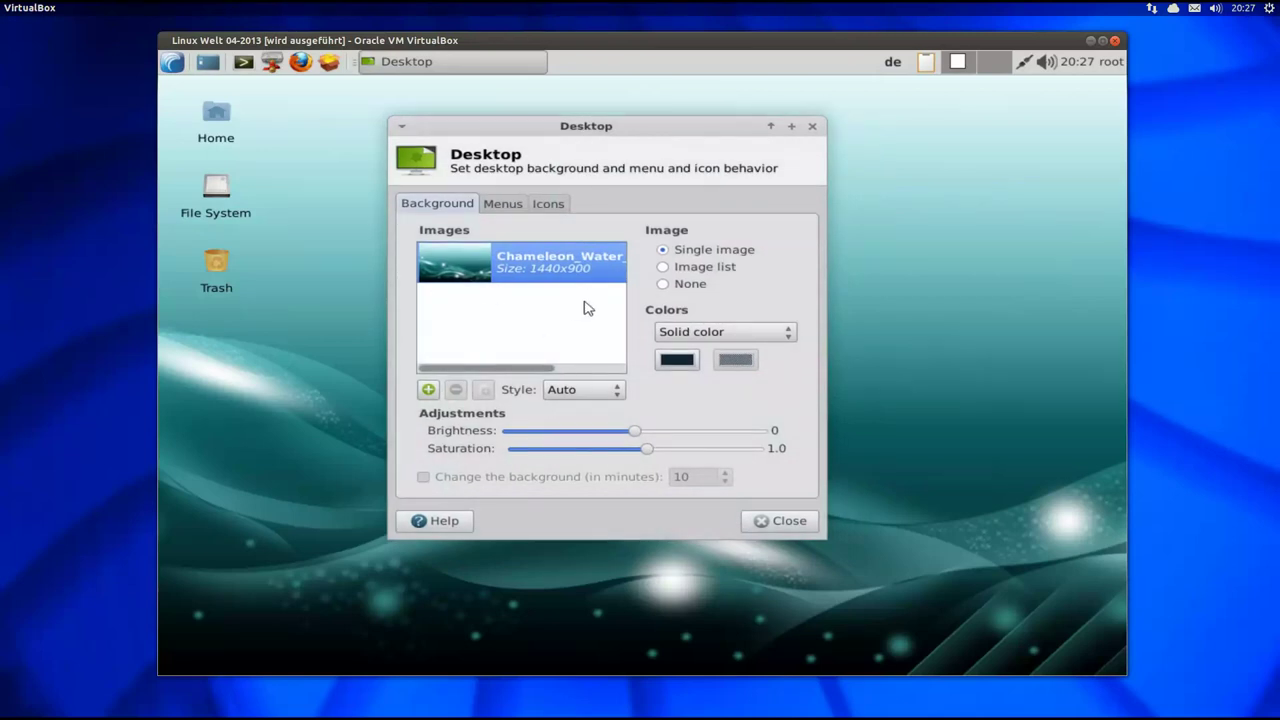
left_click(662, 267)
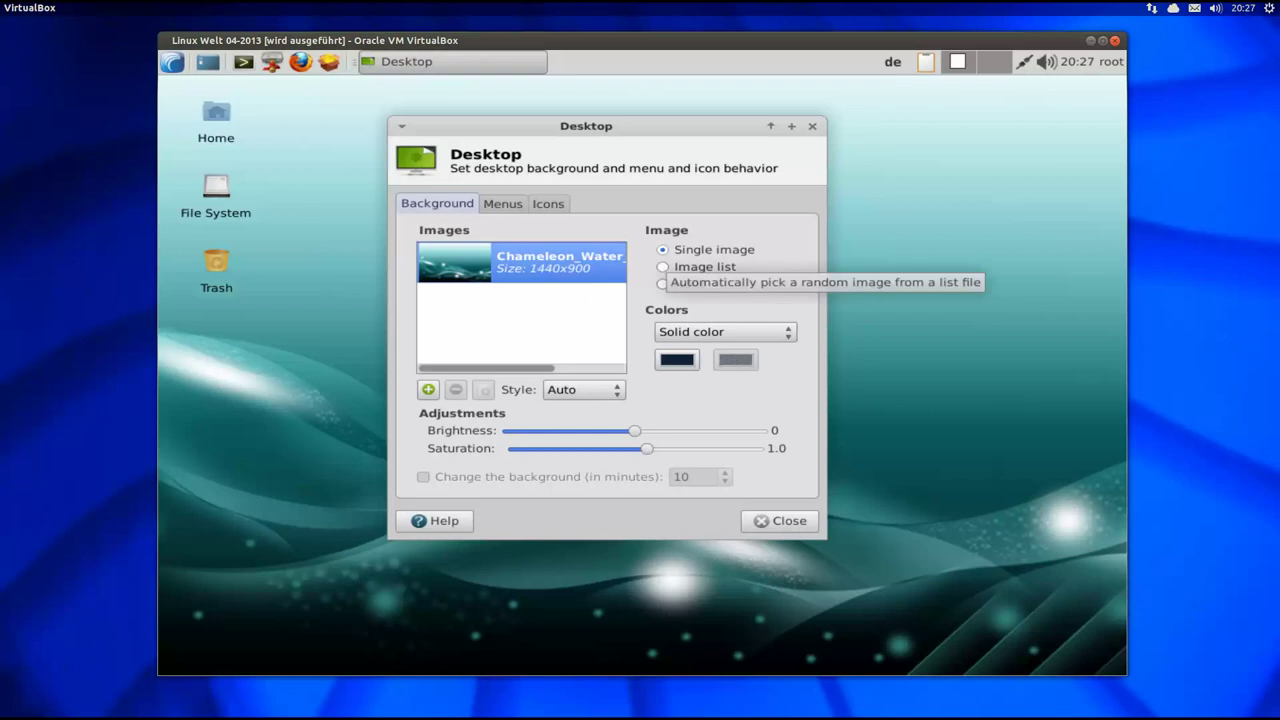
left_click(661, 250)
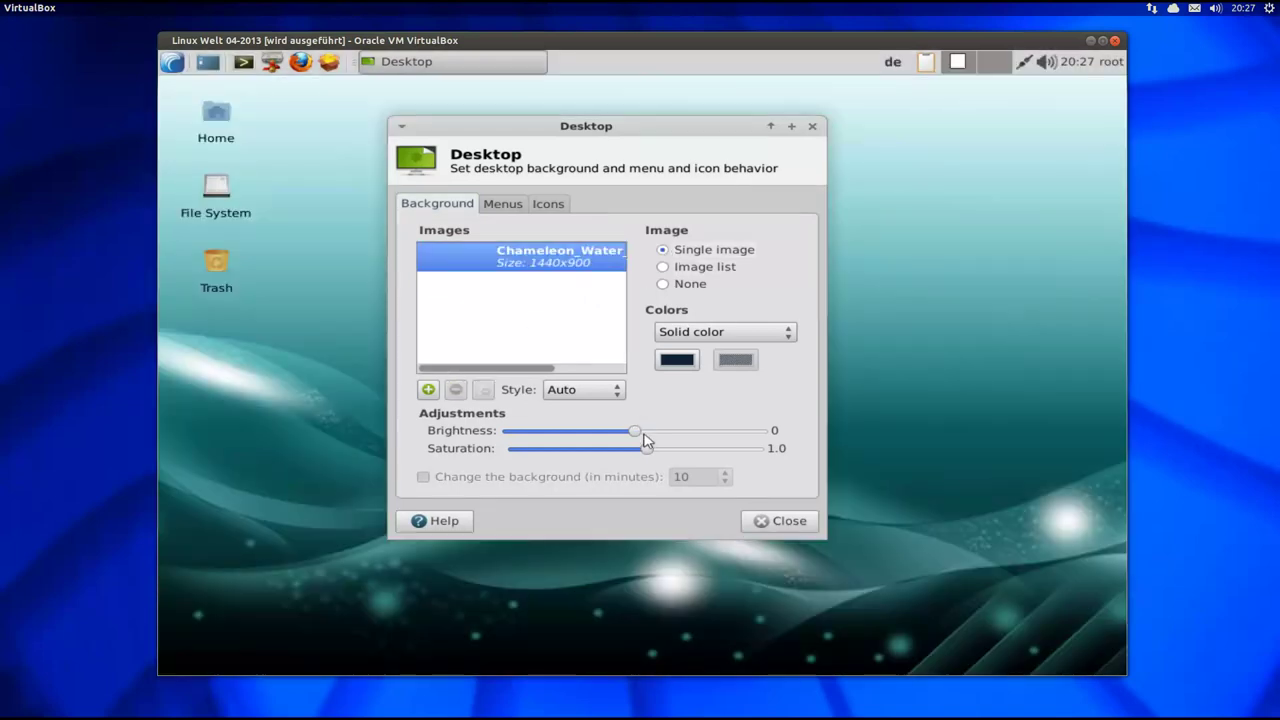
left_click(508, 207)
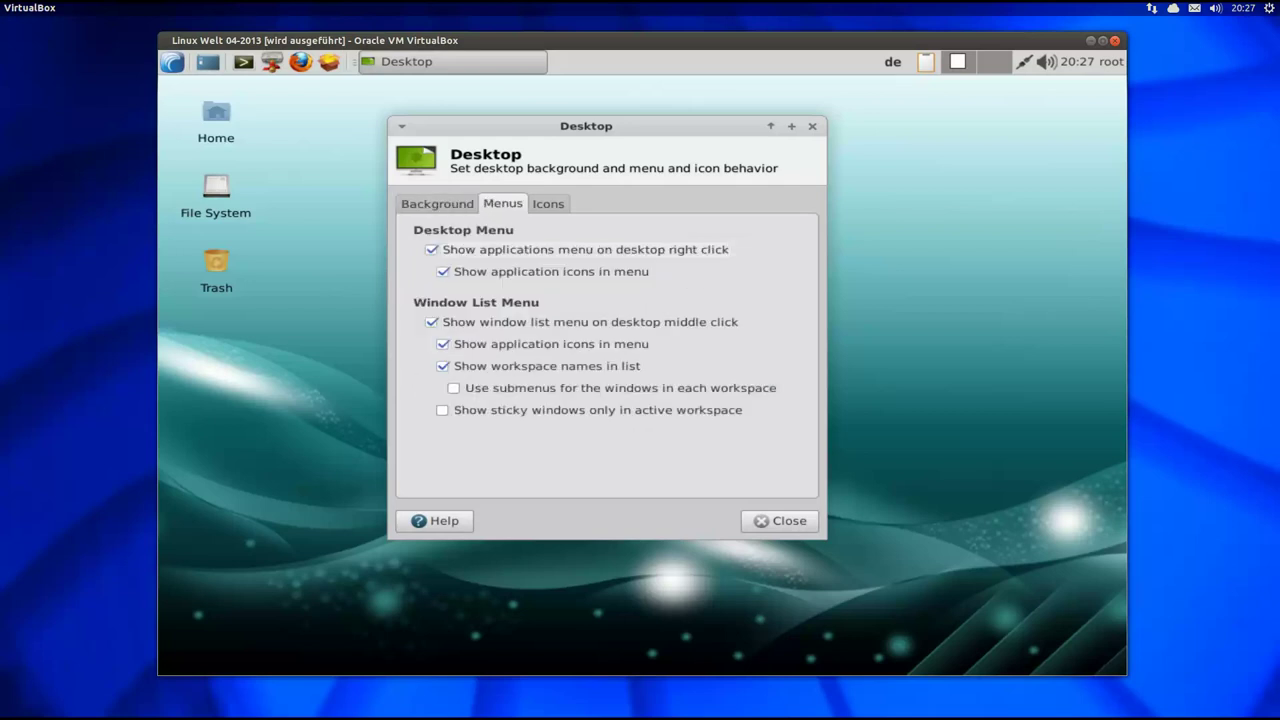
left_click(546, 207)
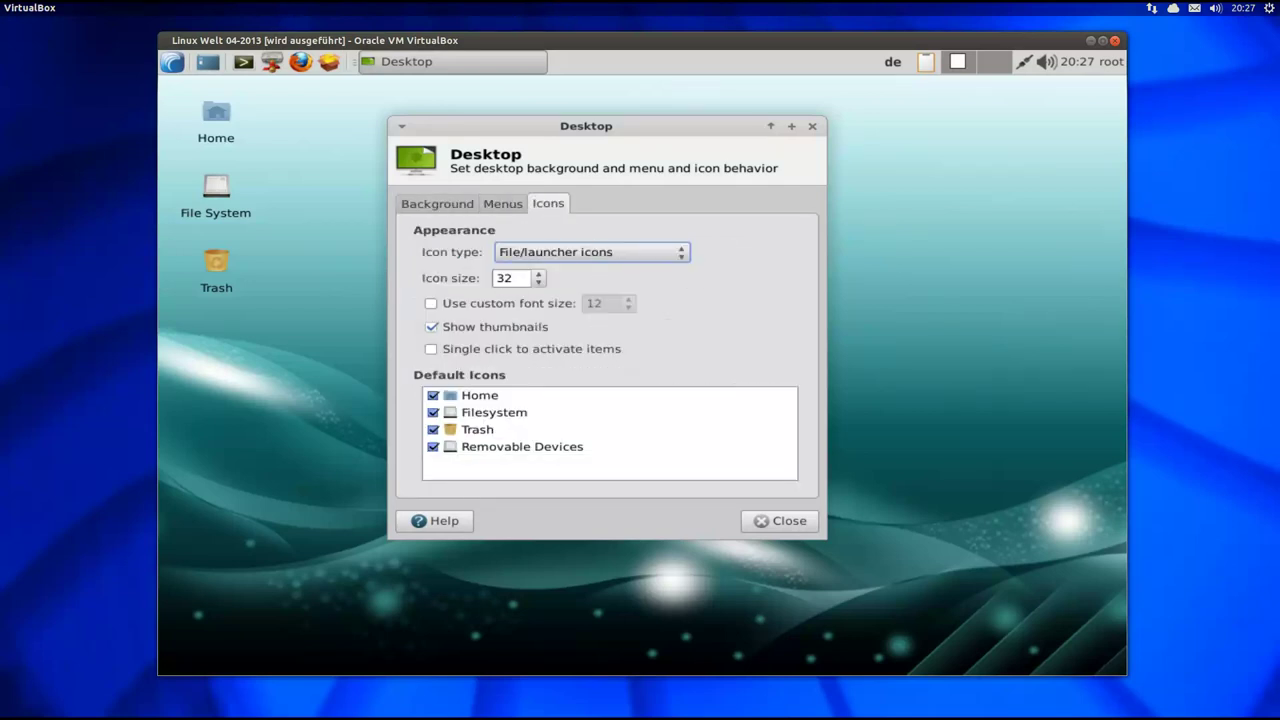
- Toggle the default Trash icon off and on, raise the desktop icon size by four increments and close the settings
left_click(433, 430)
left_click(433, 430)
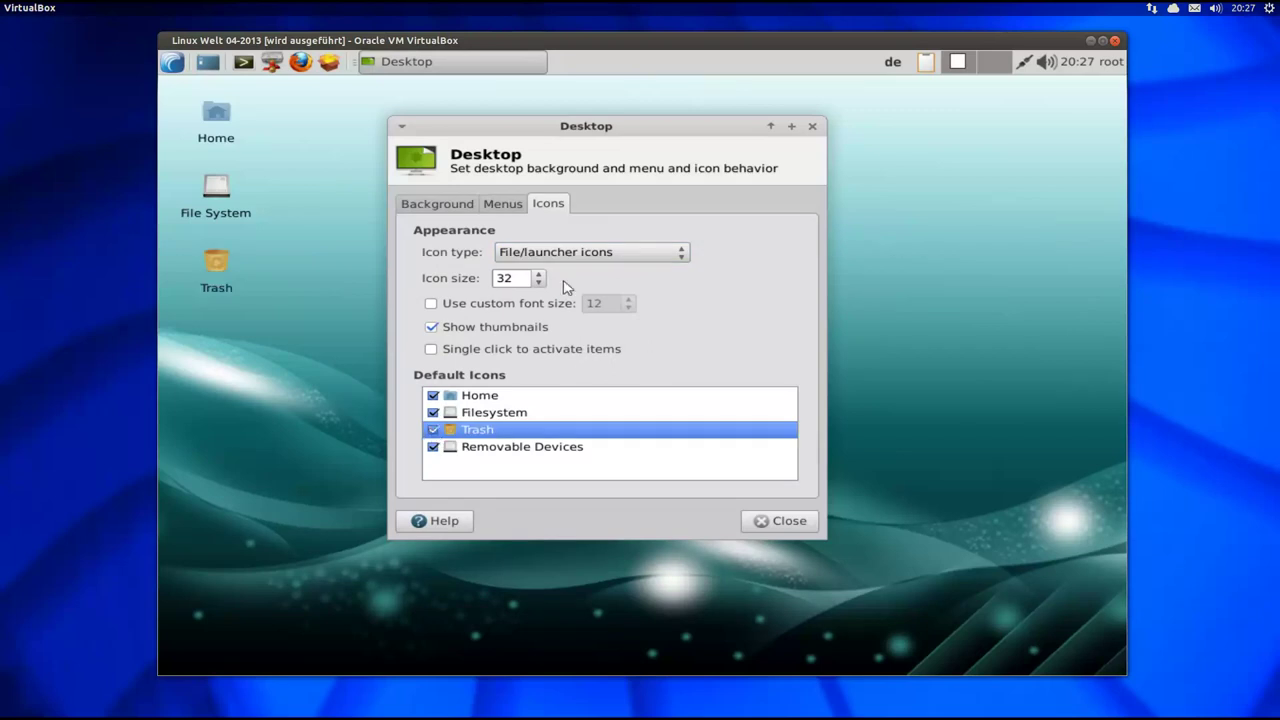
left_click(539, 274)
left_click(539, 274)
left_click(539, 274)
left_click(539, 274)
left_click(459, 206)
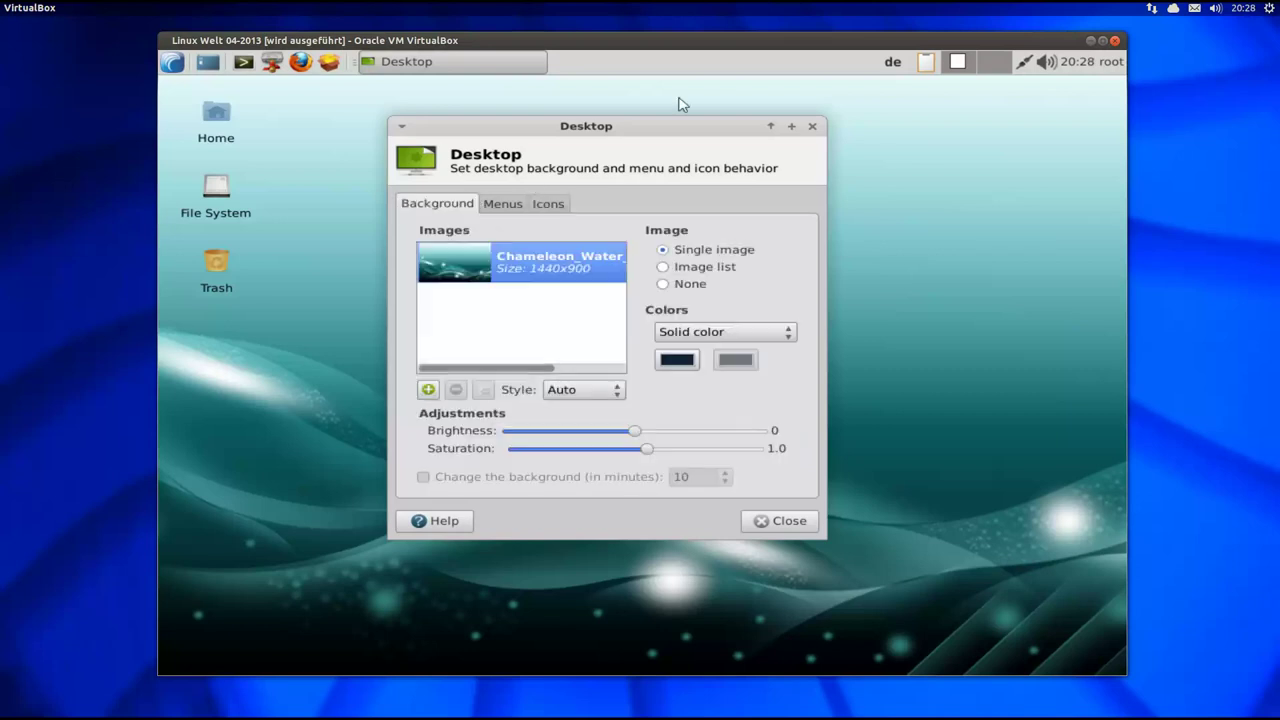
left_click(812, 127)
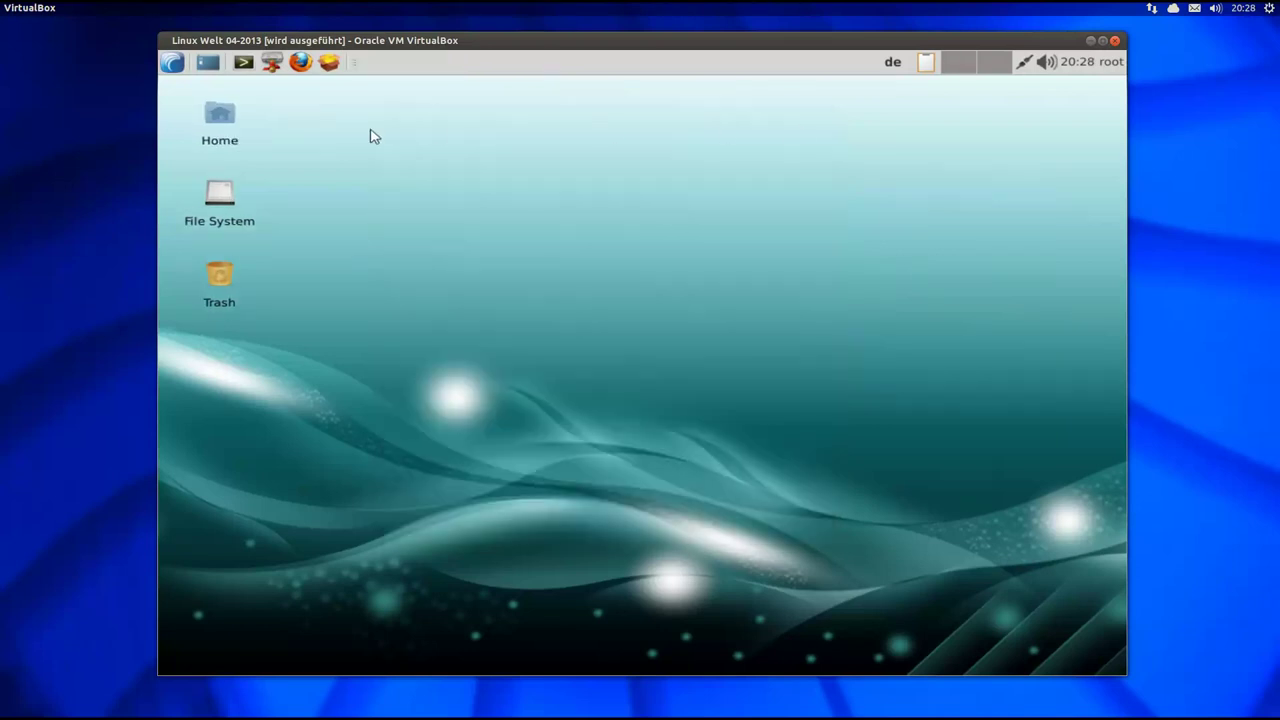
- Open a terminal, centre its window on the desktop and view the terminal emulator's version information
left_click(243, 62)
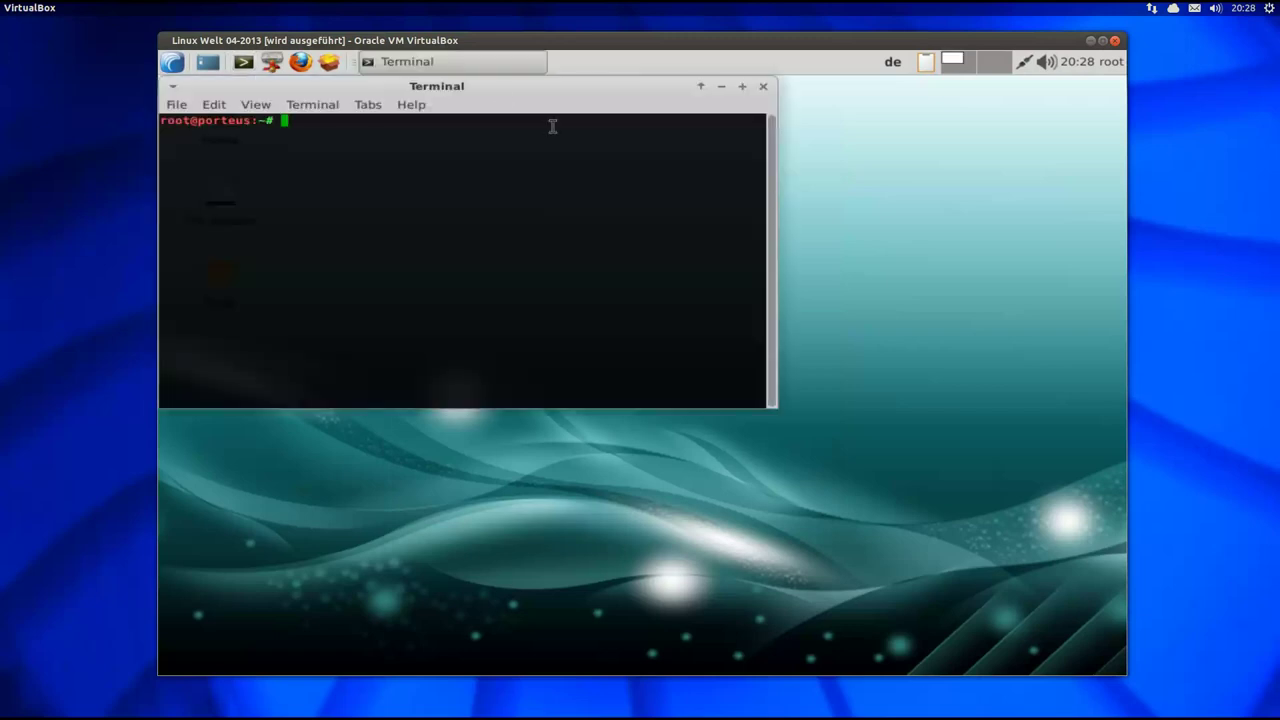
left_click_drag(489, 86, 666, 137)
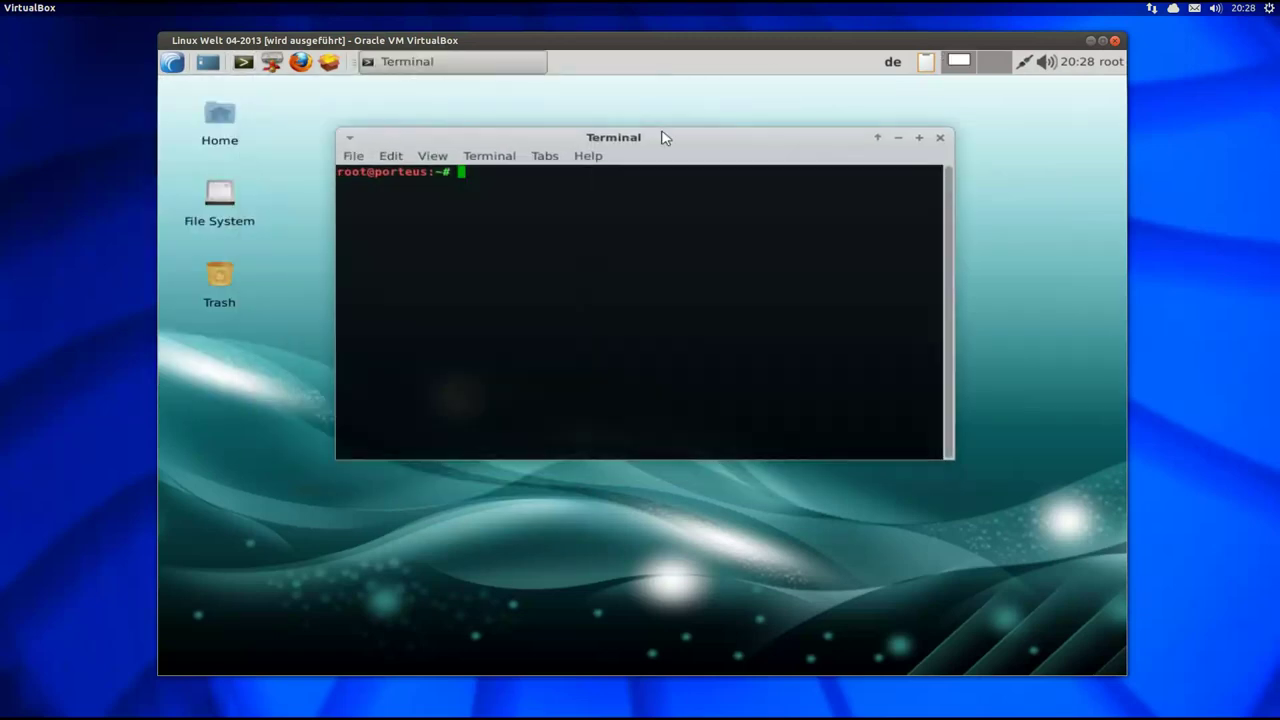
left_click(588, 157)
left_click(618, 191)
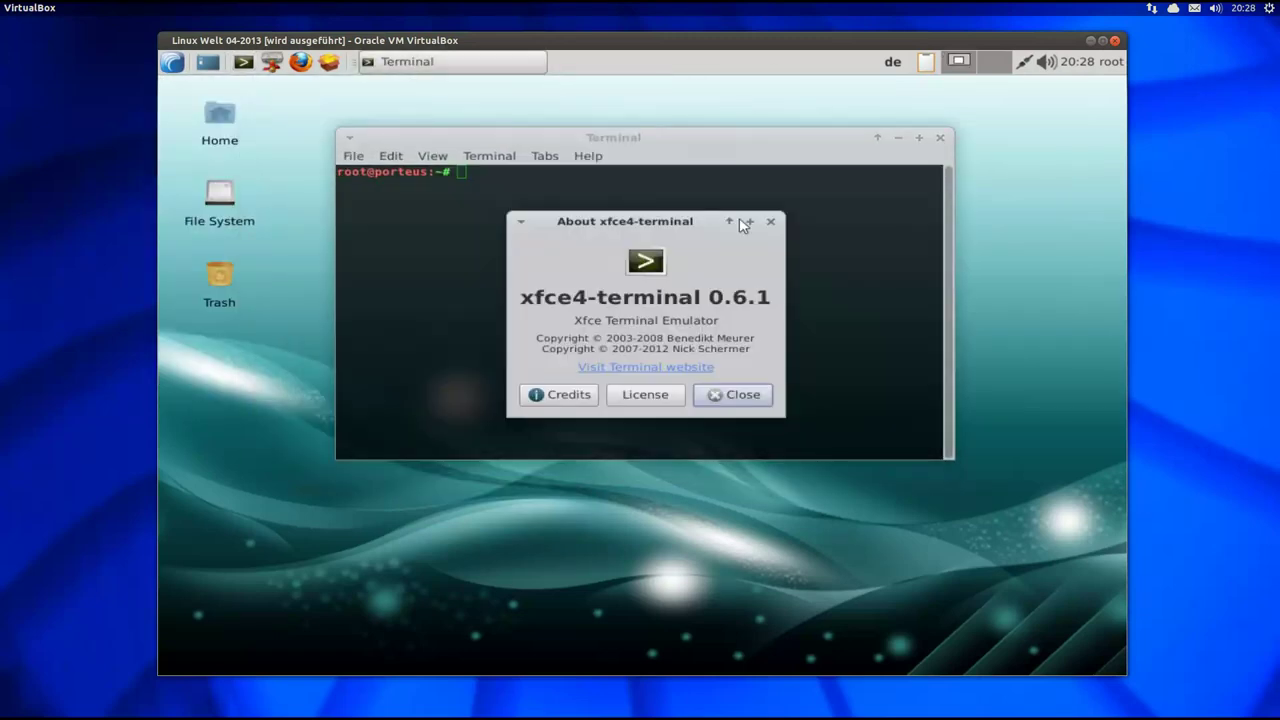
left_click_drag(675, 228, 684, 214)
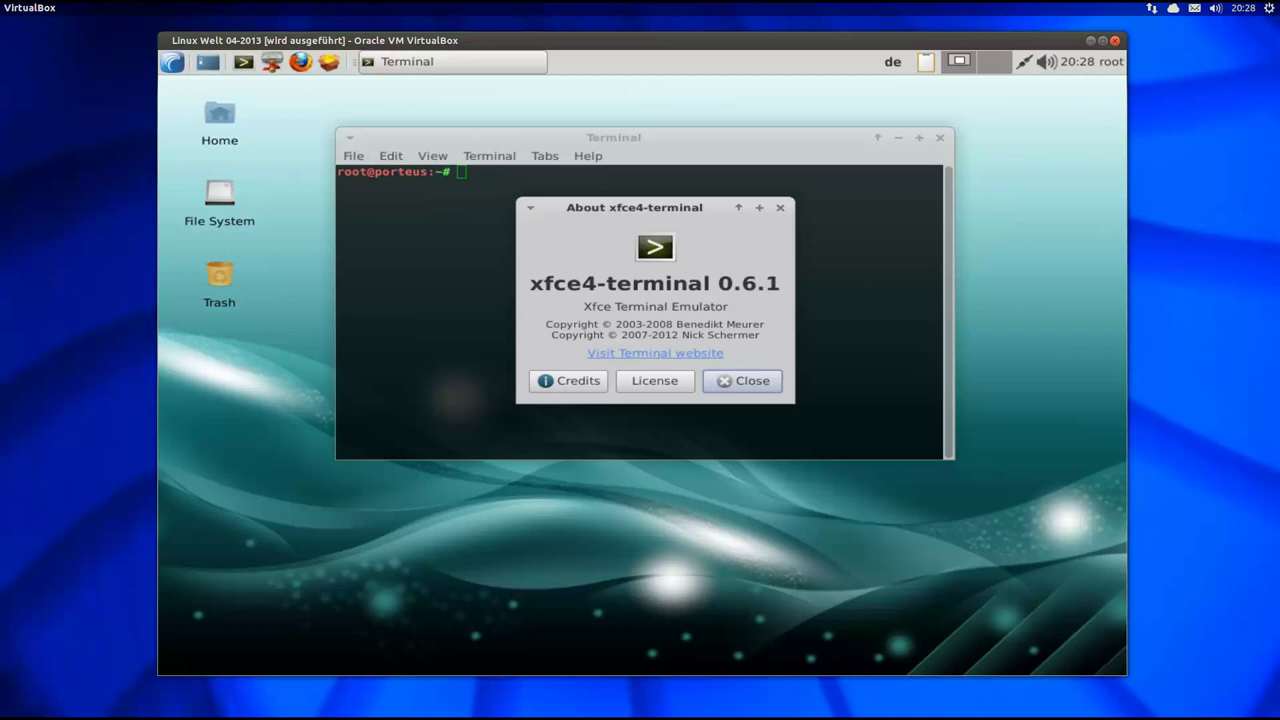
left_click(780, 207)
- Run uname -a in the terminal and highlight the kernel version in its output
triple_click(602, 207)
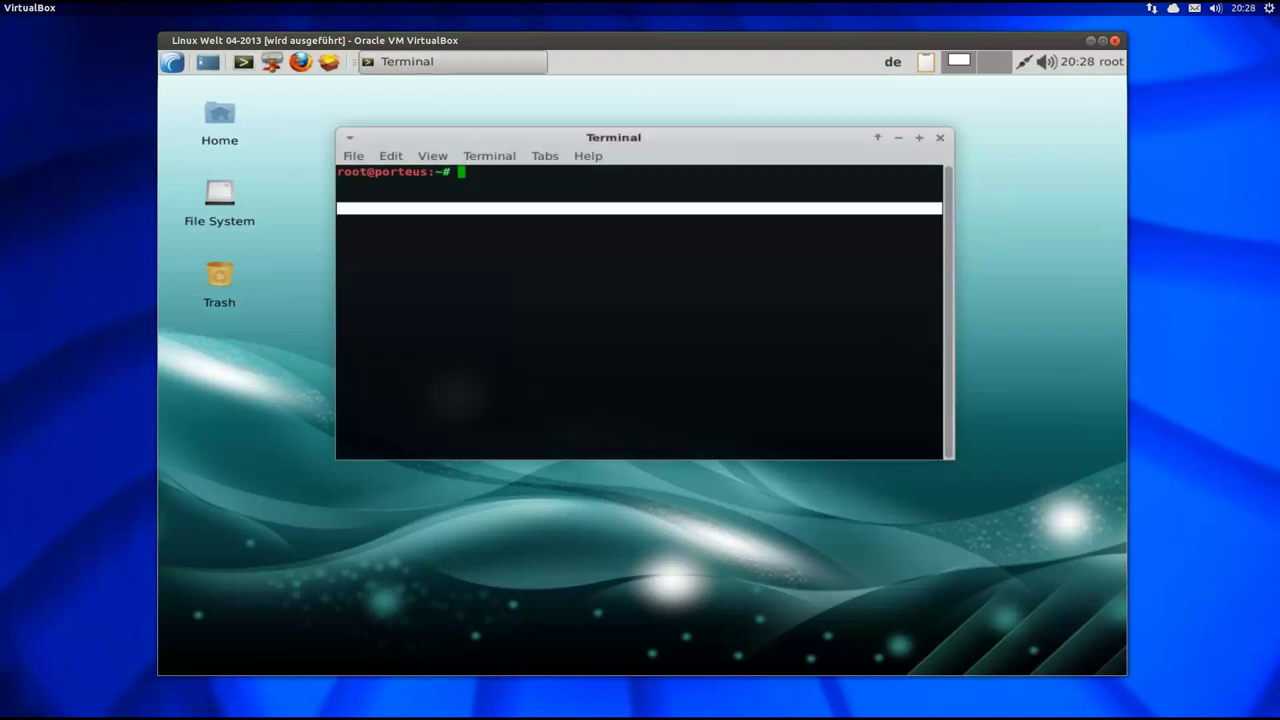
left_click(543, 194)
type("un")
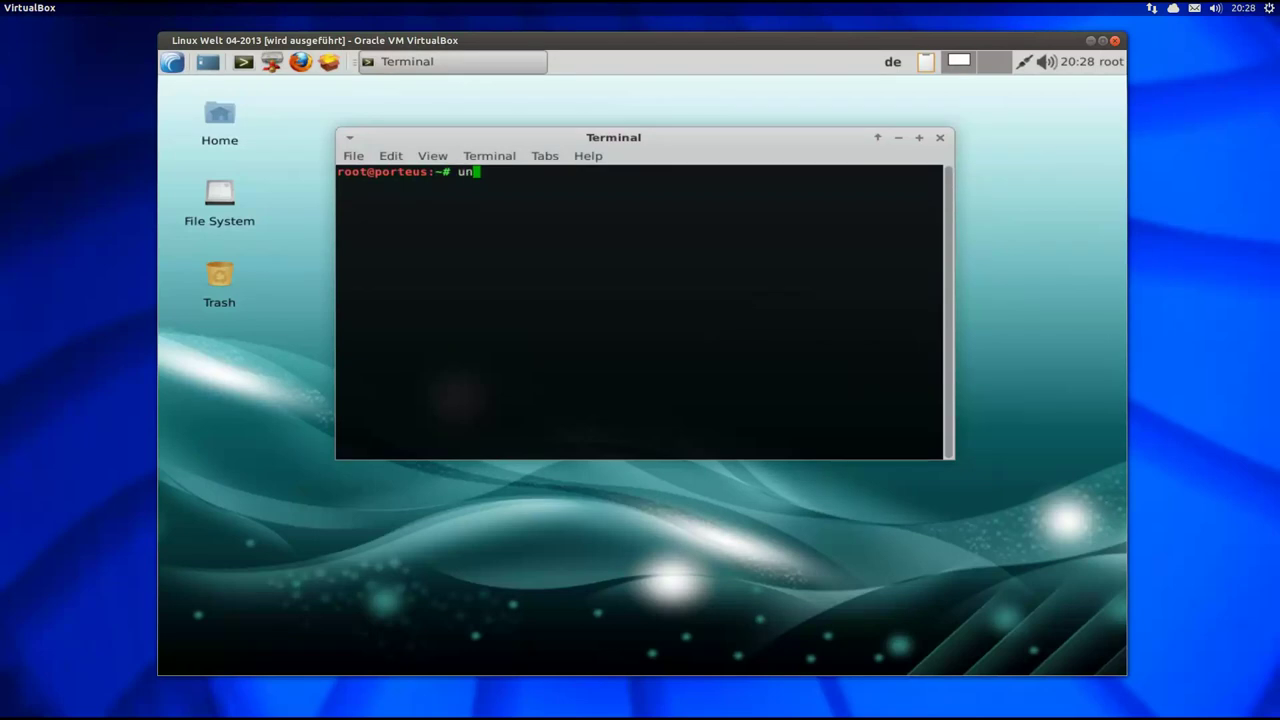
type("ame -a")
key("Return")
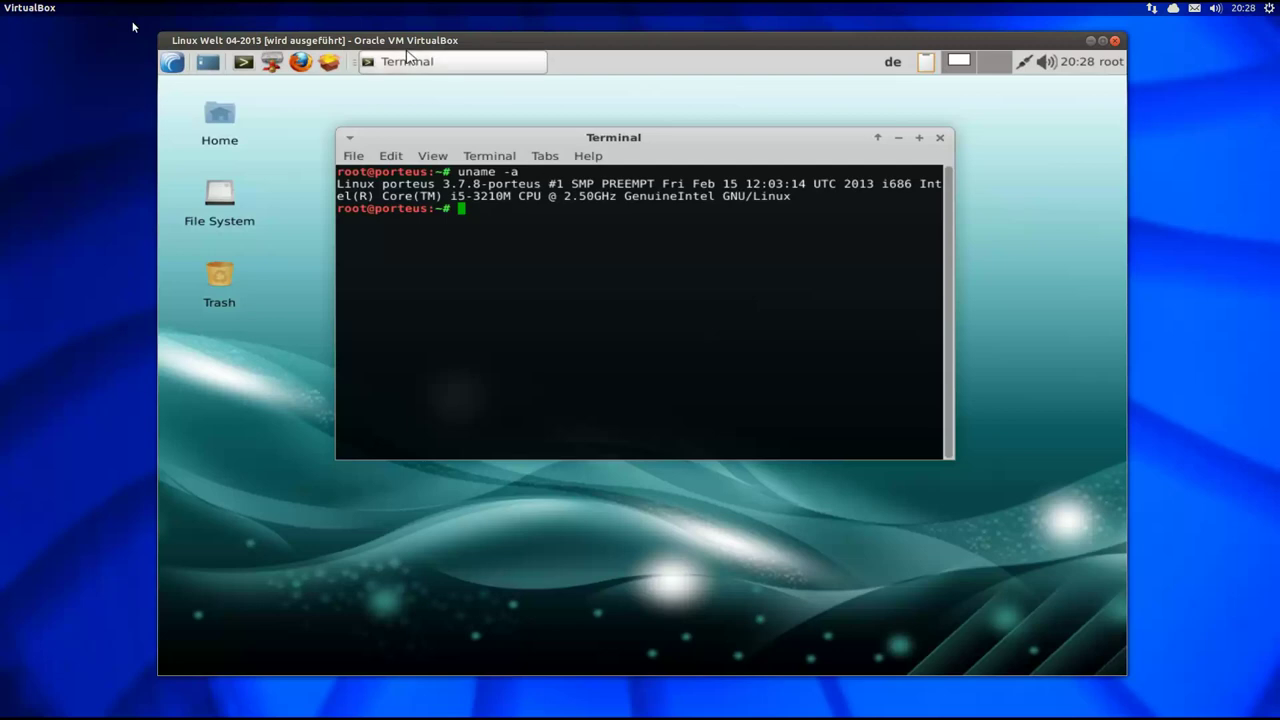
left_click_drag(441, 182, 548, 183)
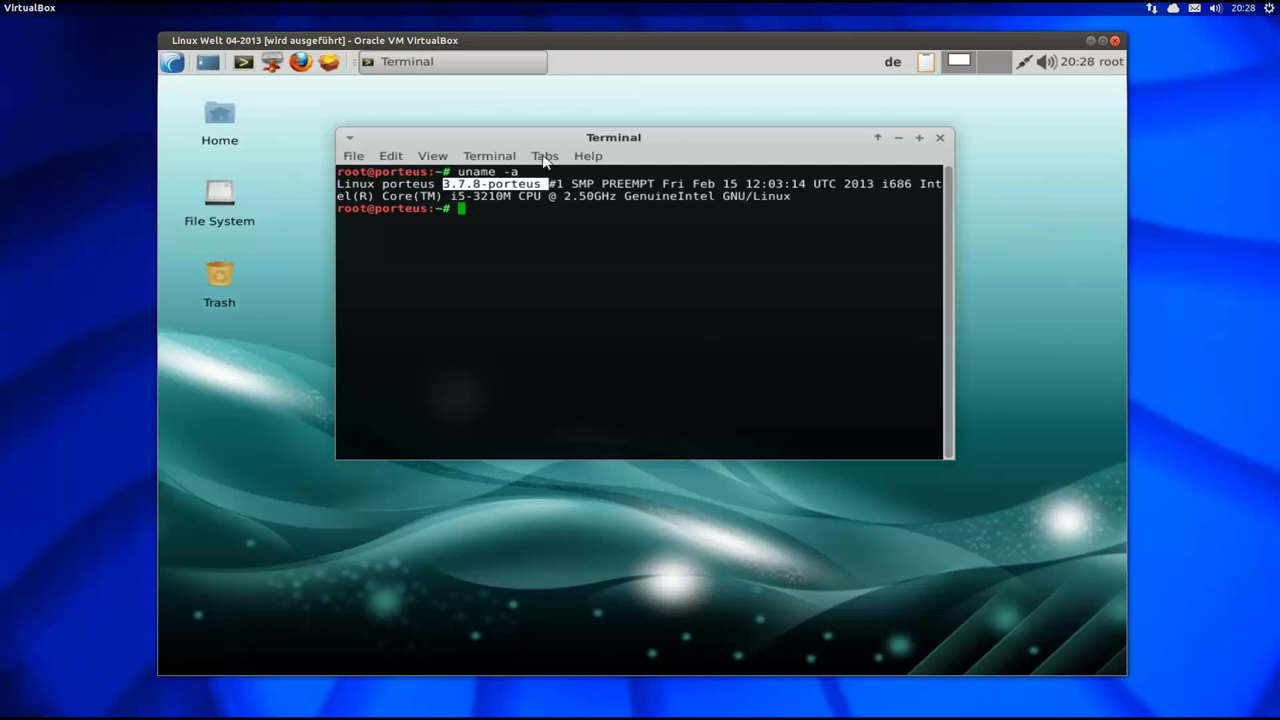
- Change to the /etc directory in the terminal, maximize the window and list the directory's contents
left_click_drag(531, 137, 531, 158)
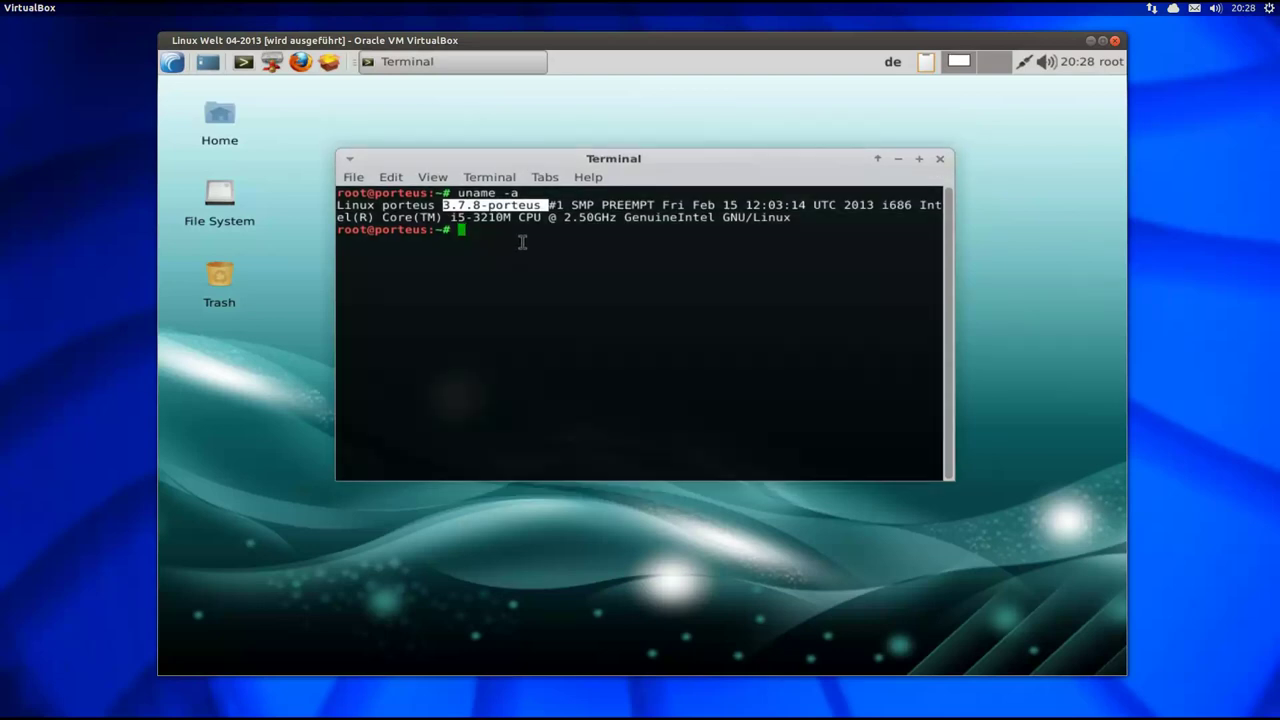
left_click(522, 242)
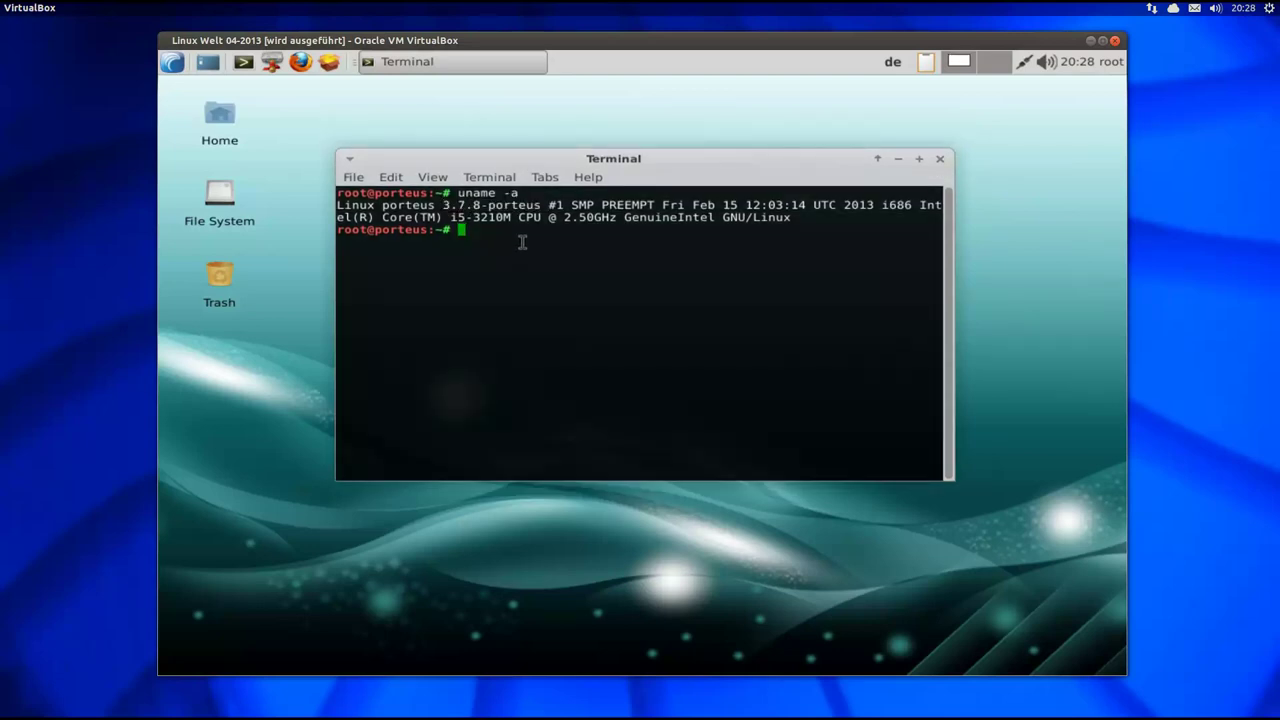
type("cd /etc")
key("Return")
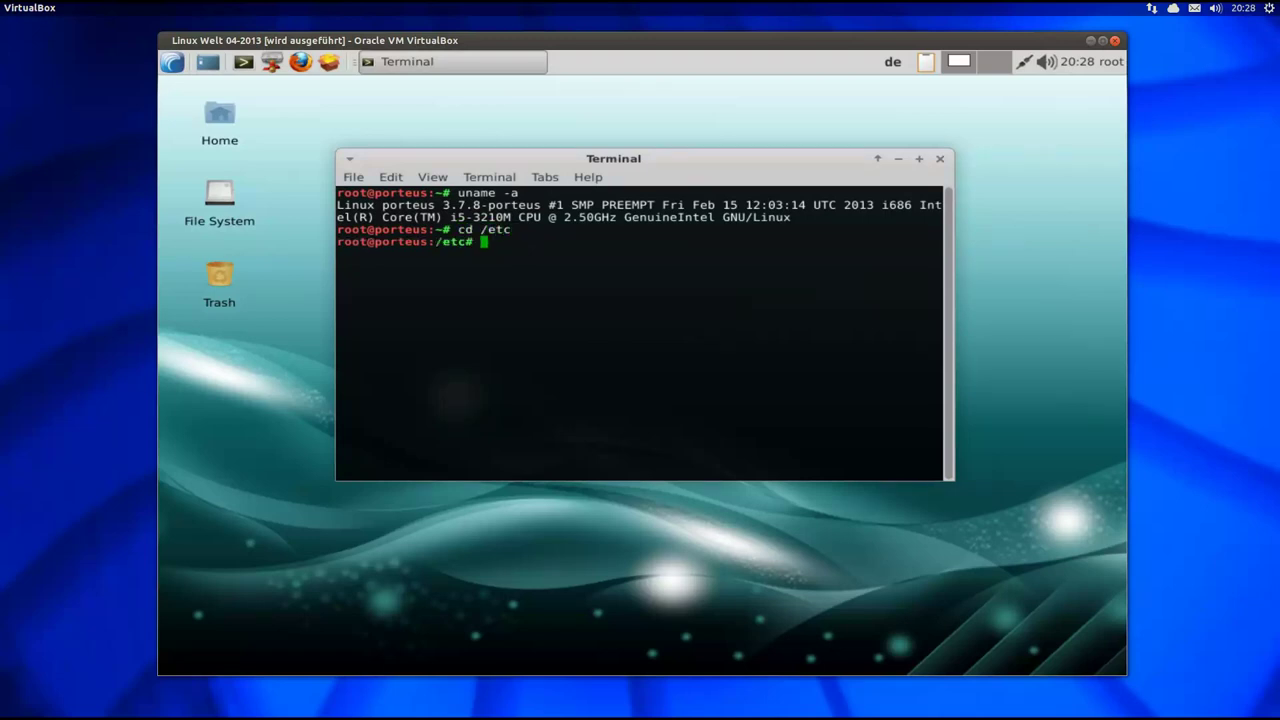
left_click(568, 158)
double_click(570, 160)
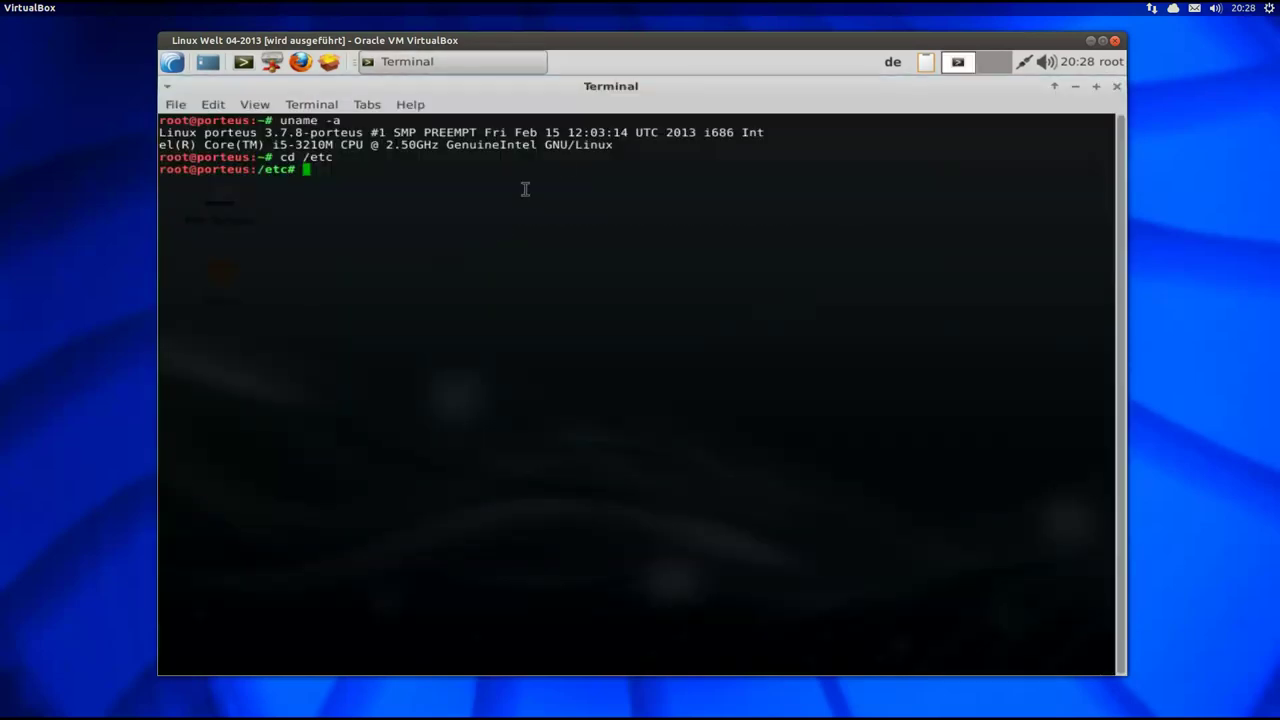
type("ls")
key("Return")
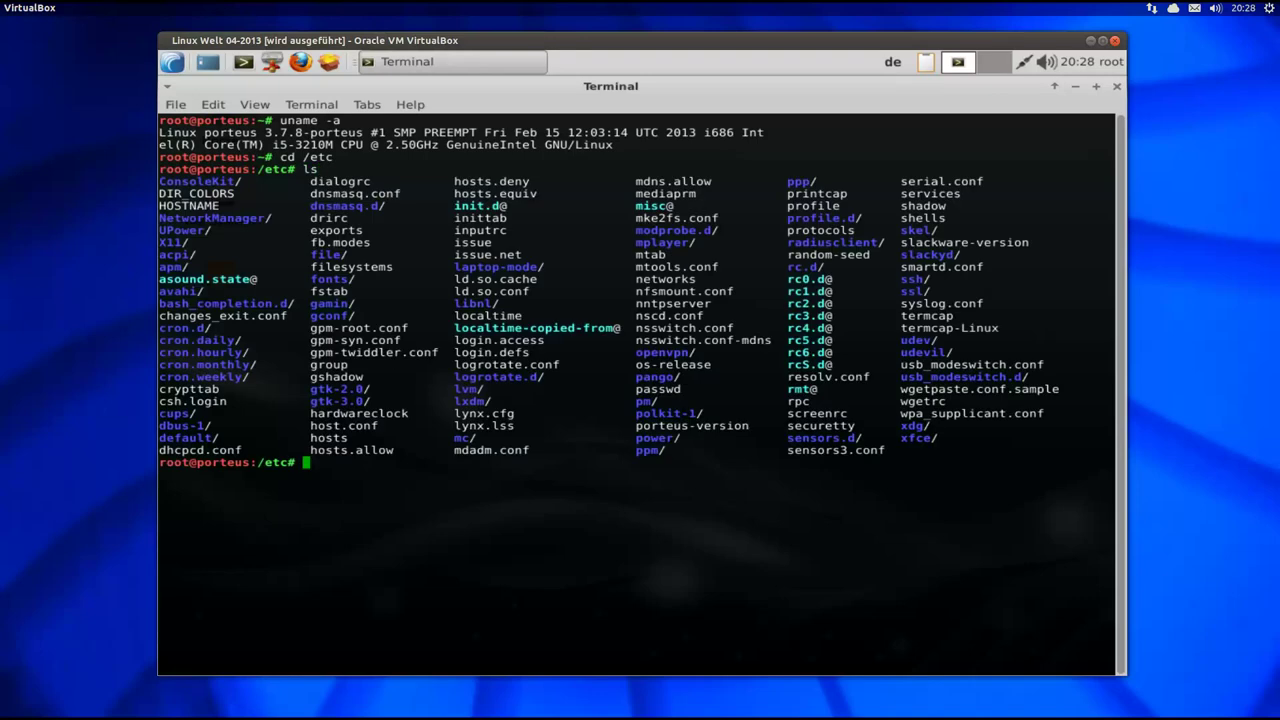
- Print the os-release file in the terminal and highlight the Slackware release identifier in its CPE_NAME line
type("cat os-rel")
key("Tab")
key("Return")
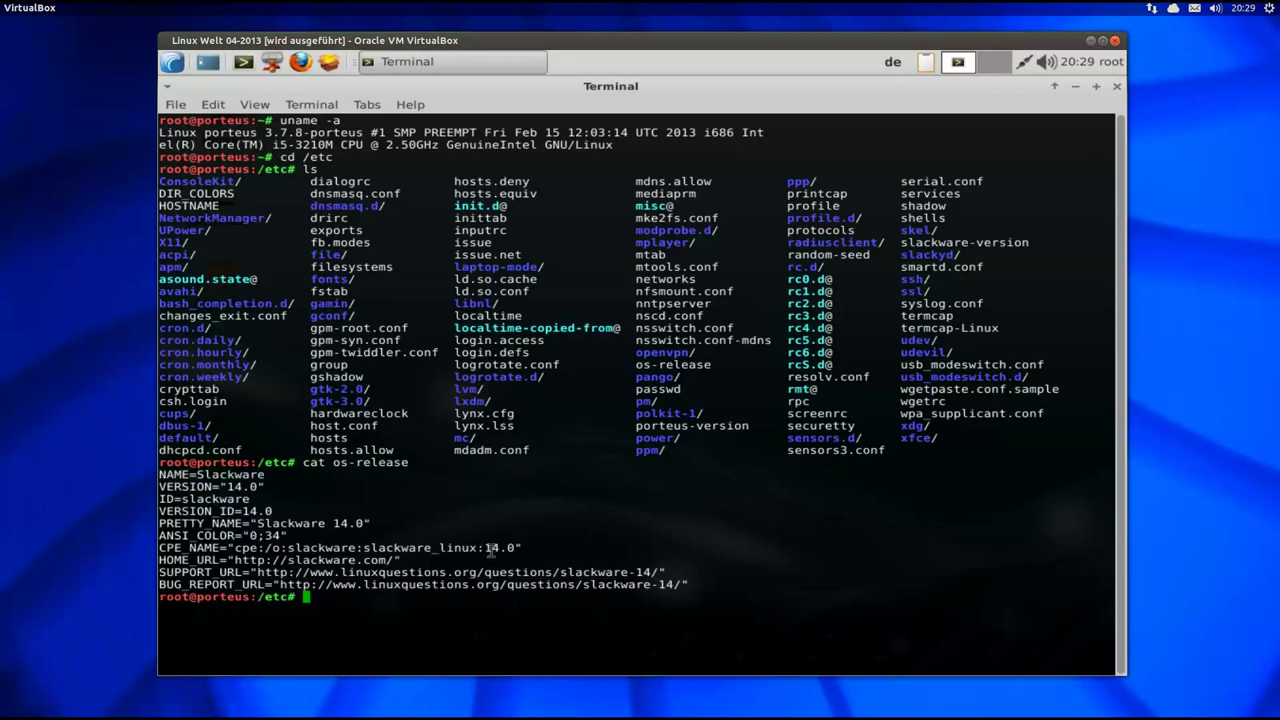
left_click_drag(517, 547, 288, 548)
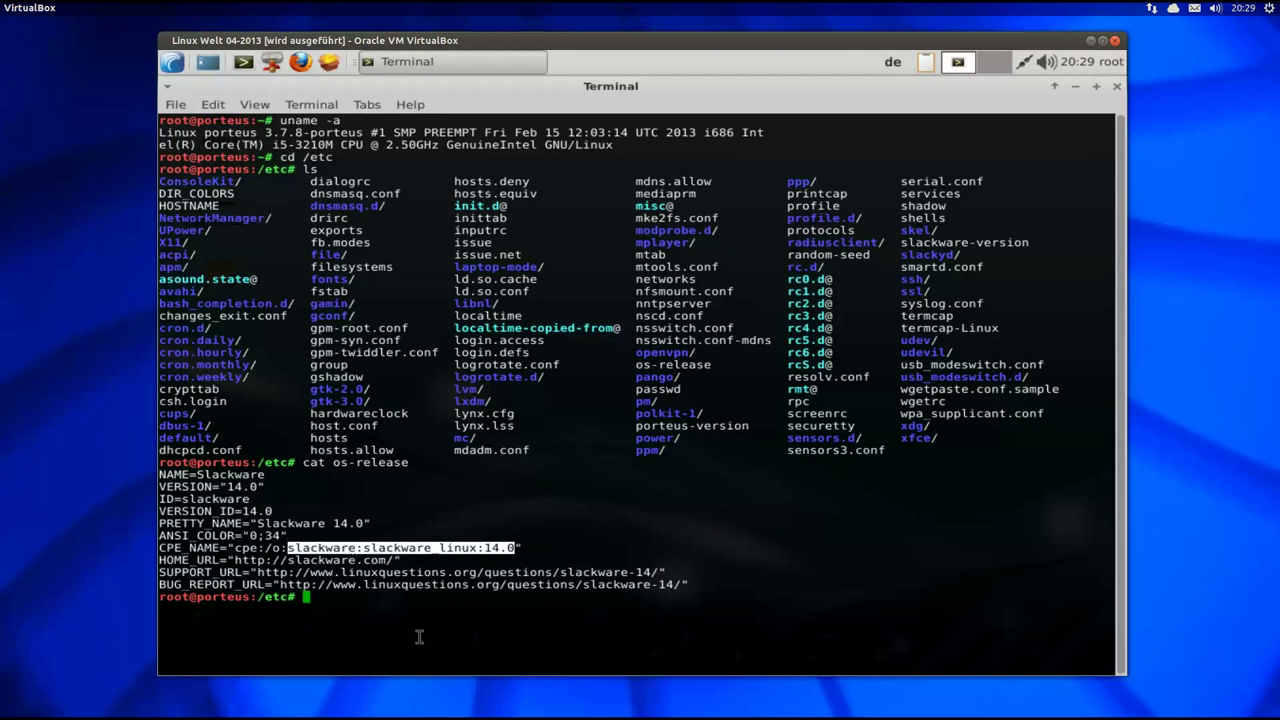
left_click(362, 604)
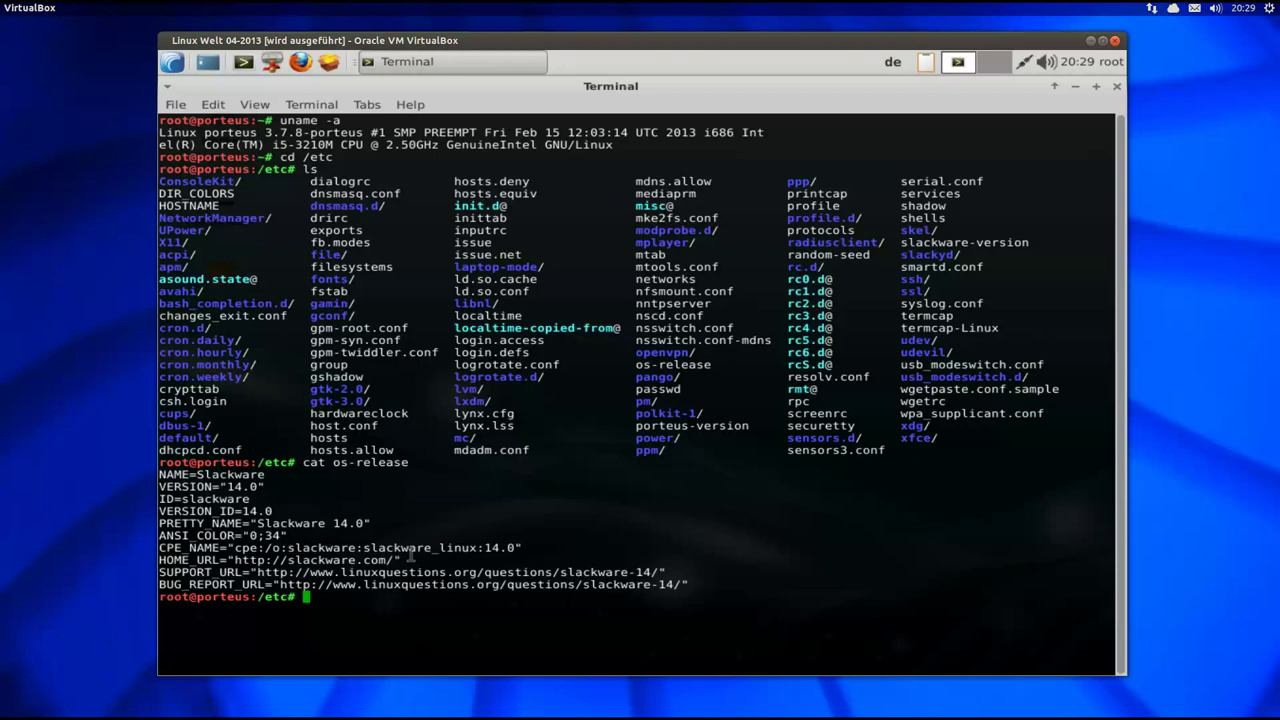
- Highlight the HOME_URL address in the os-release output and close the terminal
left_click_drag(396, 558, 318, 556)
left_click_drag(268, 553, 236, 558)
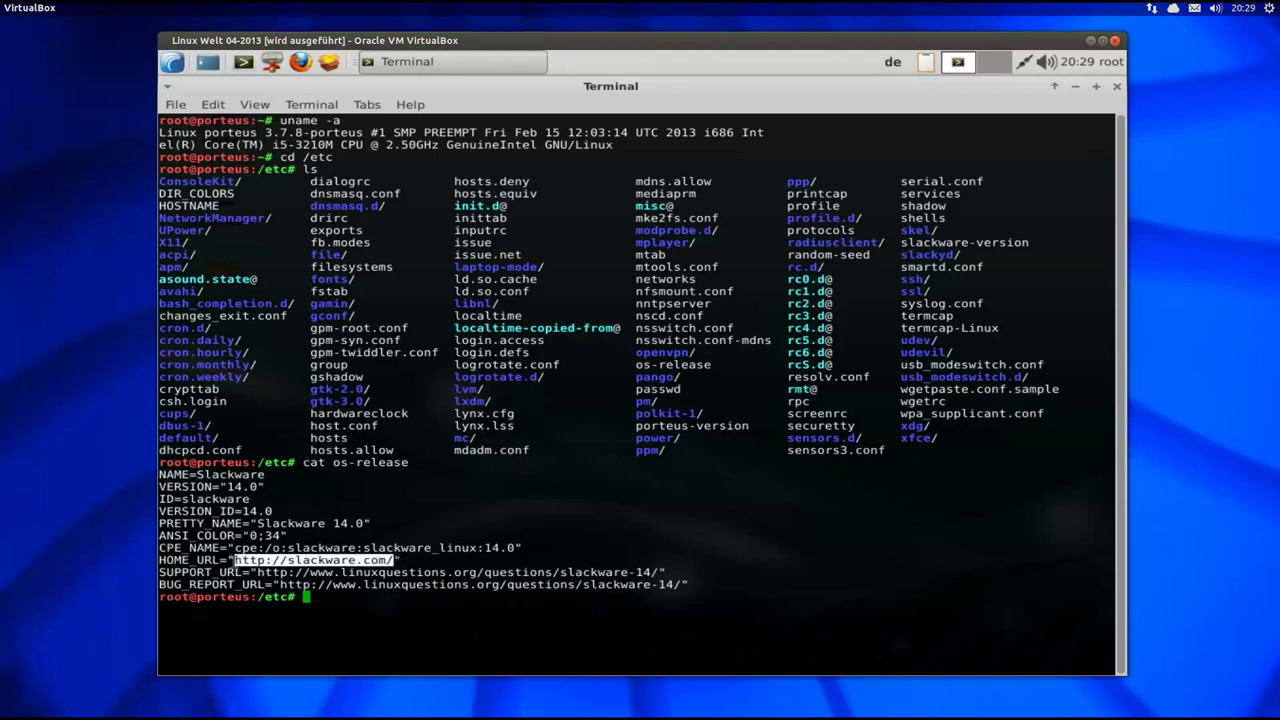
left_click(355, 601)
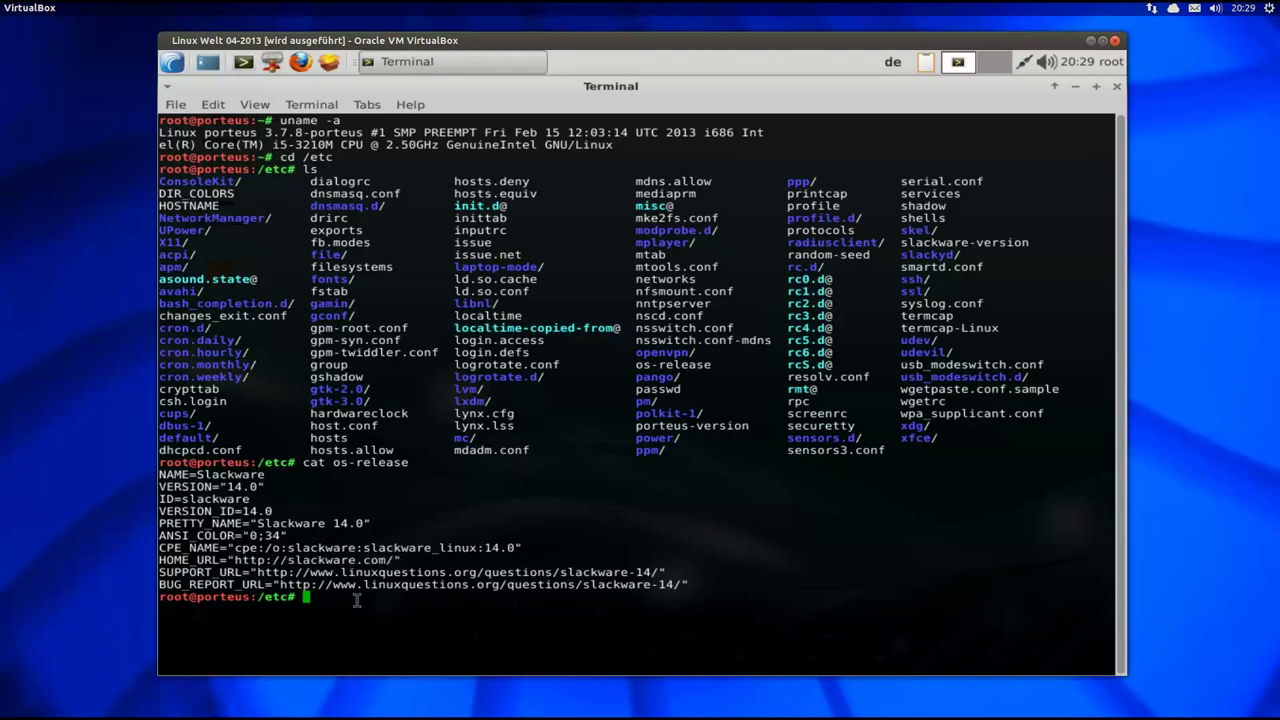
left_click(1117, 87)
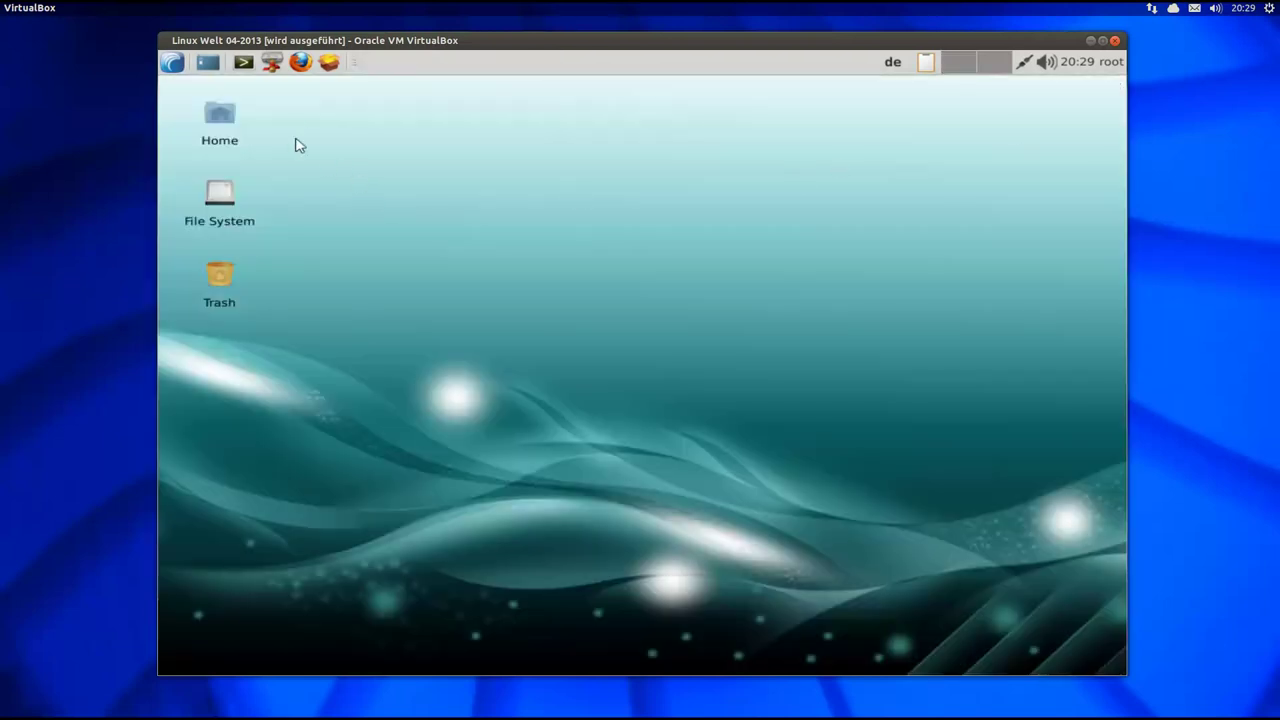
- Launch Firefox and examine the list of search engines available in its search box
left_click(300, 62)
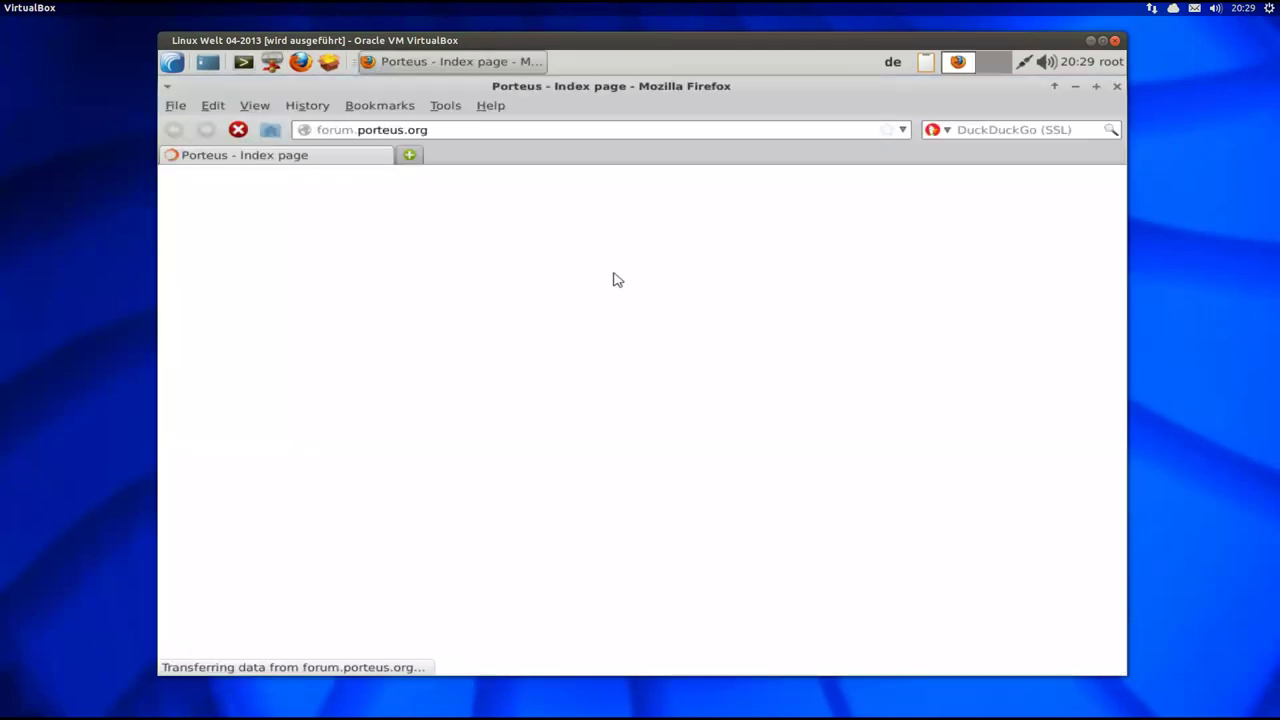
left_click(1040, 130)
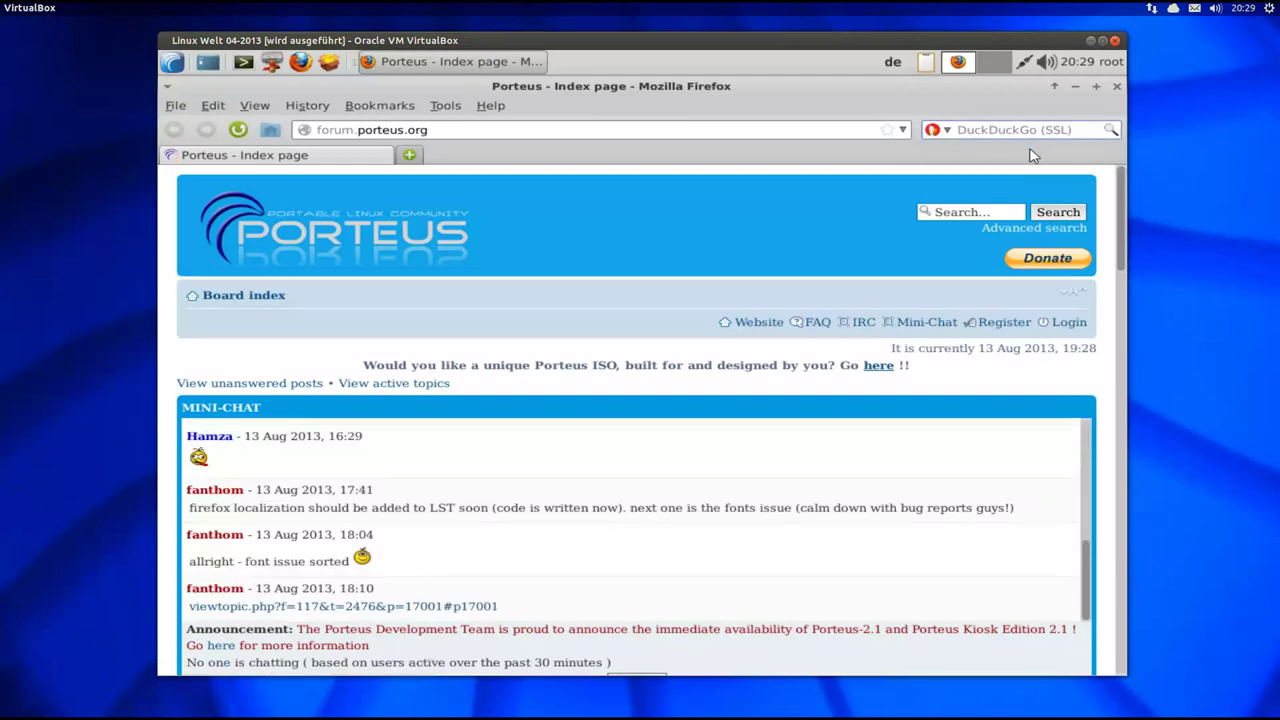
left_click(945, 130)
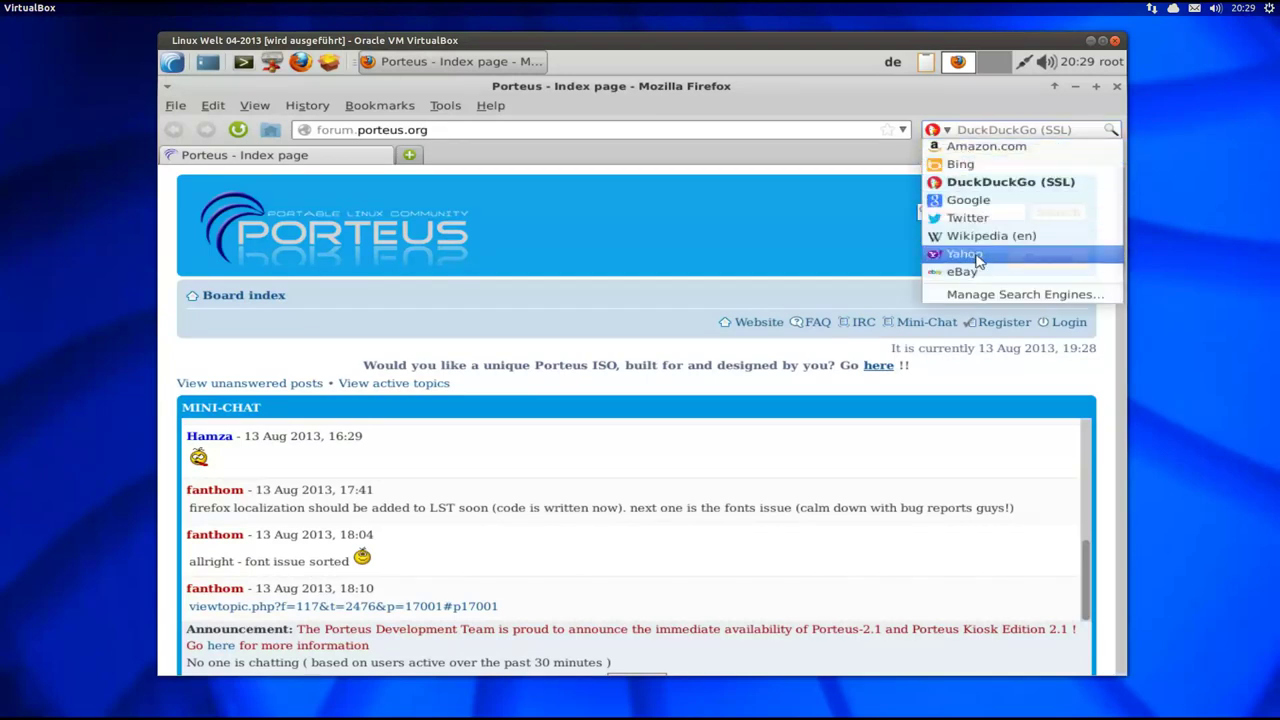
left_click(984, 130)
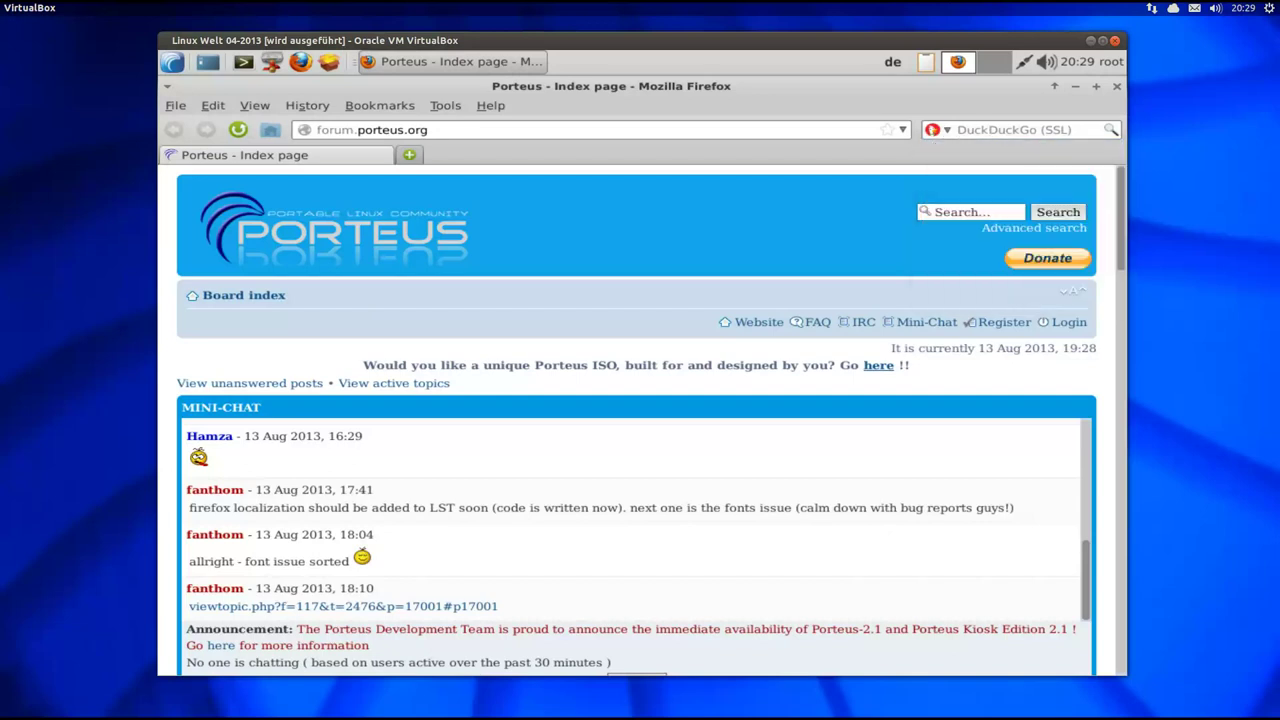
- View the Firefox version information and close the browser
left_click(497, 108)
left_click(545, 216)
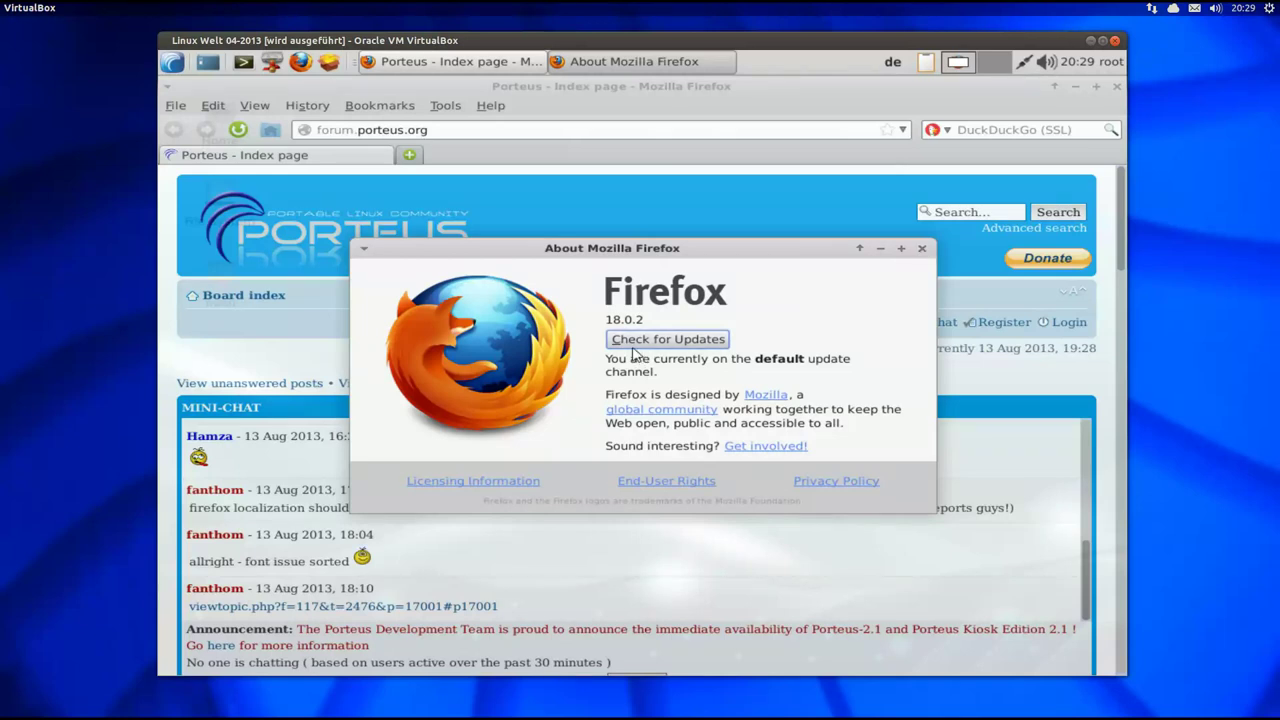
left_click(922, 248)
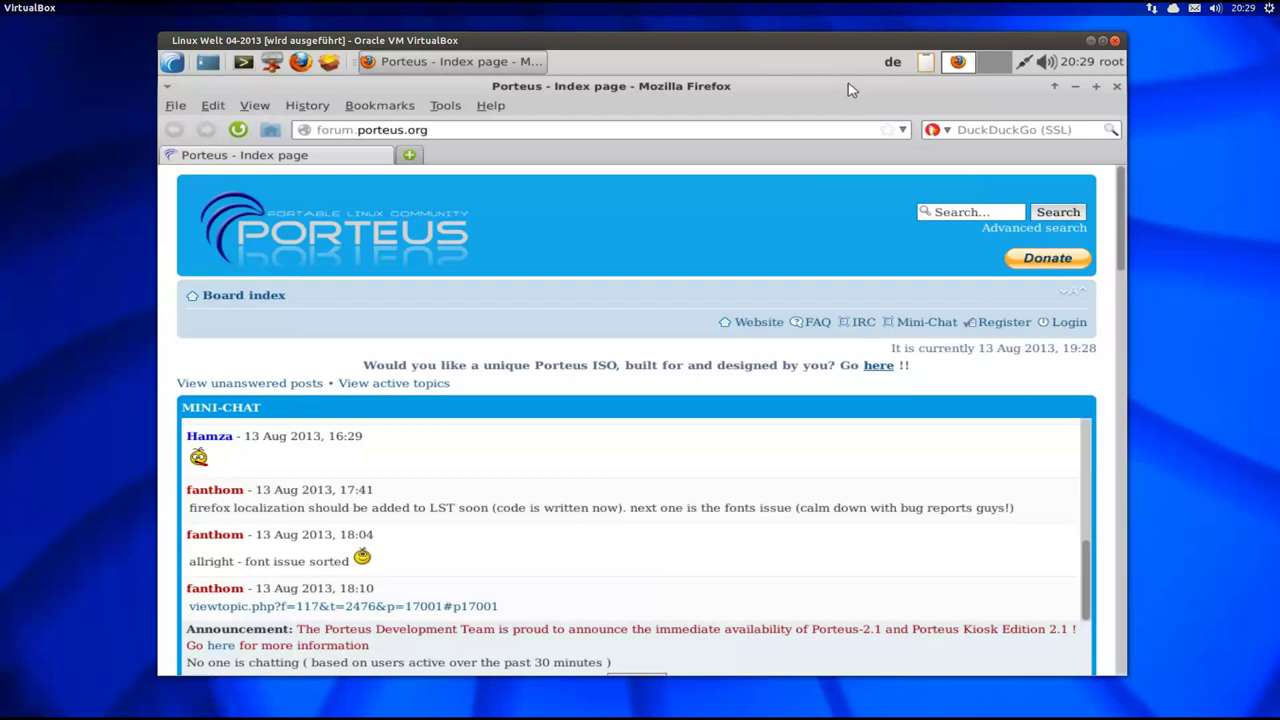
left_click(1117, 88)
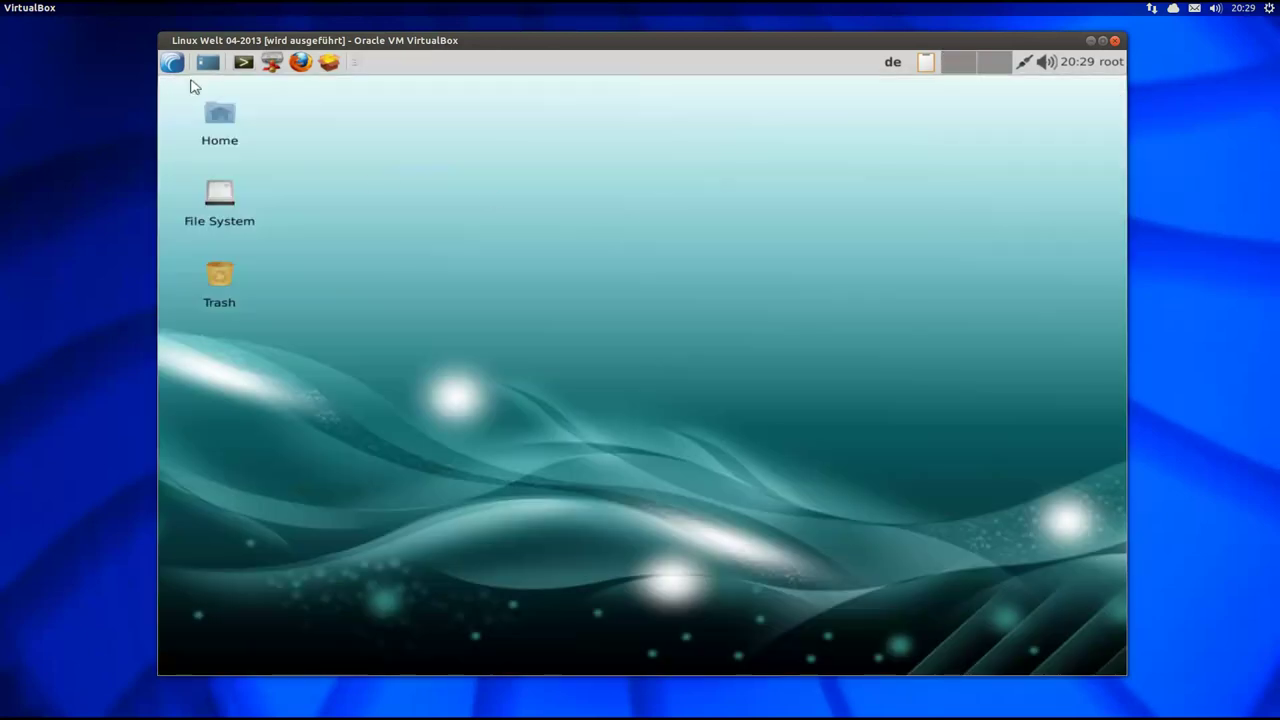
- In the Panel 1 appearance settings, set the background alpha to 2 and the leave opacity to 24
left_click(173, 64)
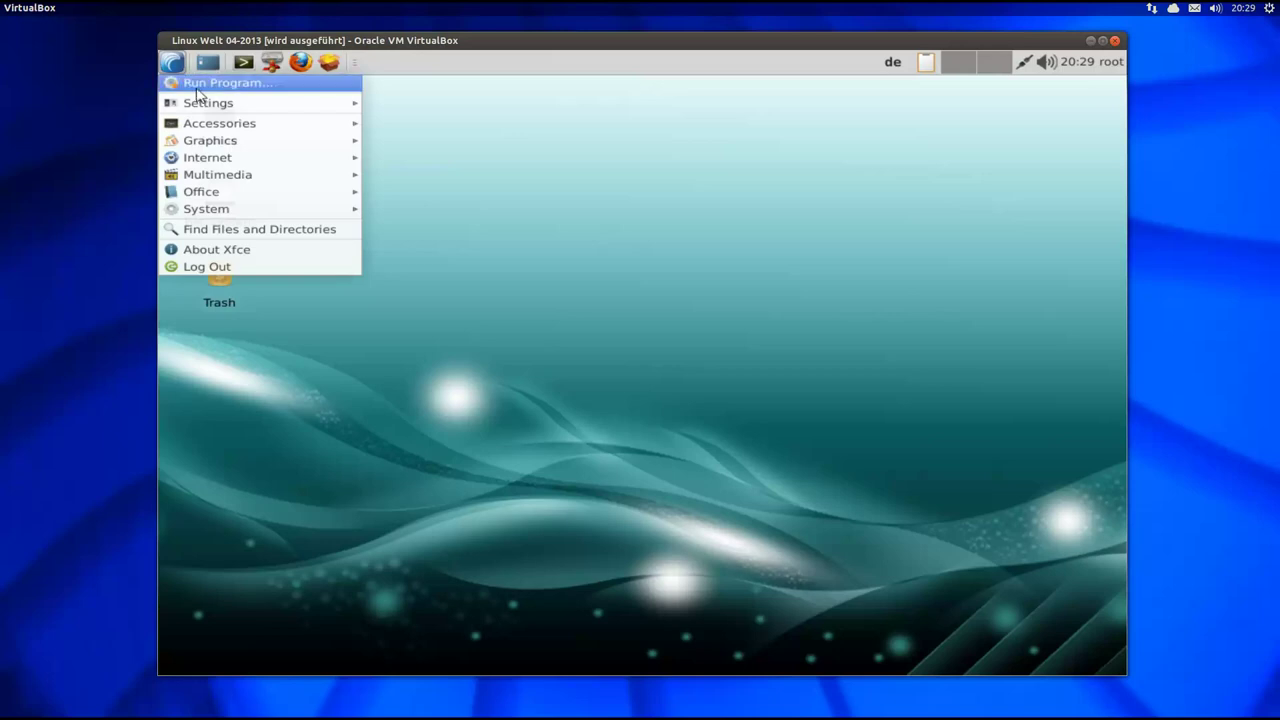
mouse_move(203, 108)
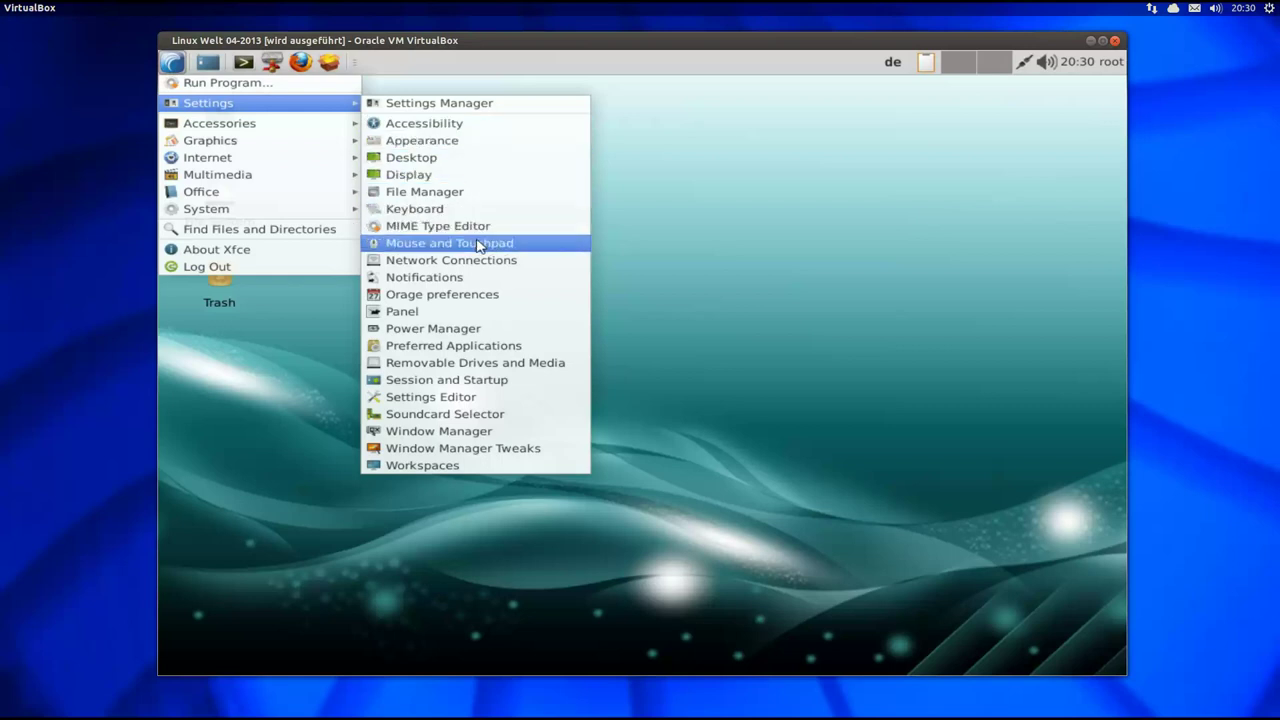
left_click(466, 312)
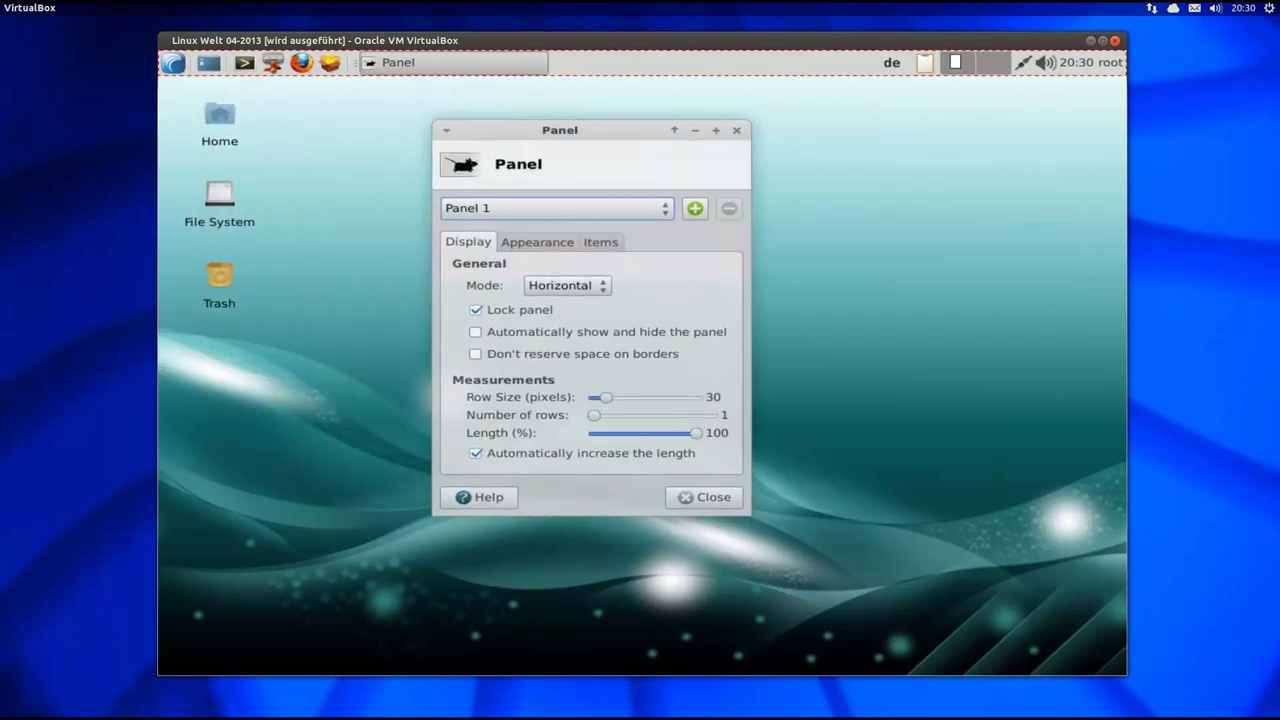
left_click(545, 244)
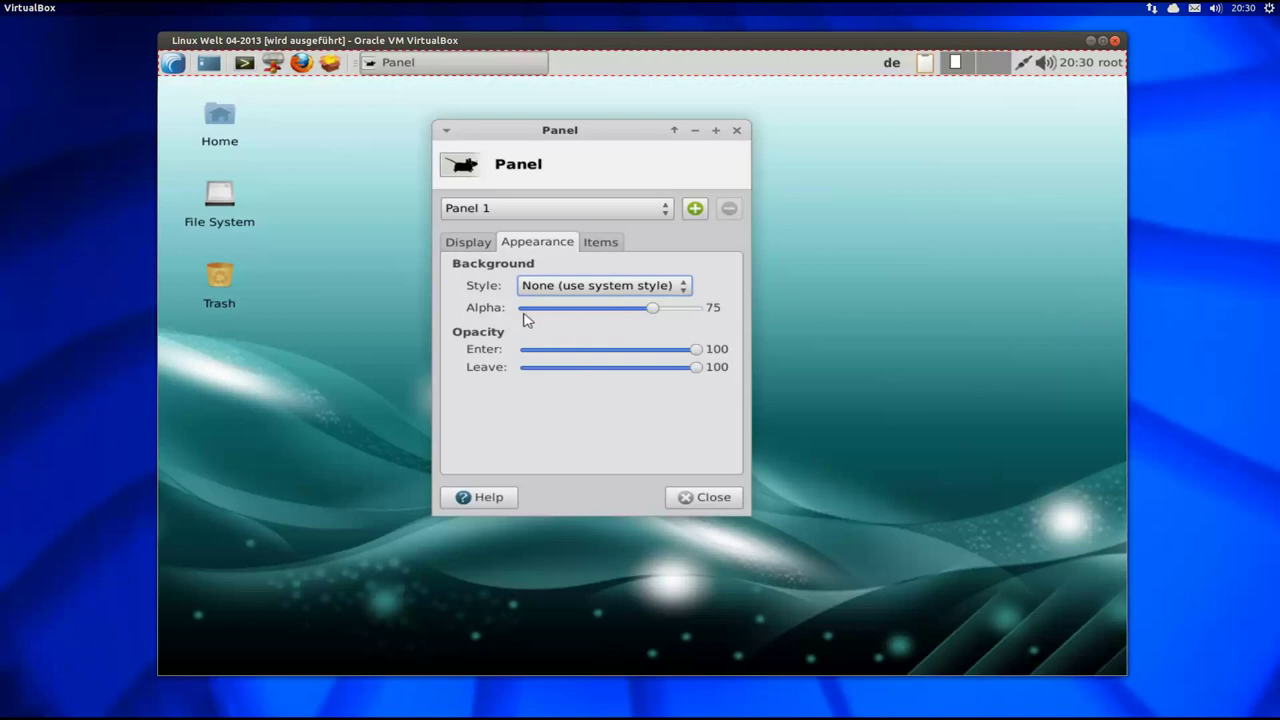
left_click_drag(652, 307, 525, 308)
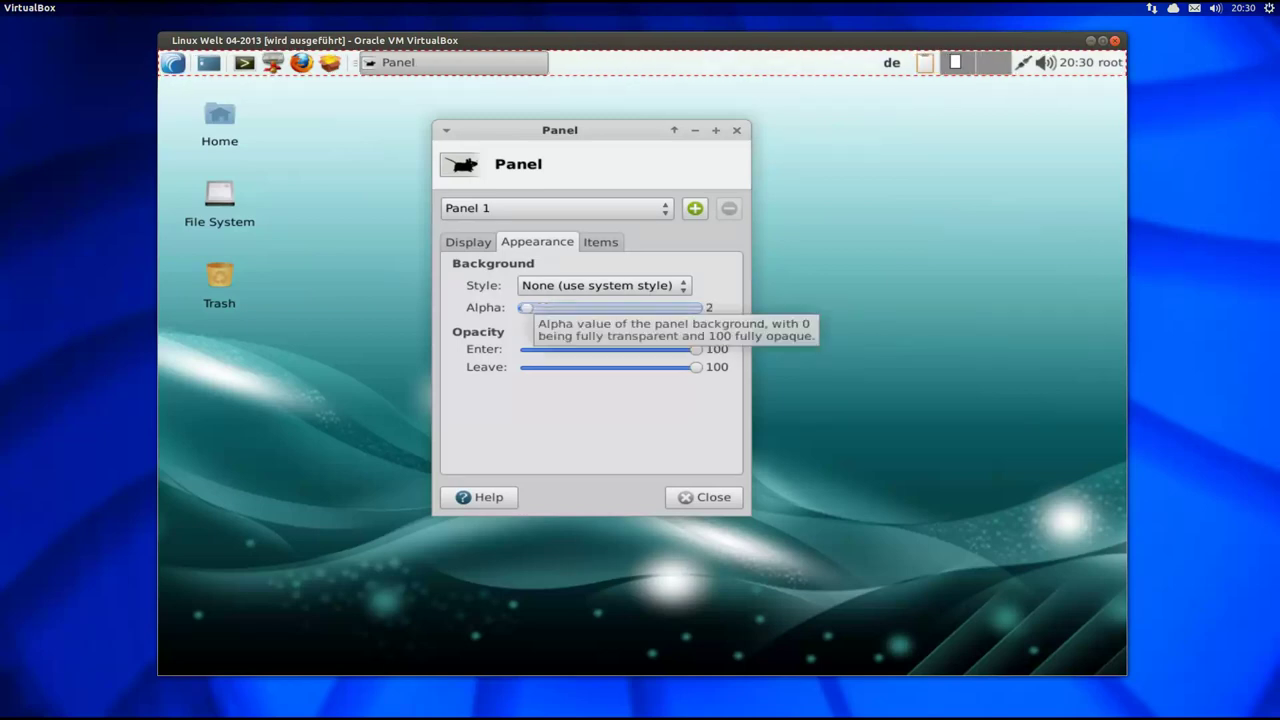
left_click_drag(696, 367, 566, 368)
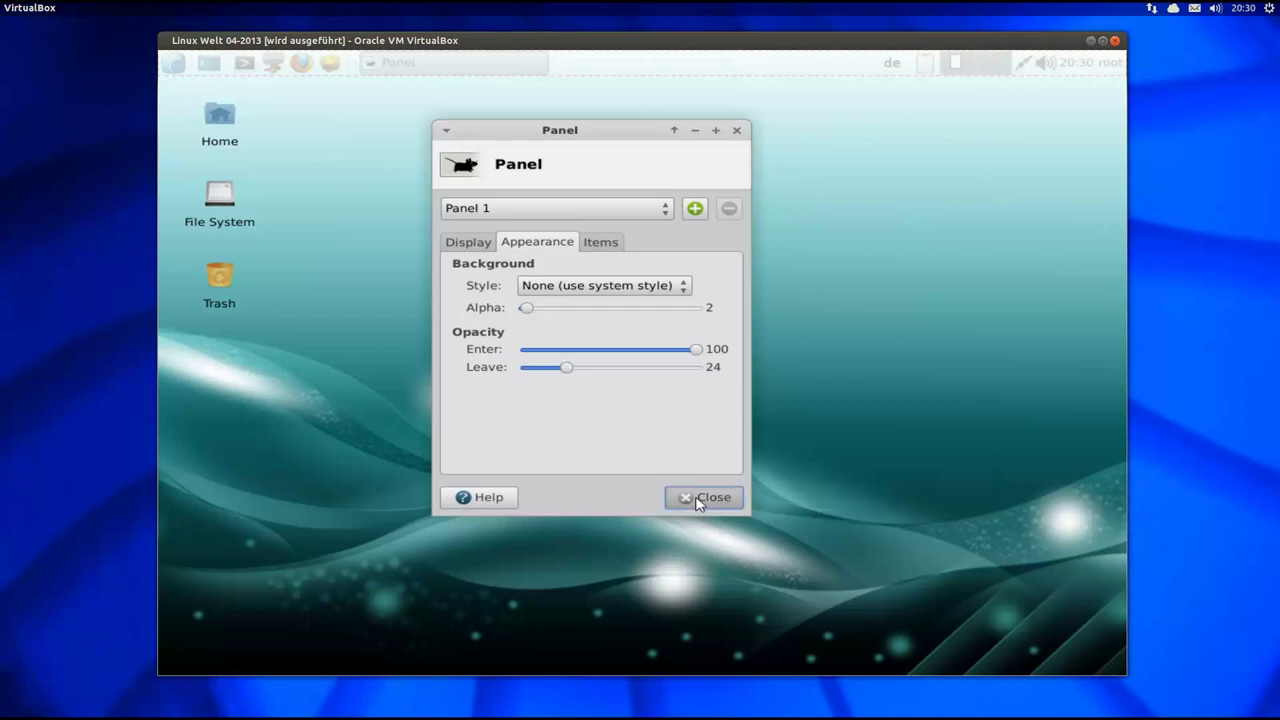
left_click(703, 497)
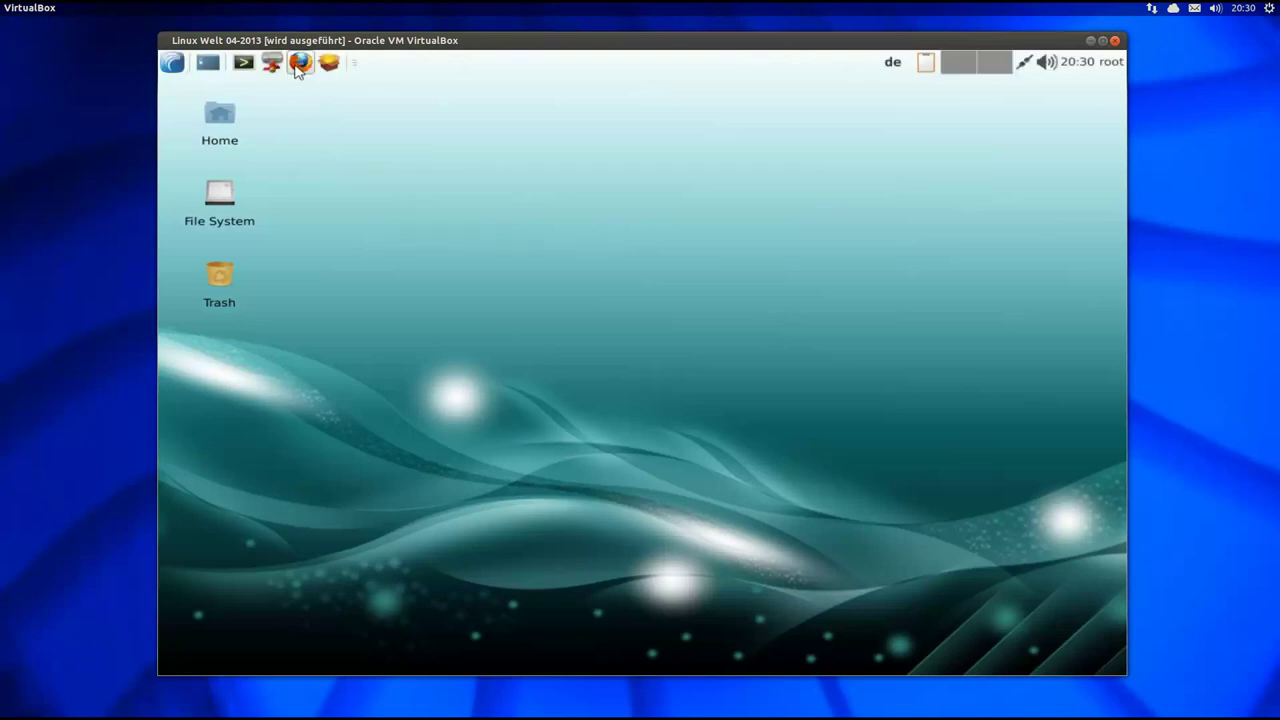
- Examine the Internet, Office and System categories of the applications menu and close it
left_click(175, 64)
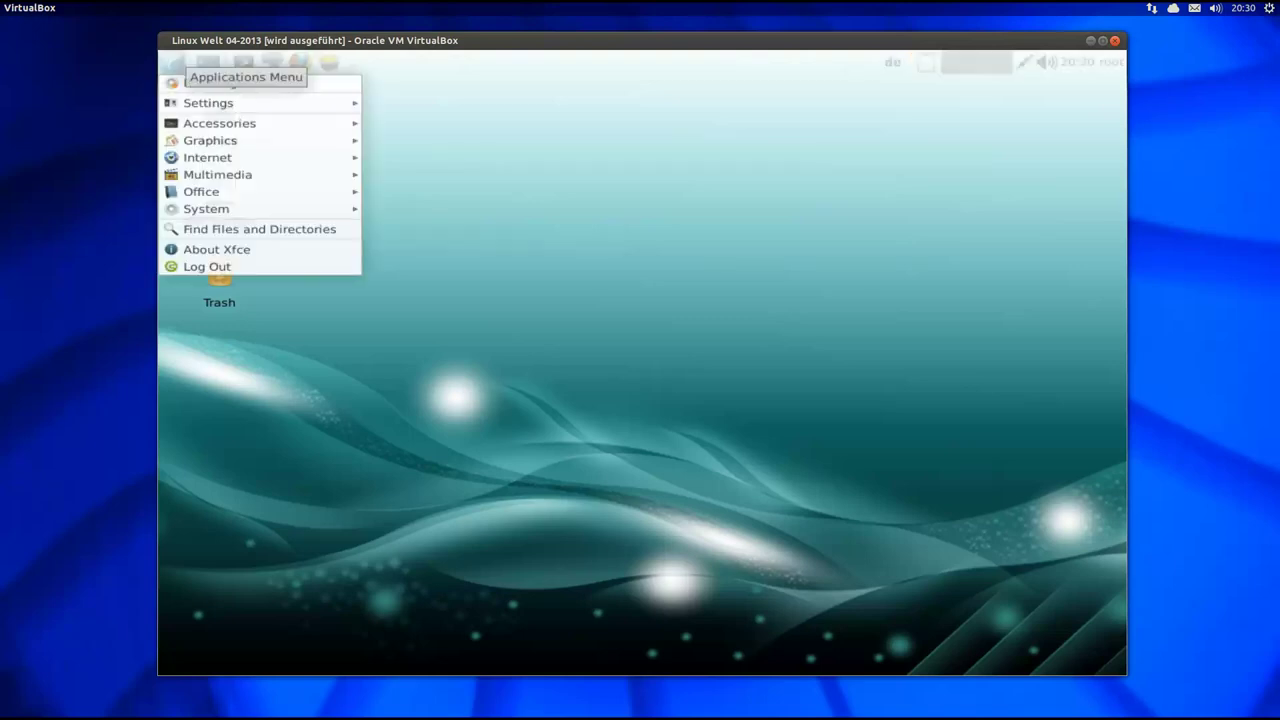
mouse_move(258, 158)
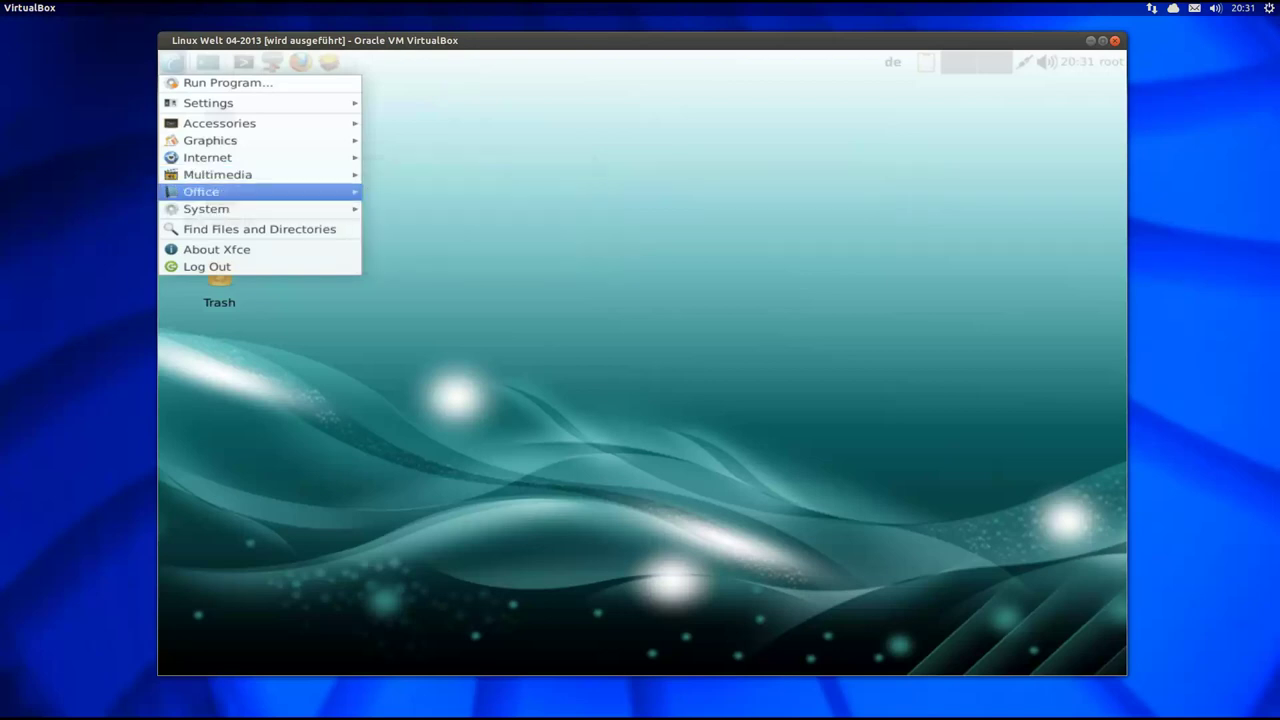
mouse_move(220, 191)
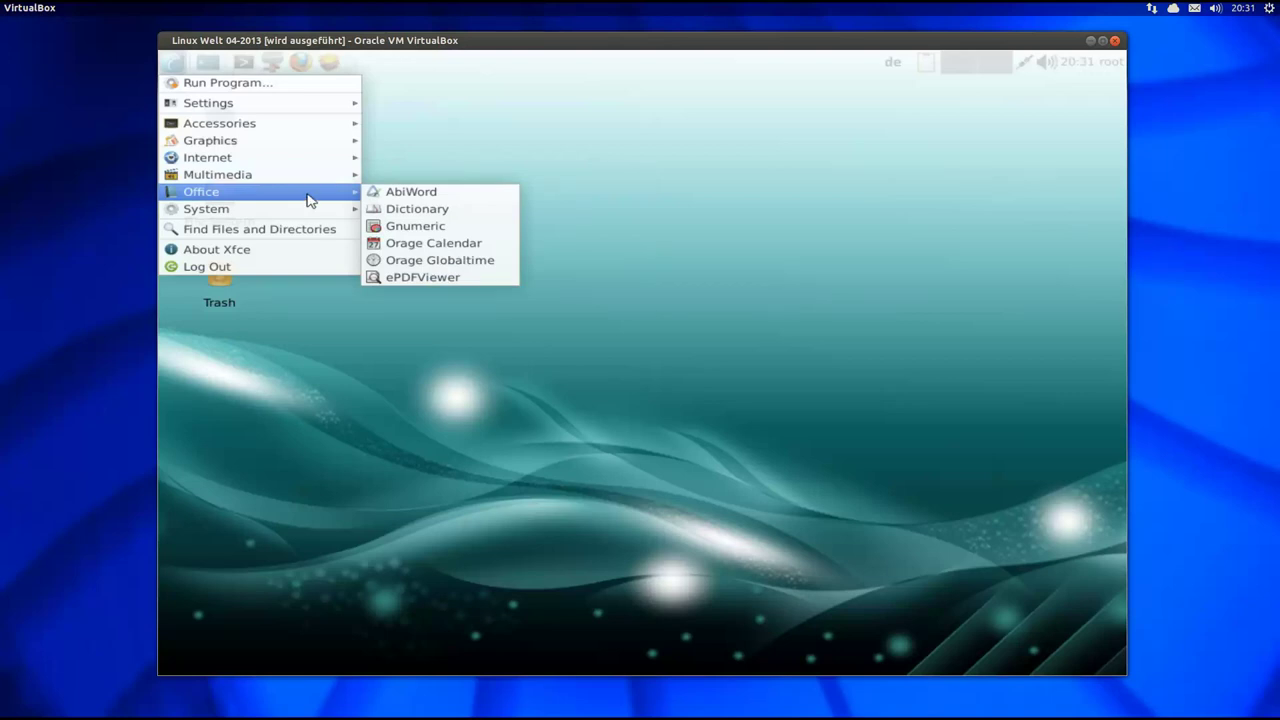
mouse_move(300, 208)
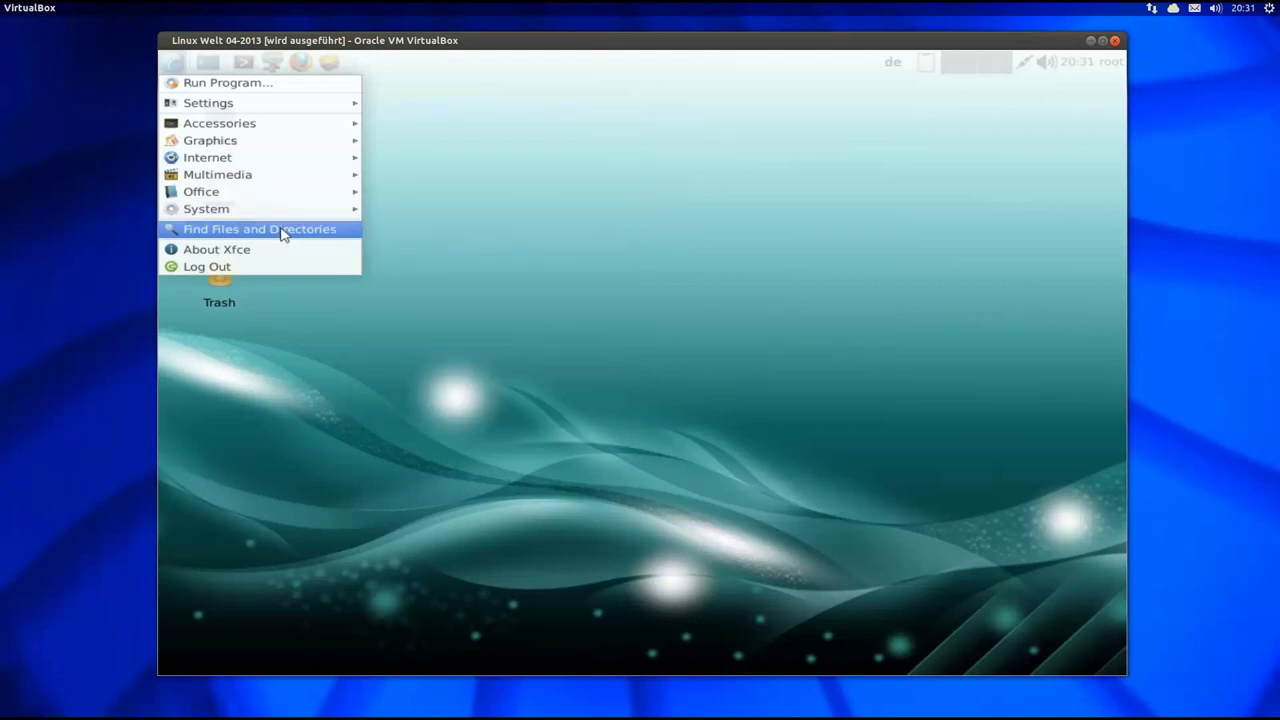
mouse_move(260, 209)
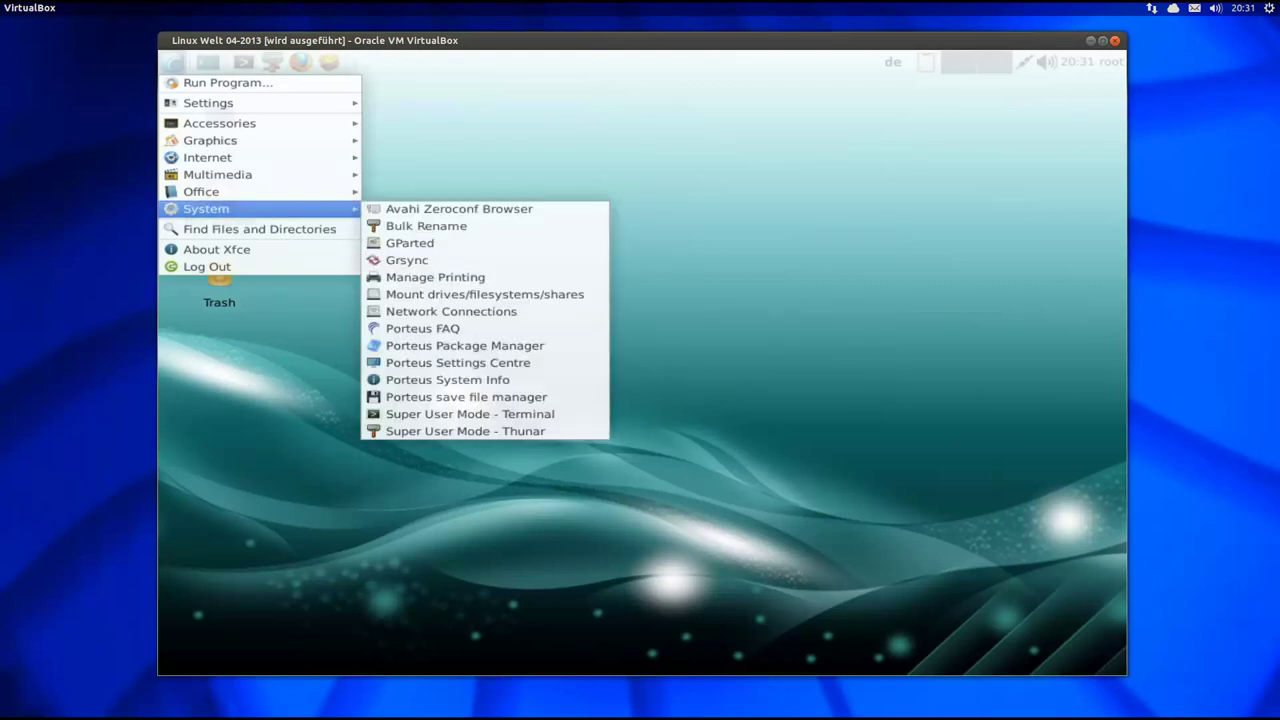
left_click(440, 140)
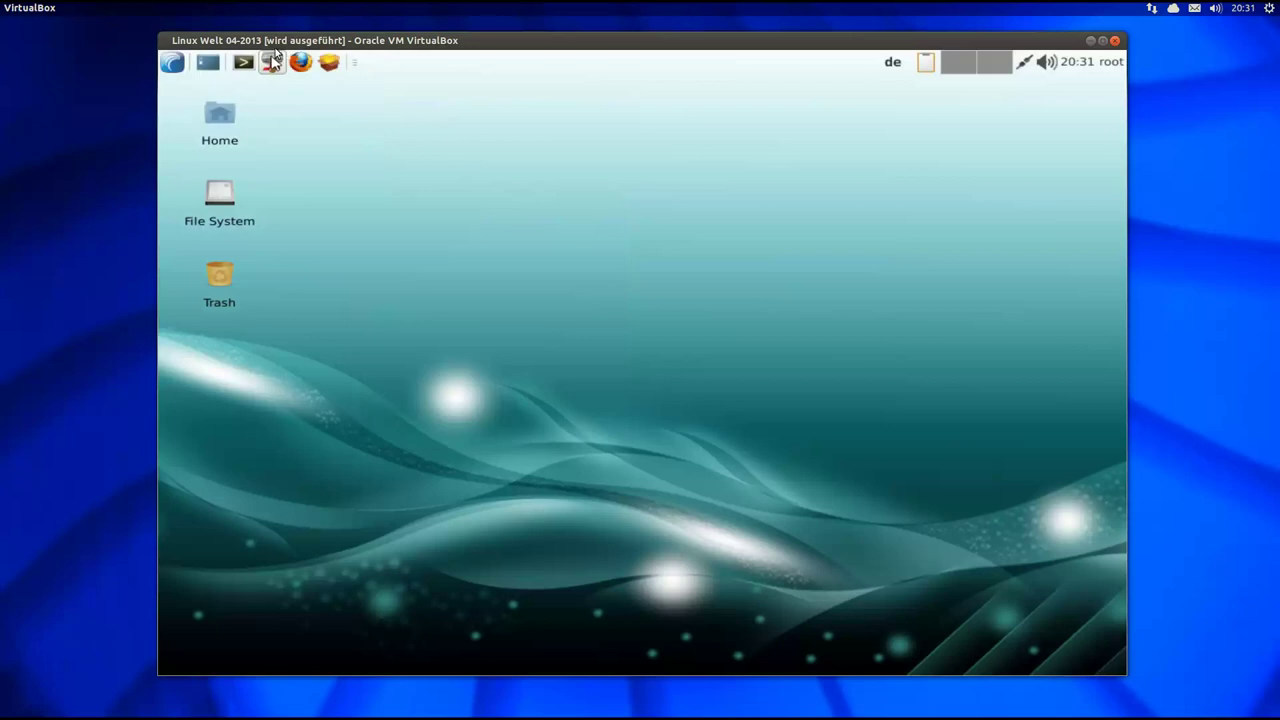
- Open the Porteus Package Manager and create a storage folder named module in the root of the file system
left_click(329, 63)
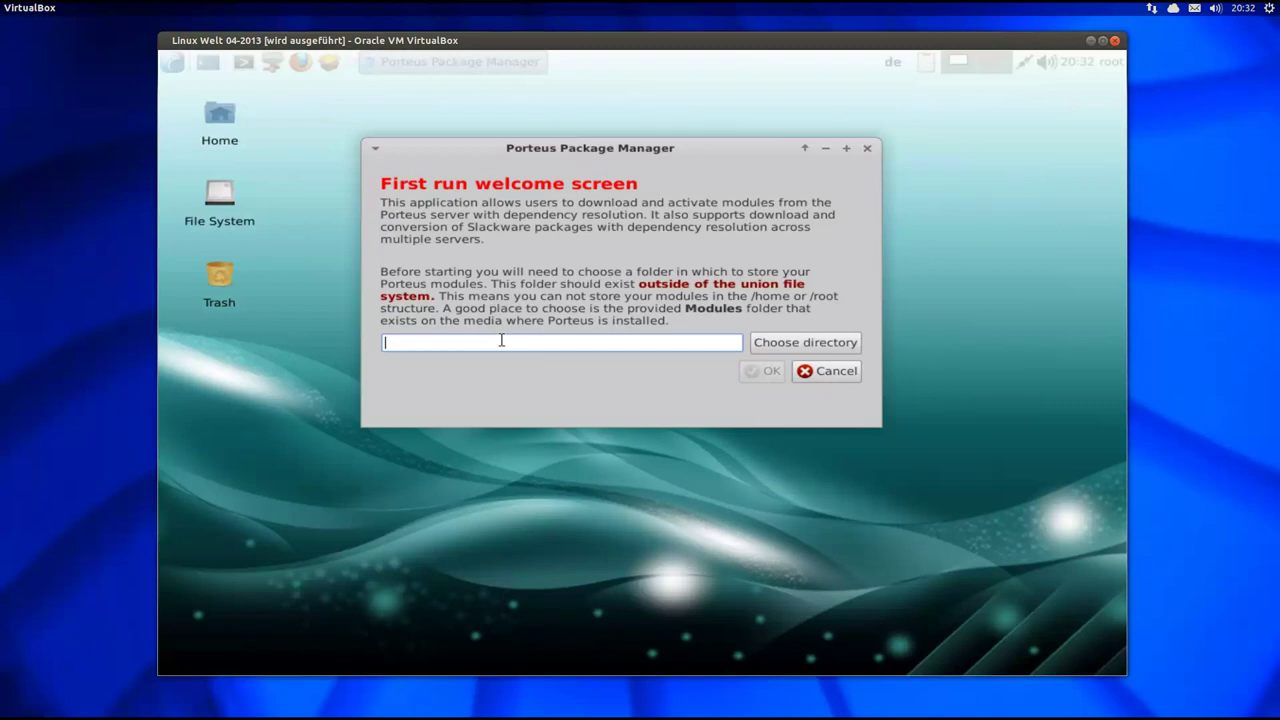
left_click(814, 342)
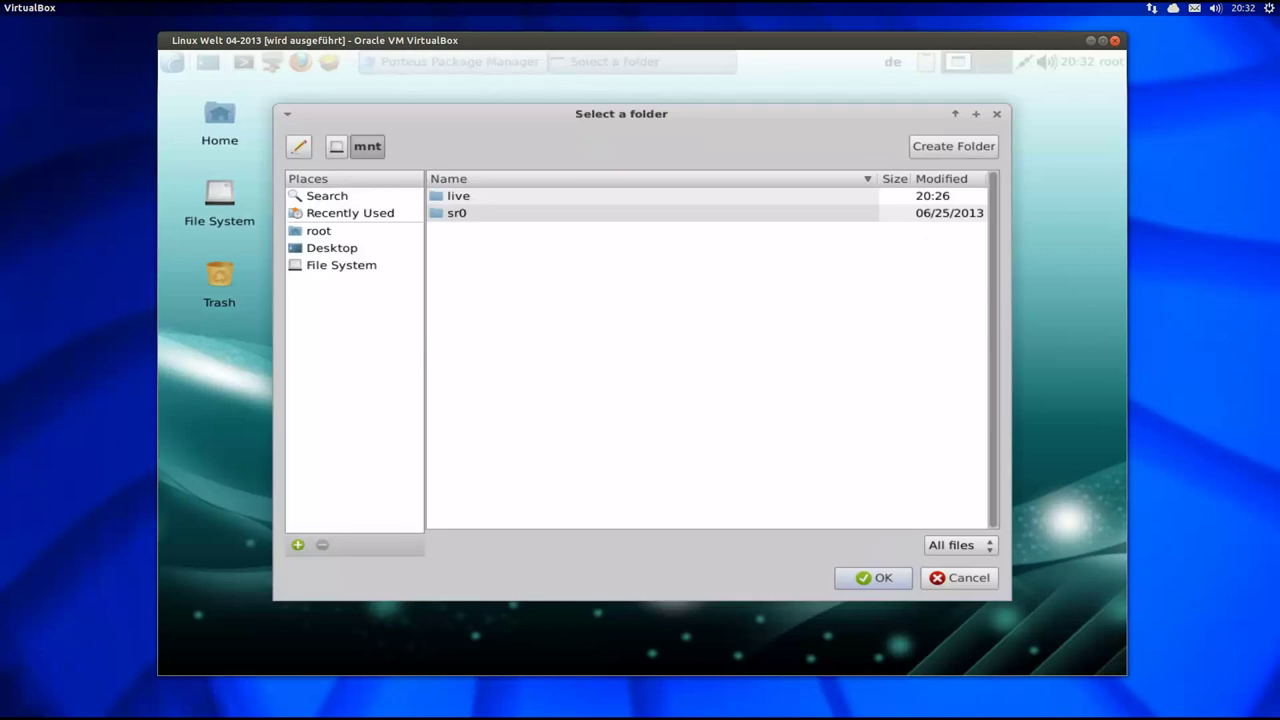
left_click(362, 270)
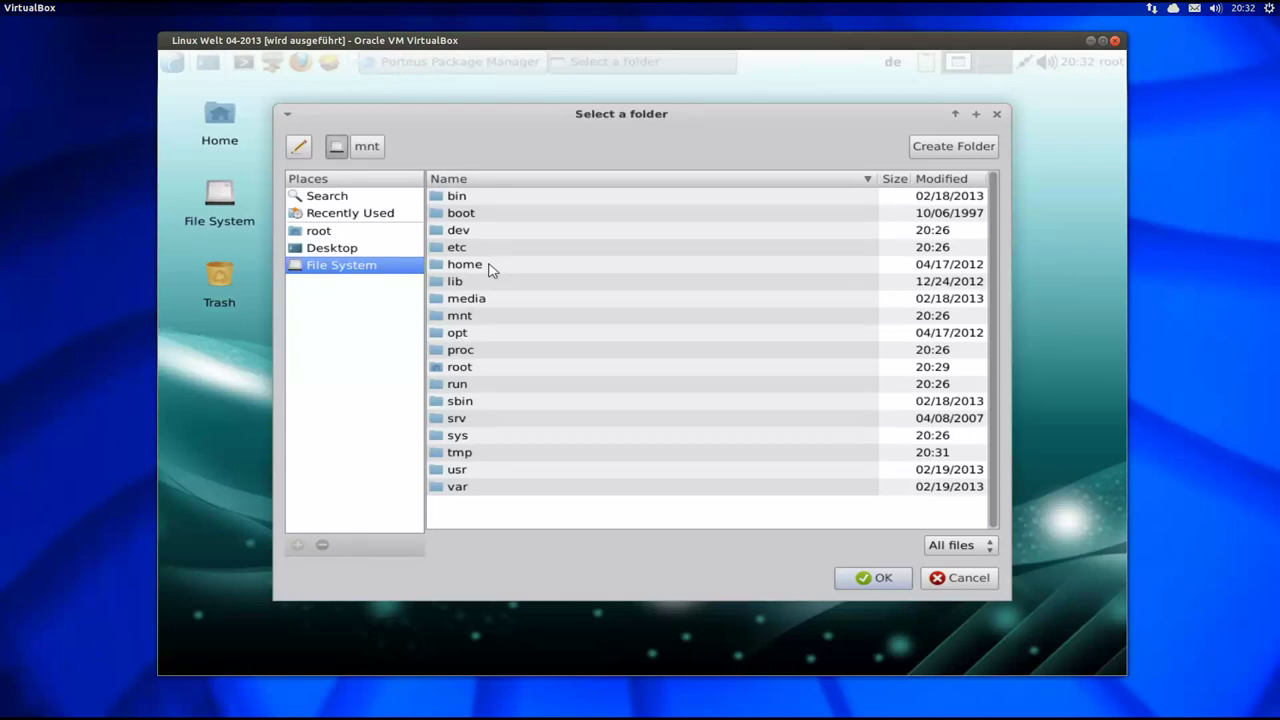
left_click_drag(616, 114, 636, 110)
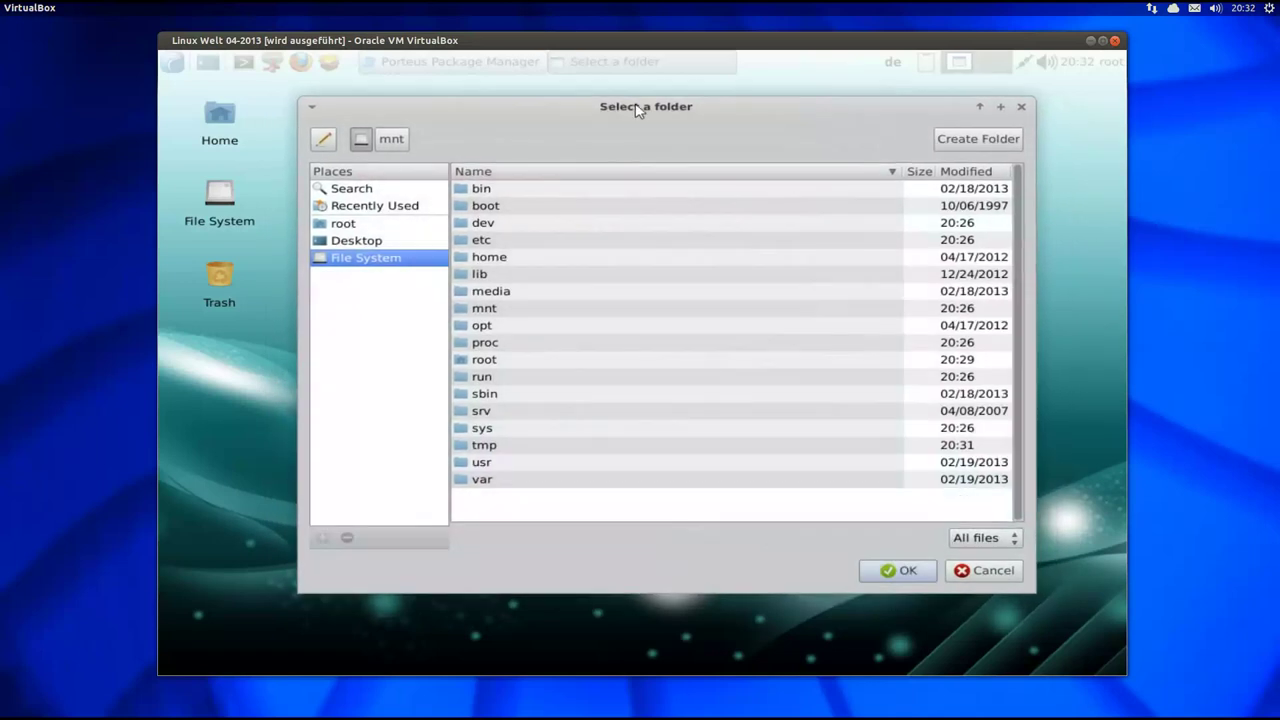
left_click(960, 139)
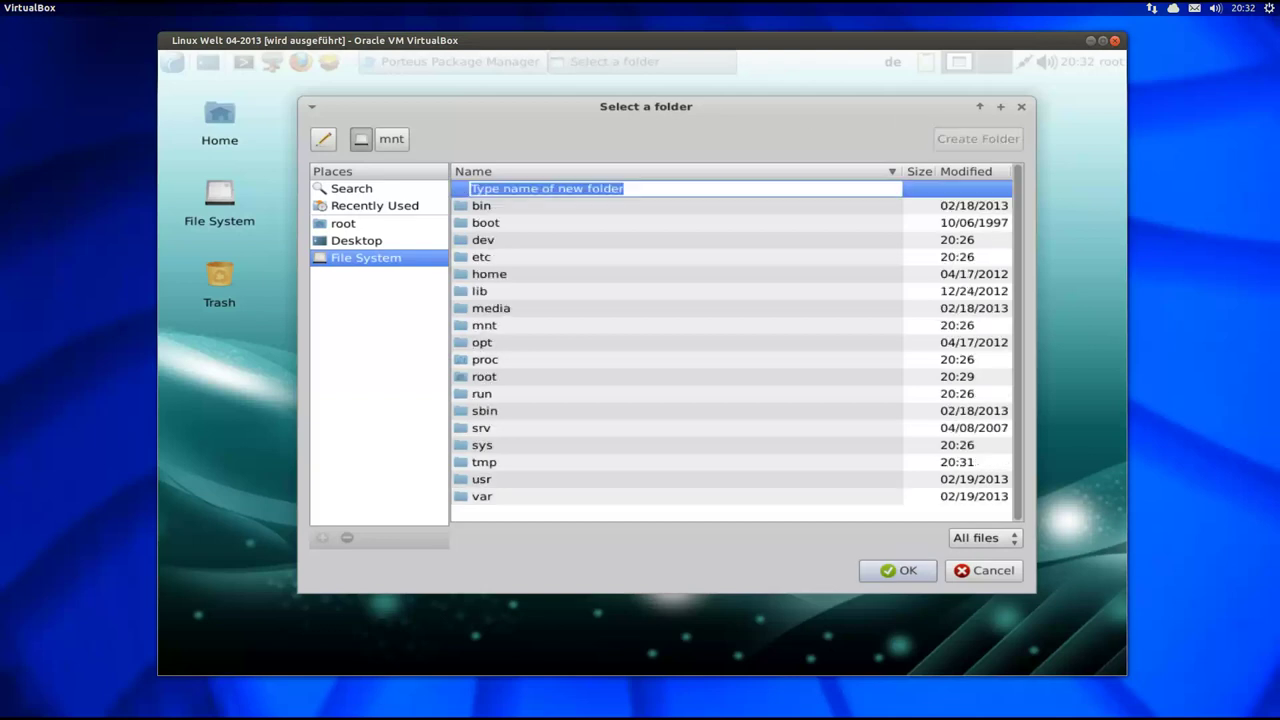
type("module")
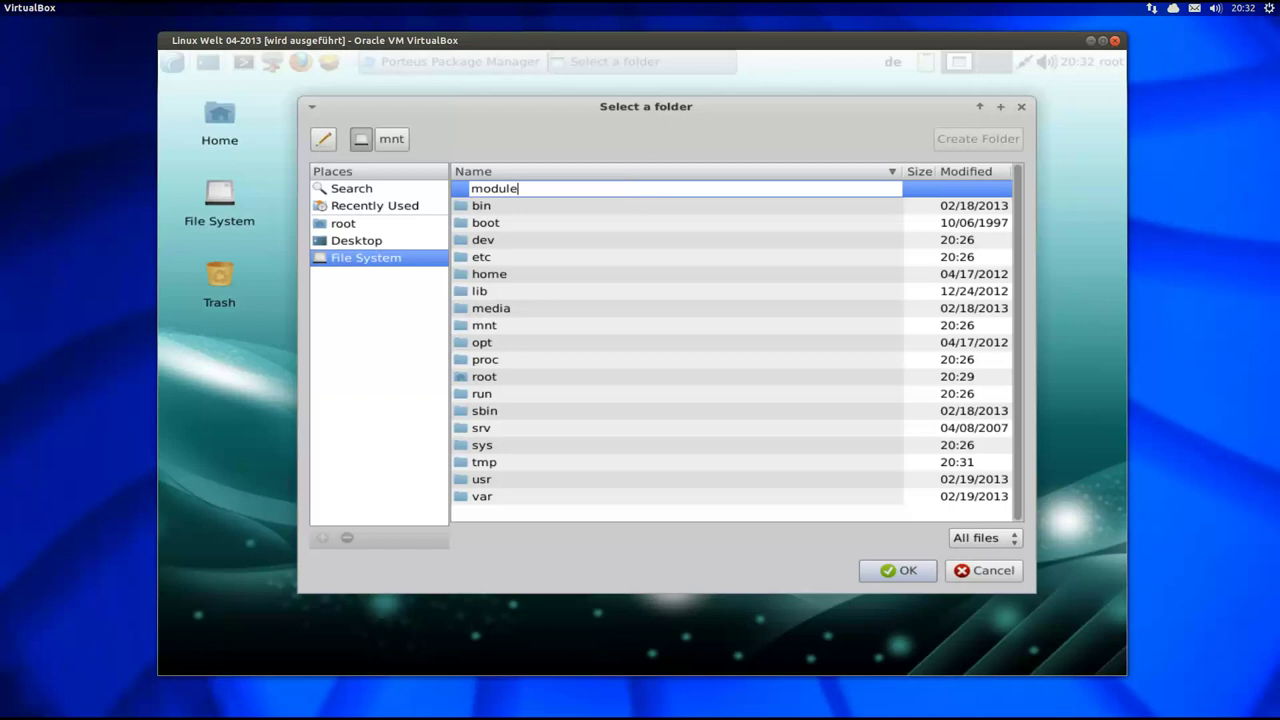
key("Return")
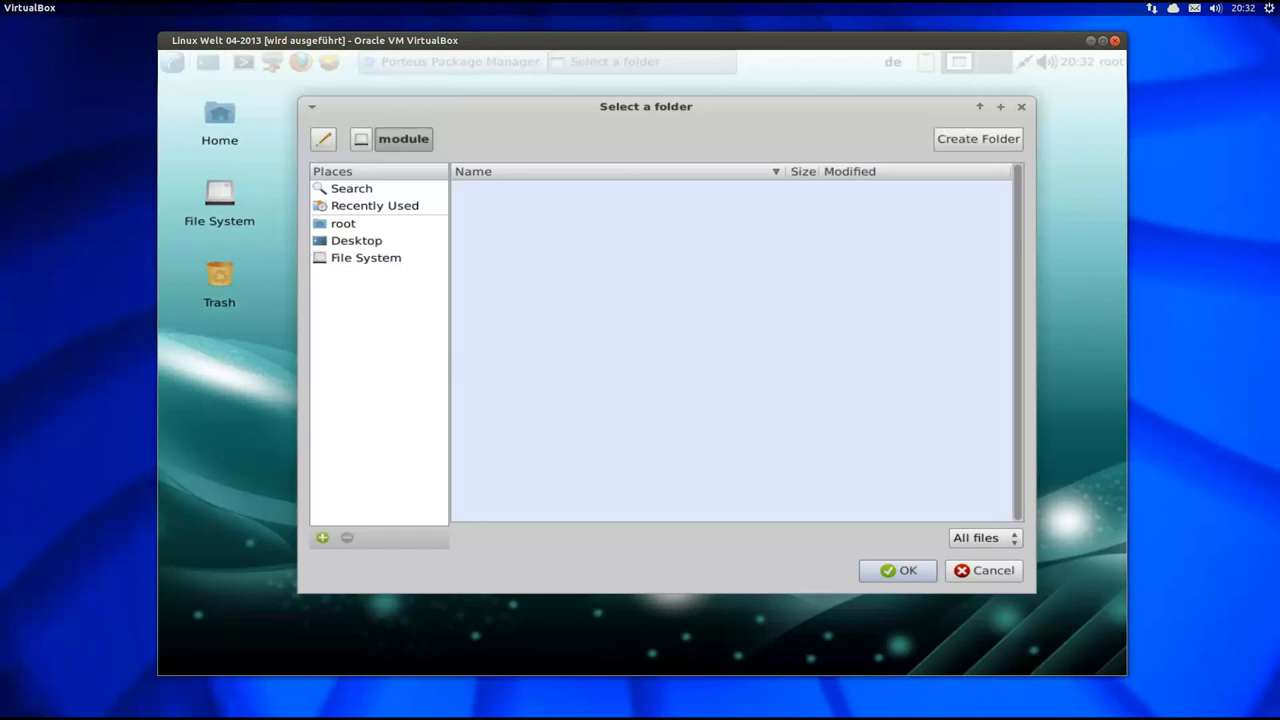
- Set /module as the package manager's storage folder and acknowledge the storage and database update messages
left_click(894, 574)
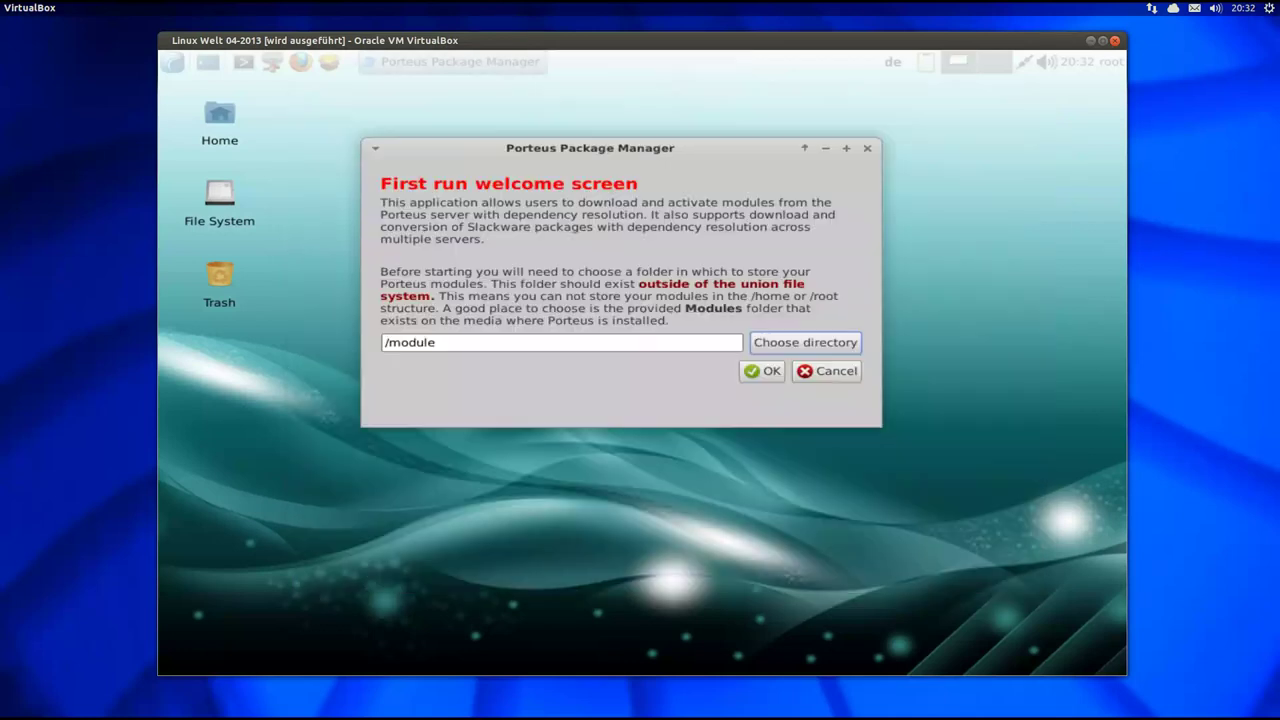
left_click(762, 372)
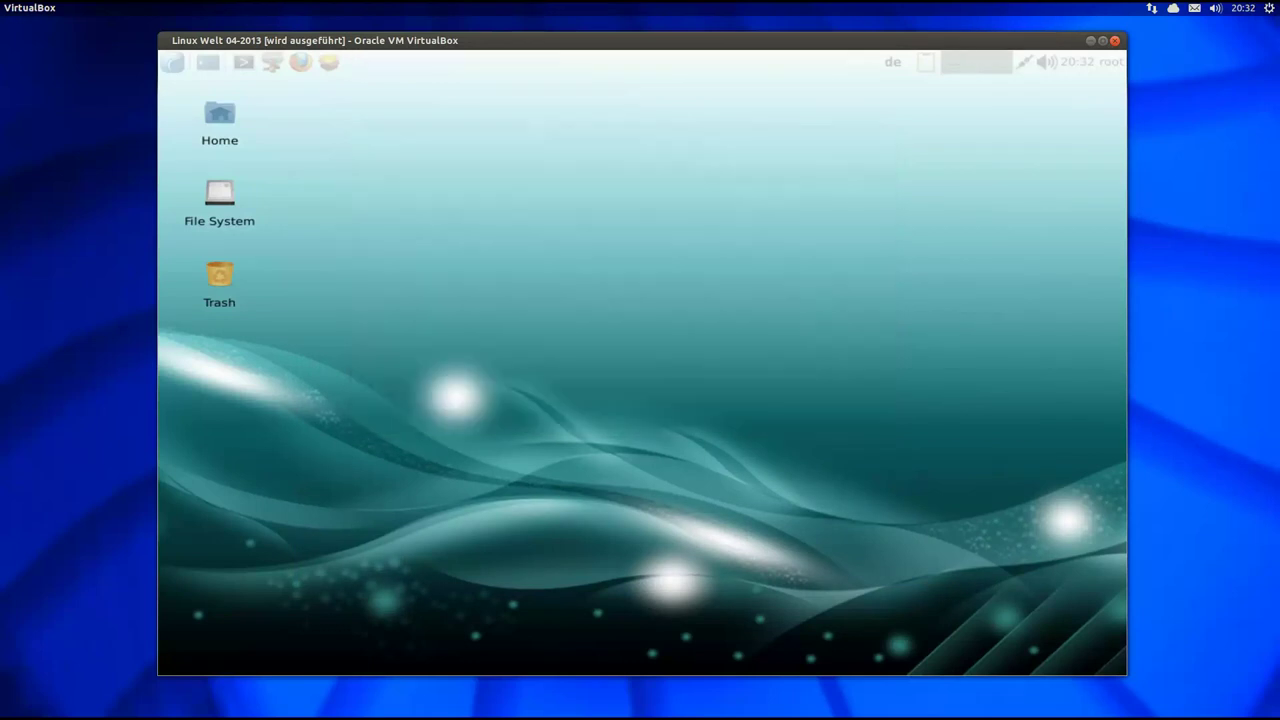
left_click_drag(686, 329, 675, 236)
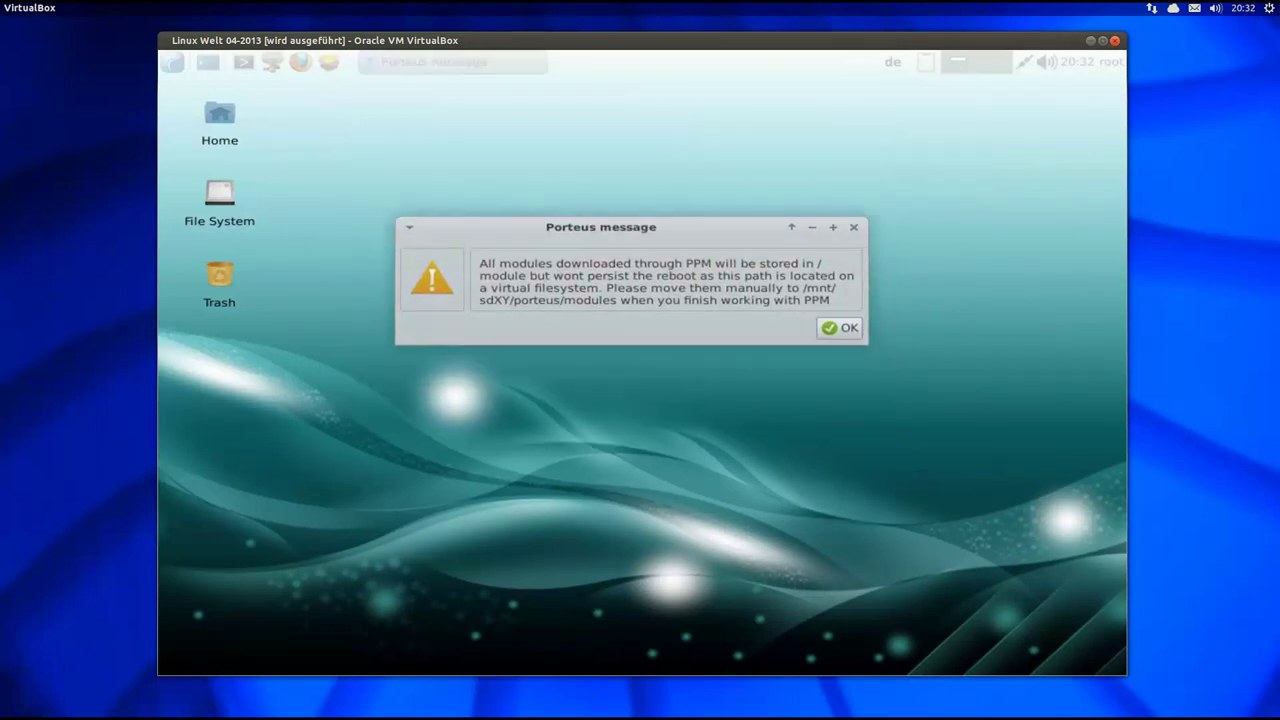
left_click(838, 329)
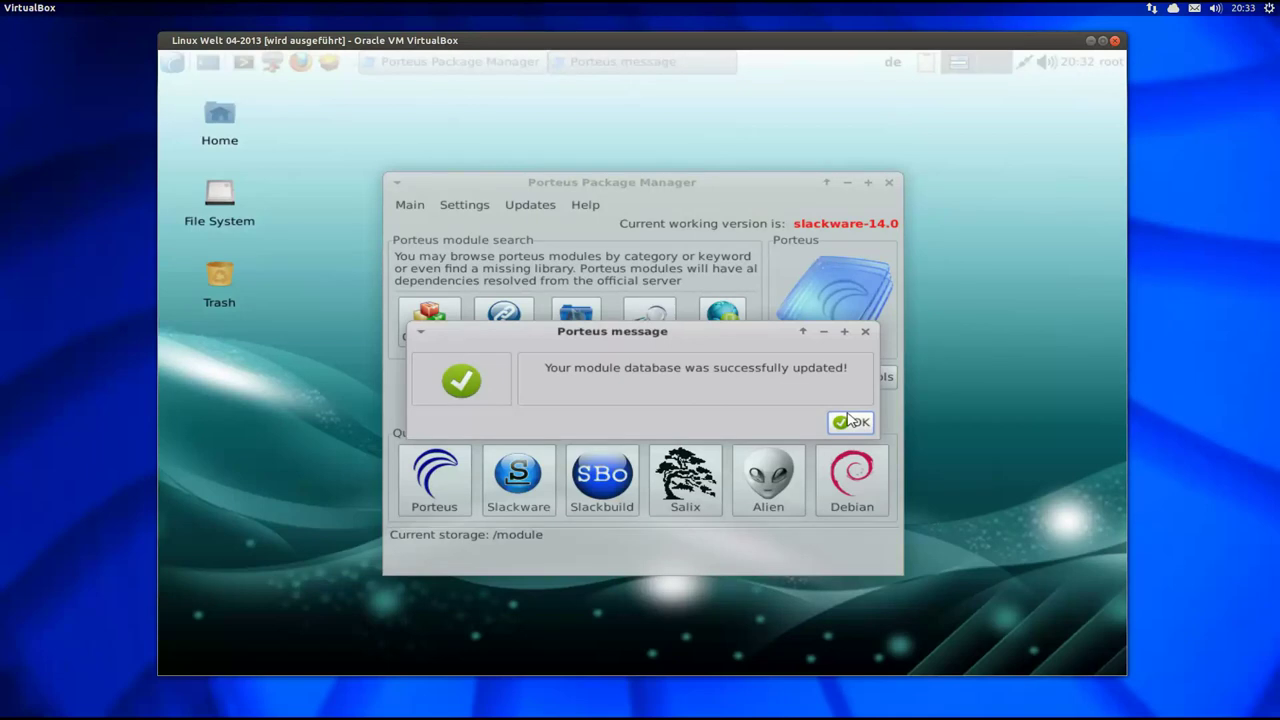
left_click(851, 422)
left_click_drag(627, 185, 623, 147)
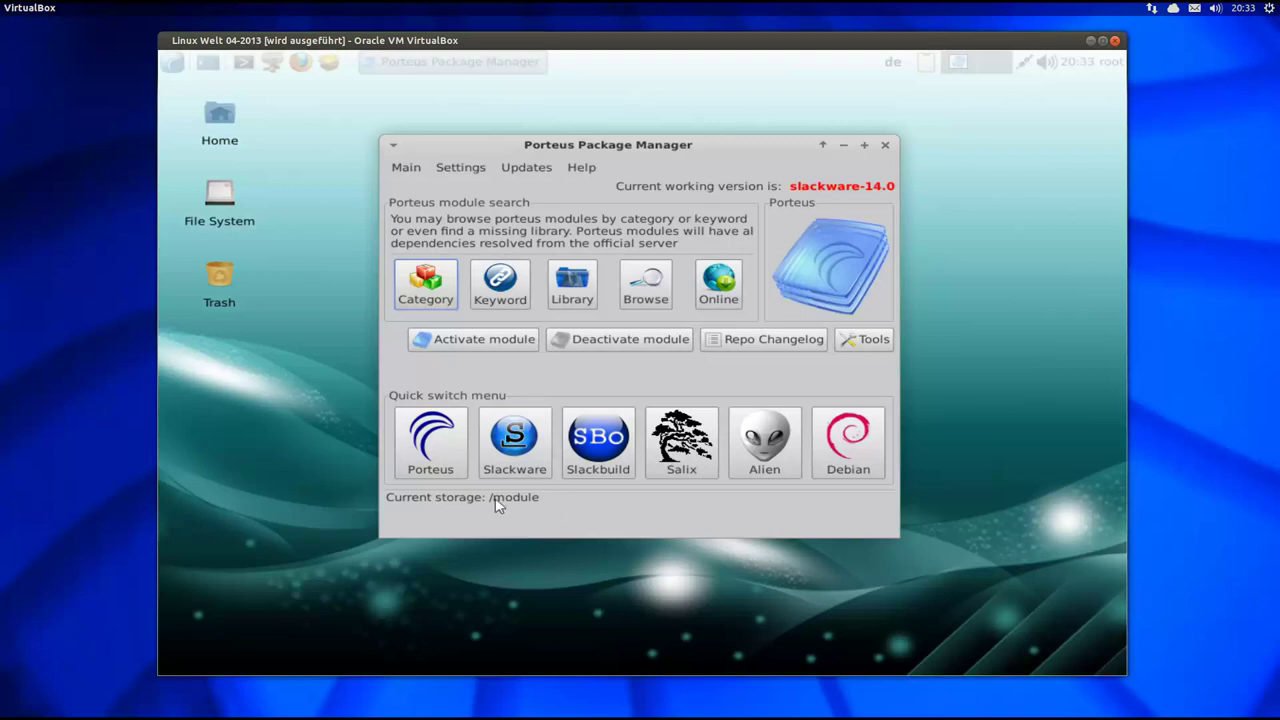
- Start a Slackware package search, download the required Slackware database files and create a module from them
left_click(526, 452)
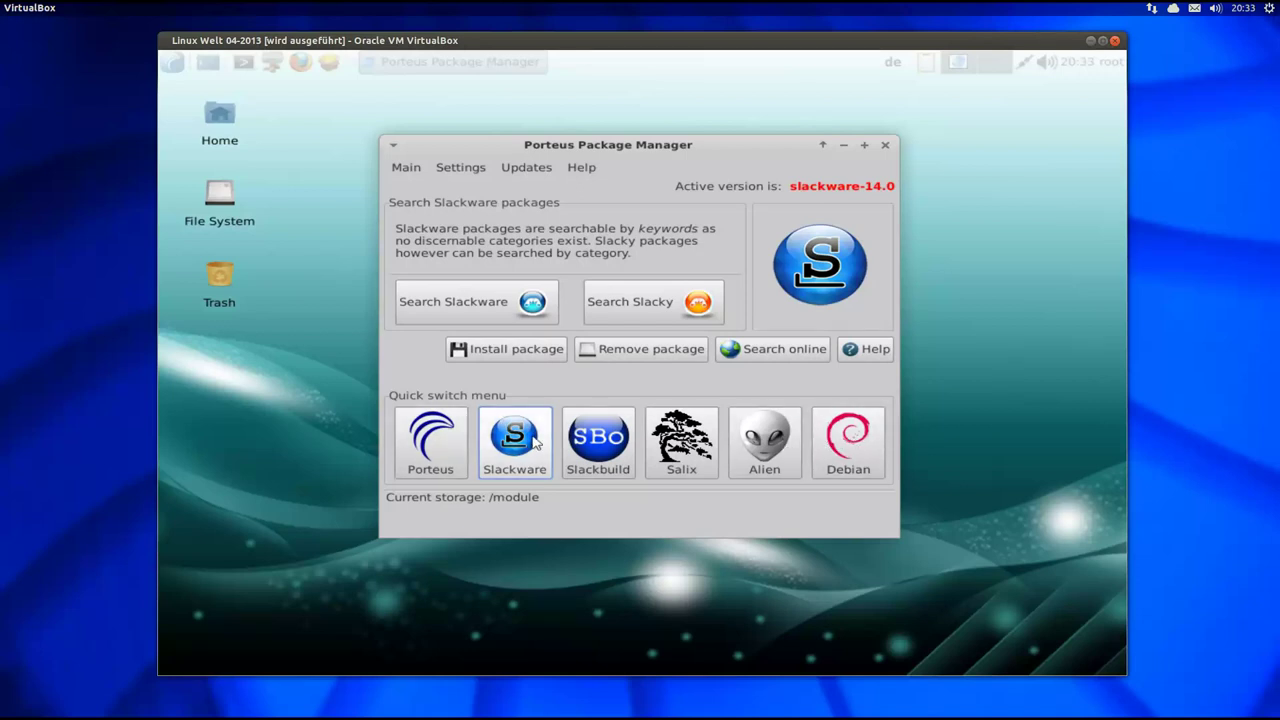
left_click(516, 299)
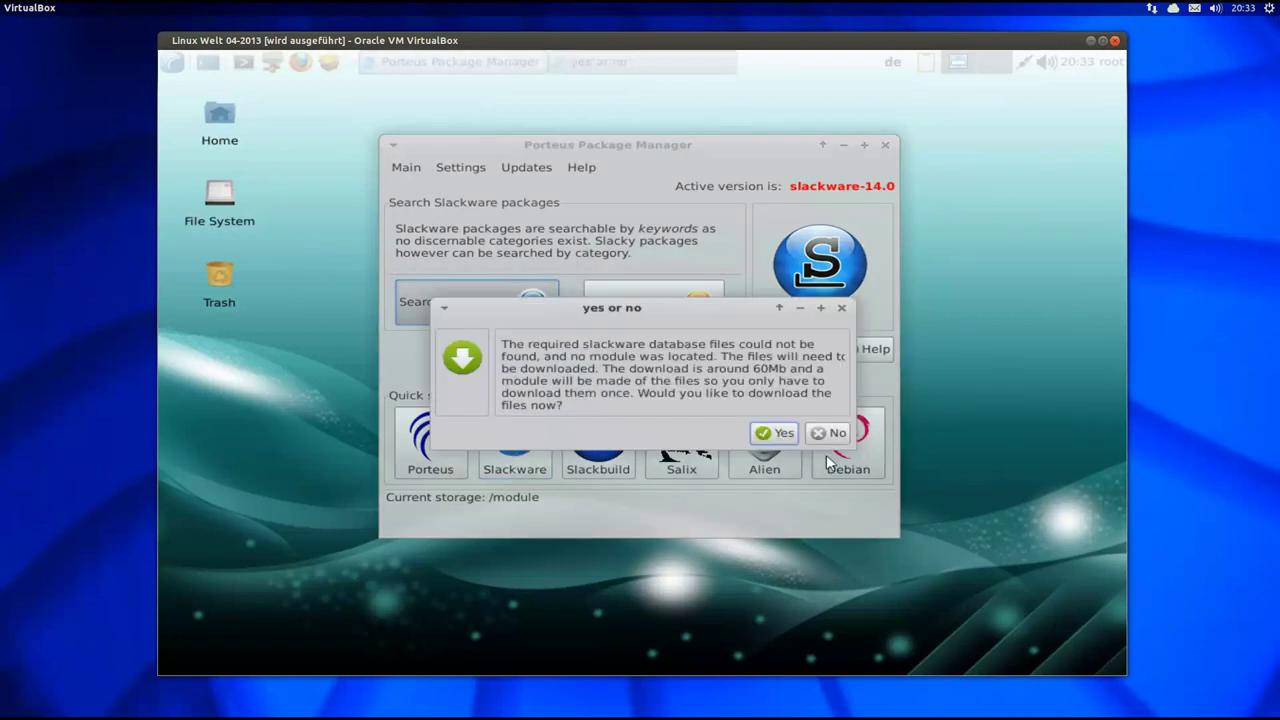
left_click(767, 437)
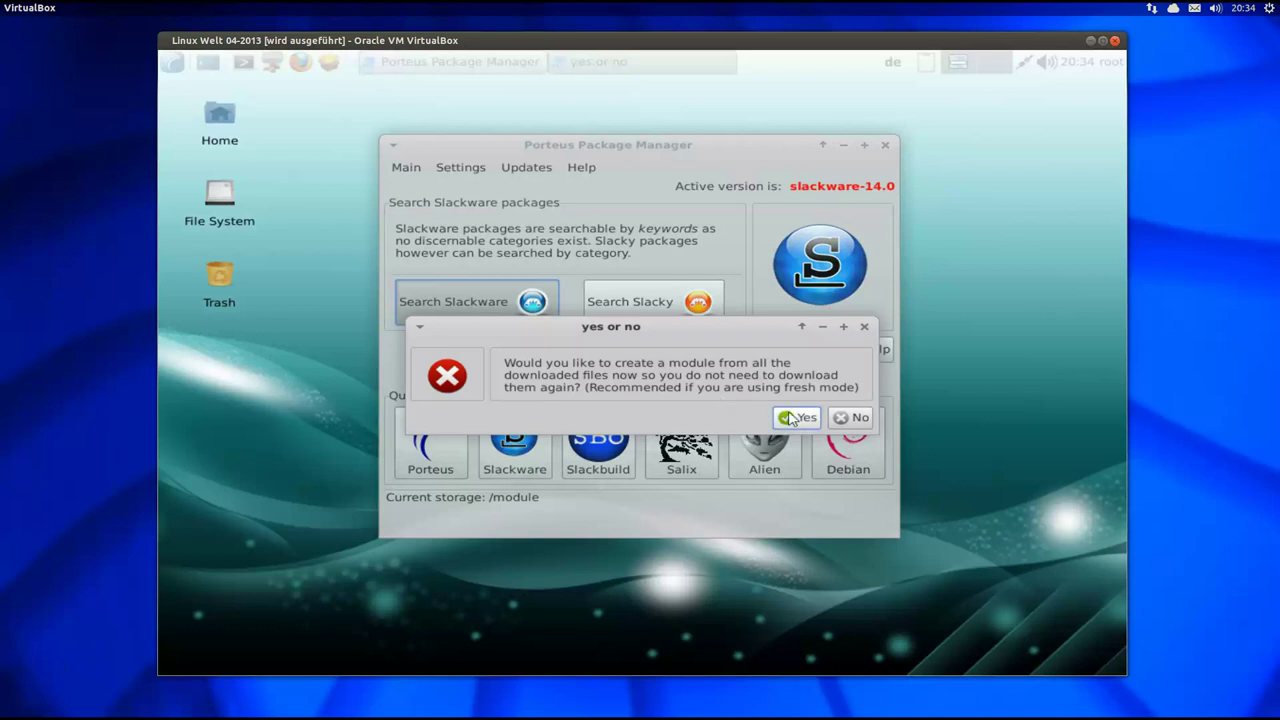
left_click(790, 417)
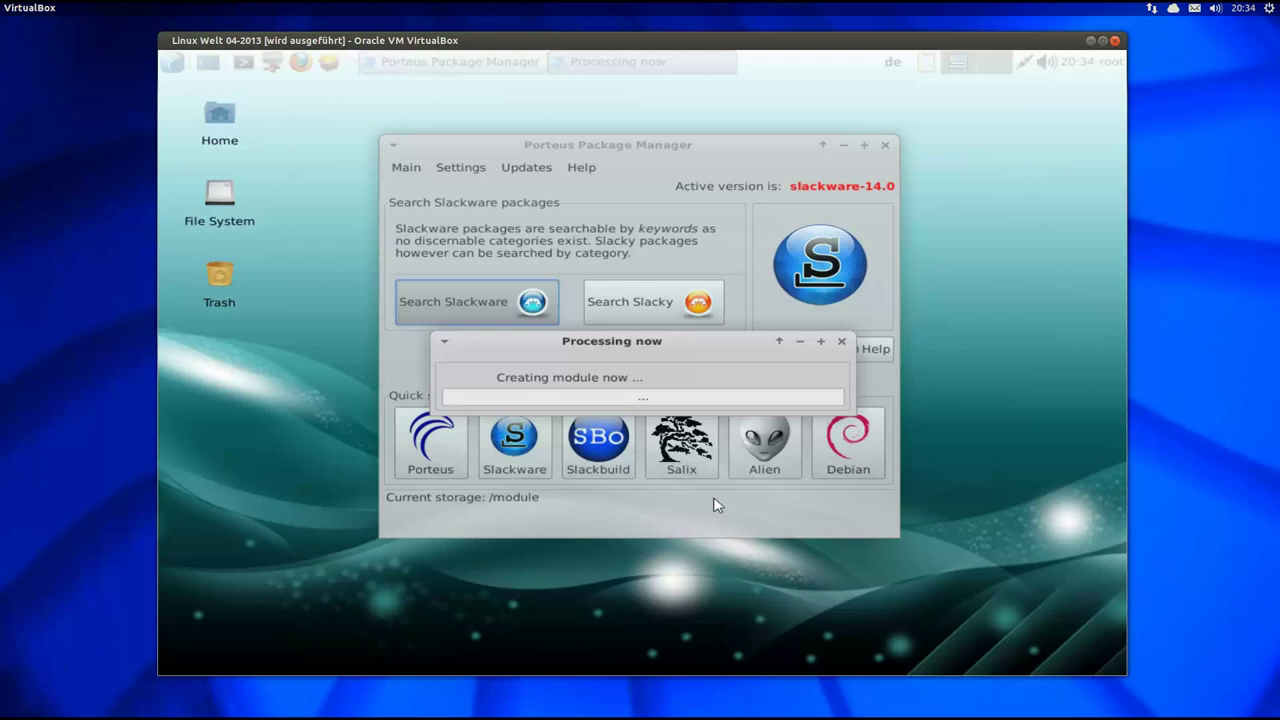
- Open the file manager and browse to the module folder in the file system root
double_click(220, 140)
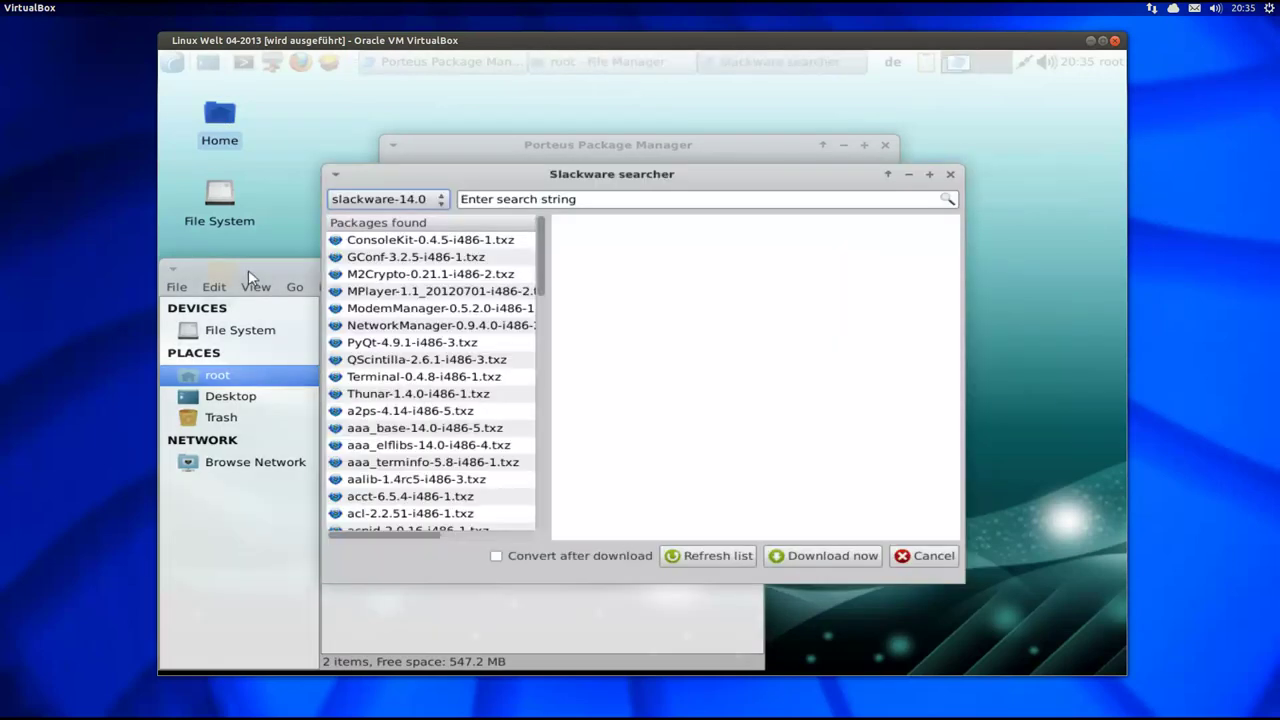
left_click(252, 277)
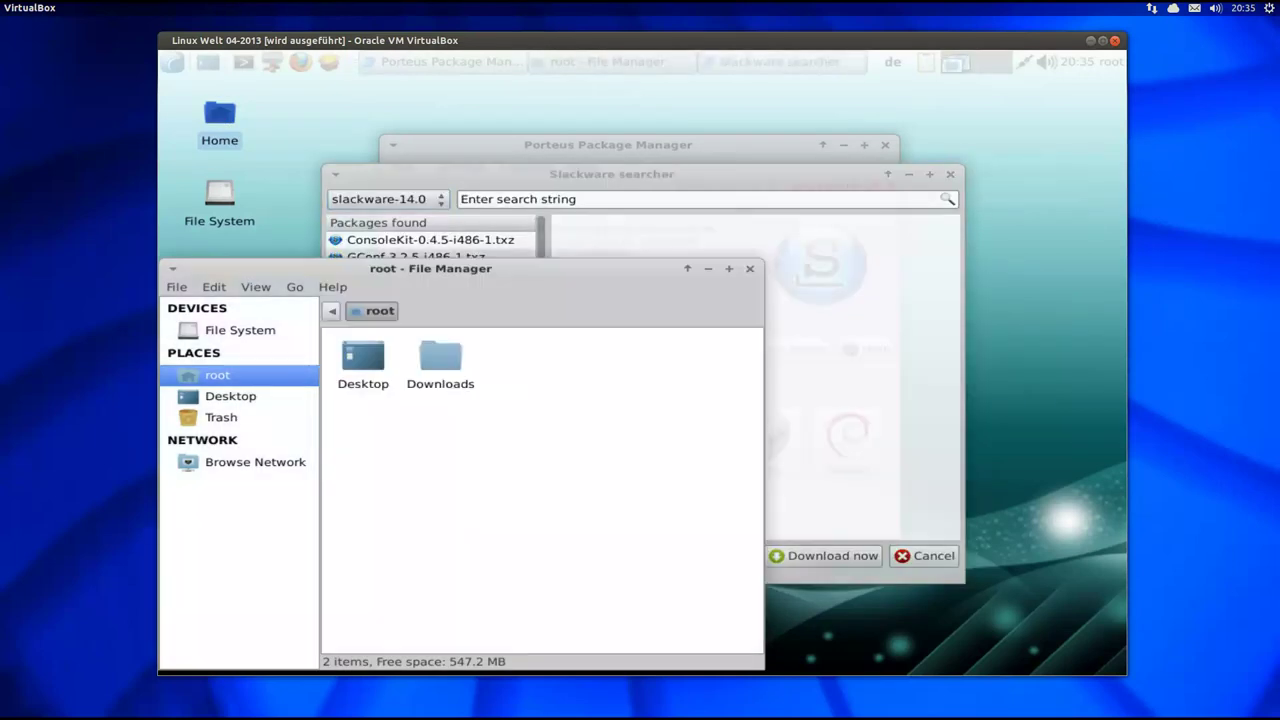
left_click_drag(252, 277, 284, 265)
left_click(284, 319)
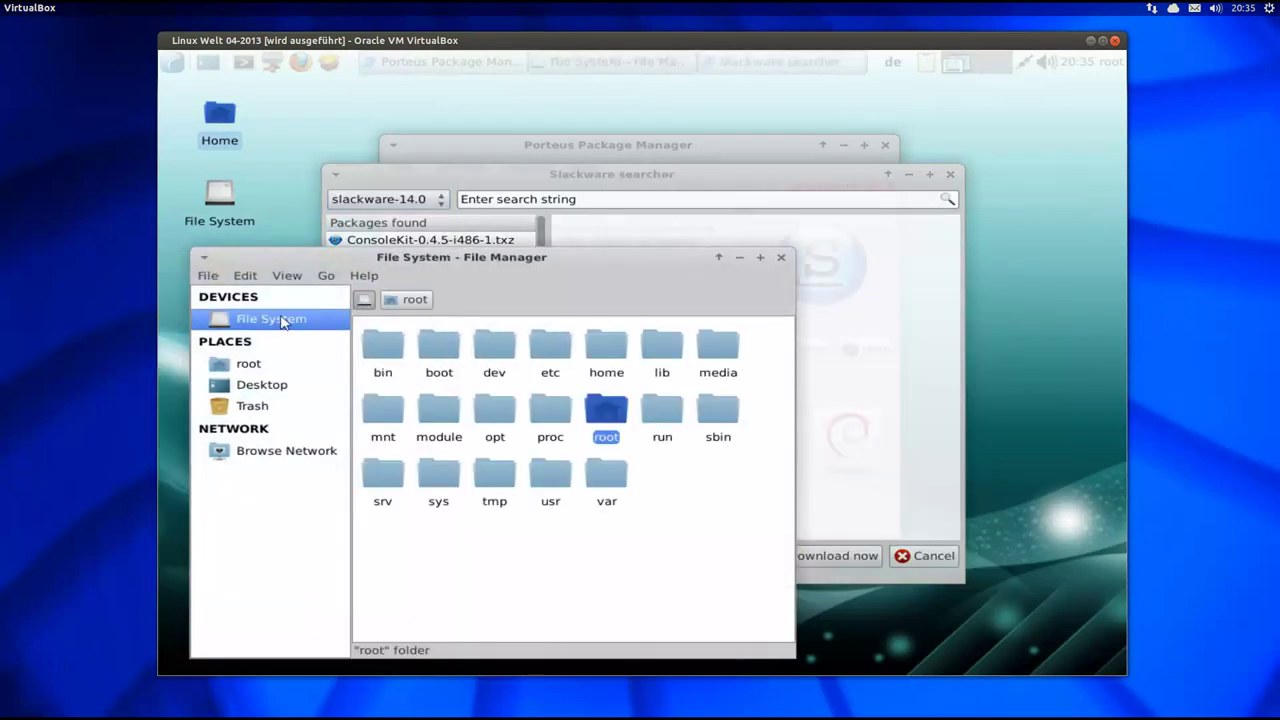
left_click(563, 606)
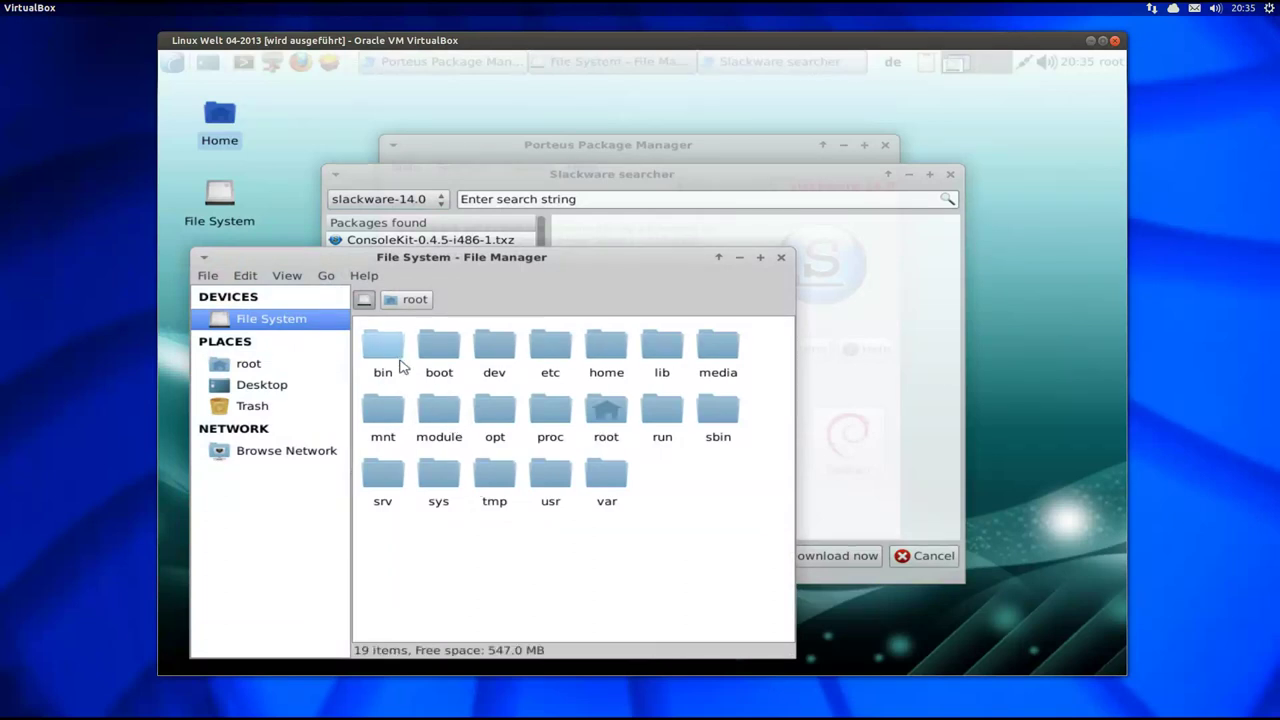
left_click(444, 425)
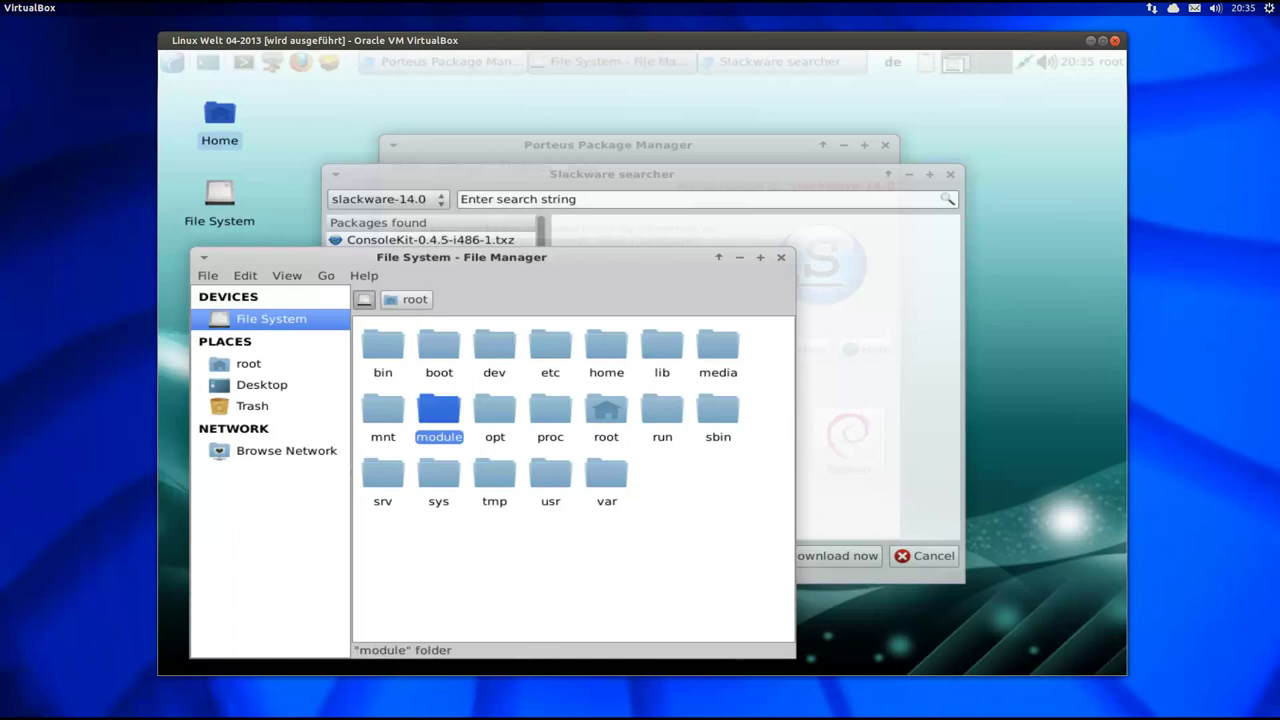
double_click(440, 420)
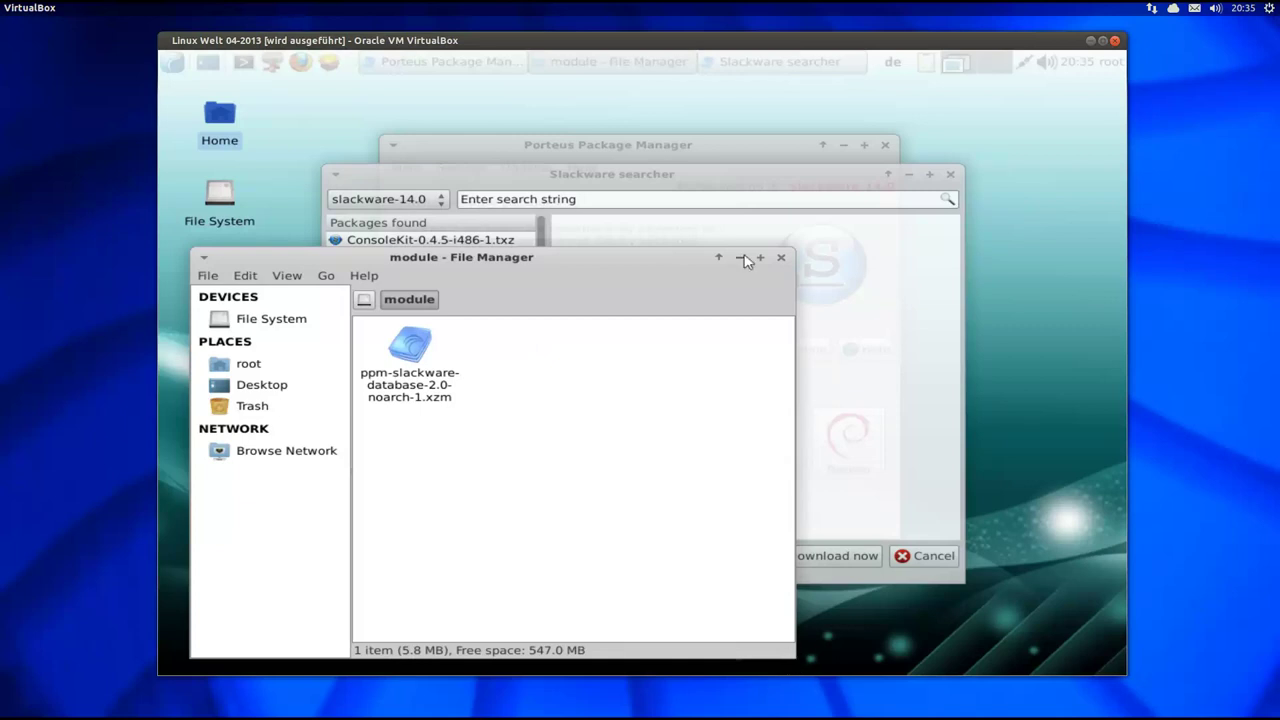
- Search the slackware-14.0 packages for htop in the Slackware searcher
left_click(632, 177)
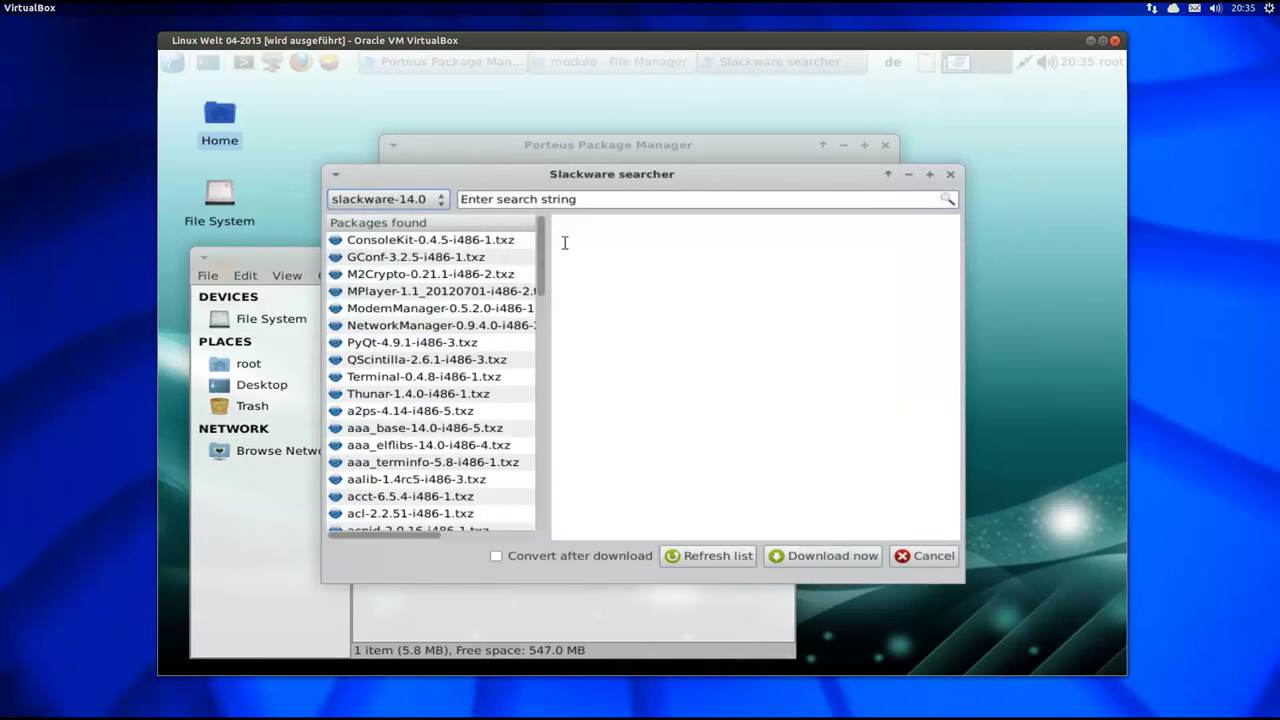
left_click(597, 200)
key("BackSpace")
key("BackSpace")
key("BackSpace")
key("BackSpace")
key("BackSpace")
key("BackSpace")
key("BackSpace")
key("BackSpace")
key("BackSpace")
key("BackSpace")
key("BackSpace")
key("BackSpace")
key("BackSpace")
key("BackSpace")
key("BackSpace")
key("BackSpace")
key("BackSpace")
key("BackSpace")
key("BackSpace")
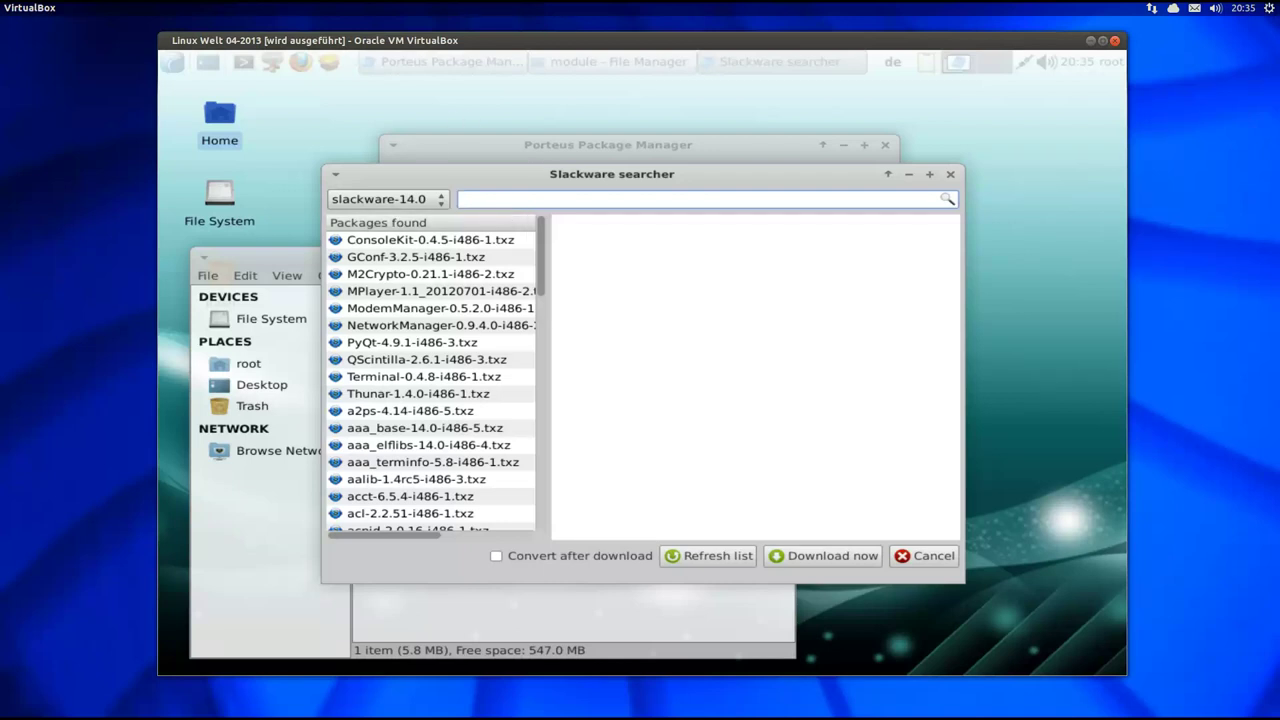
type("htop")
key("Return")
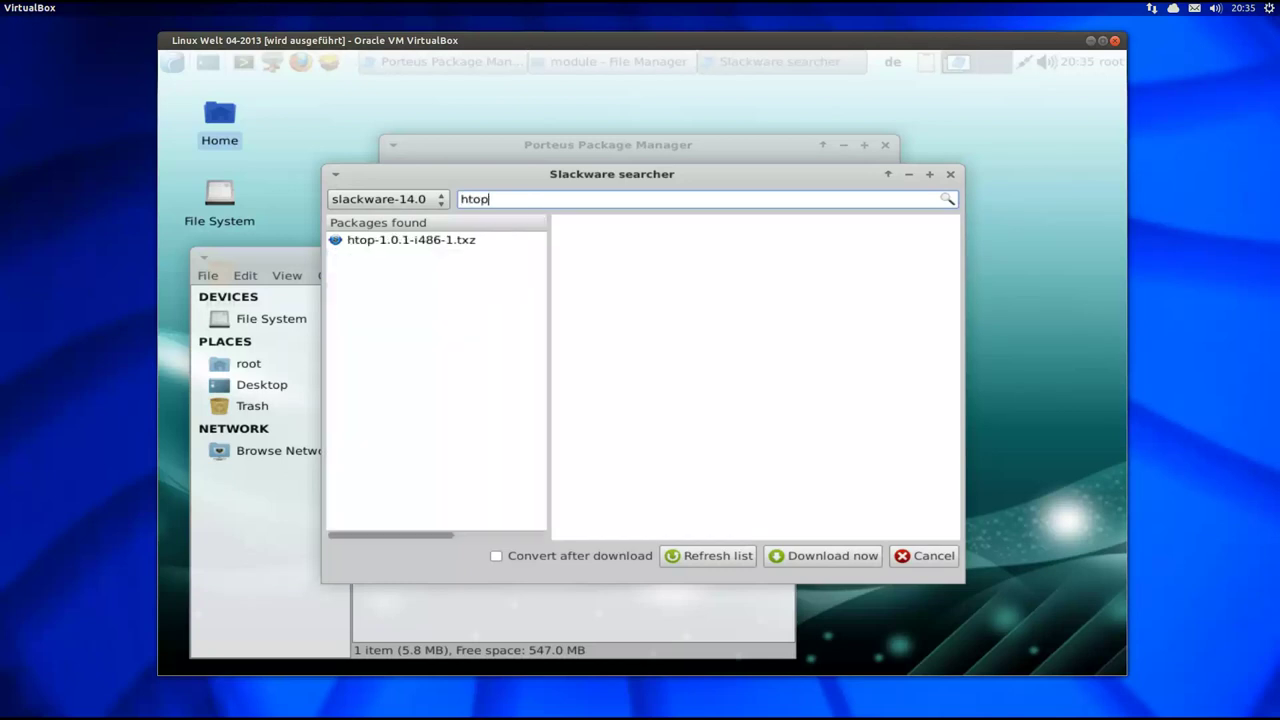
- Download htop-1.0.1-i486-1.txz with conversion after download enabled and assign it to the system category
left_click(390, 242)
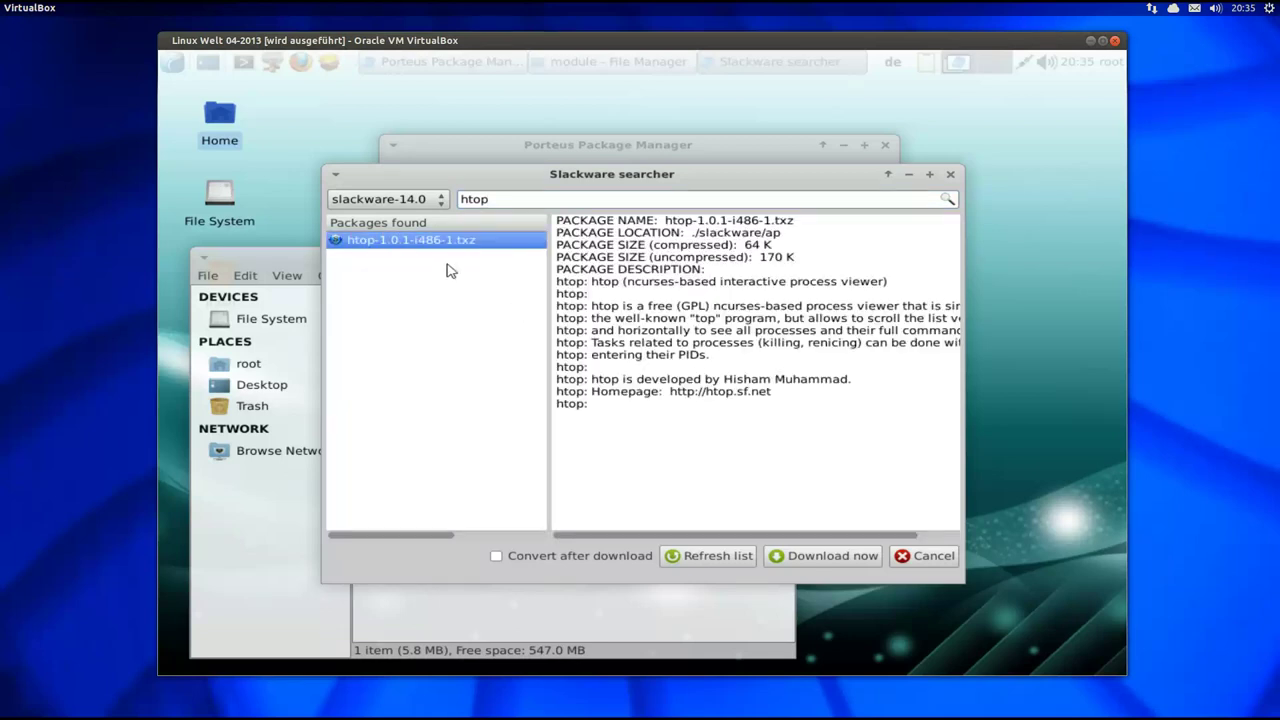
left_click(497, 558)
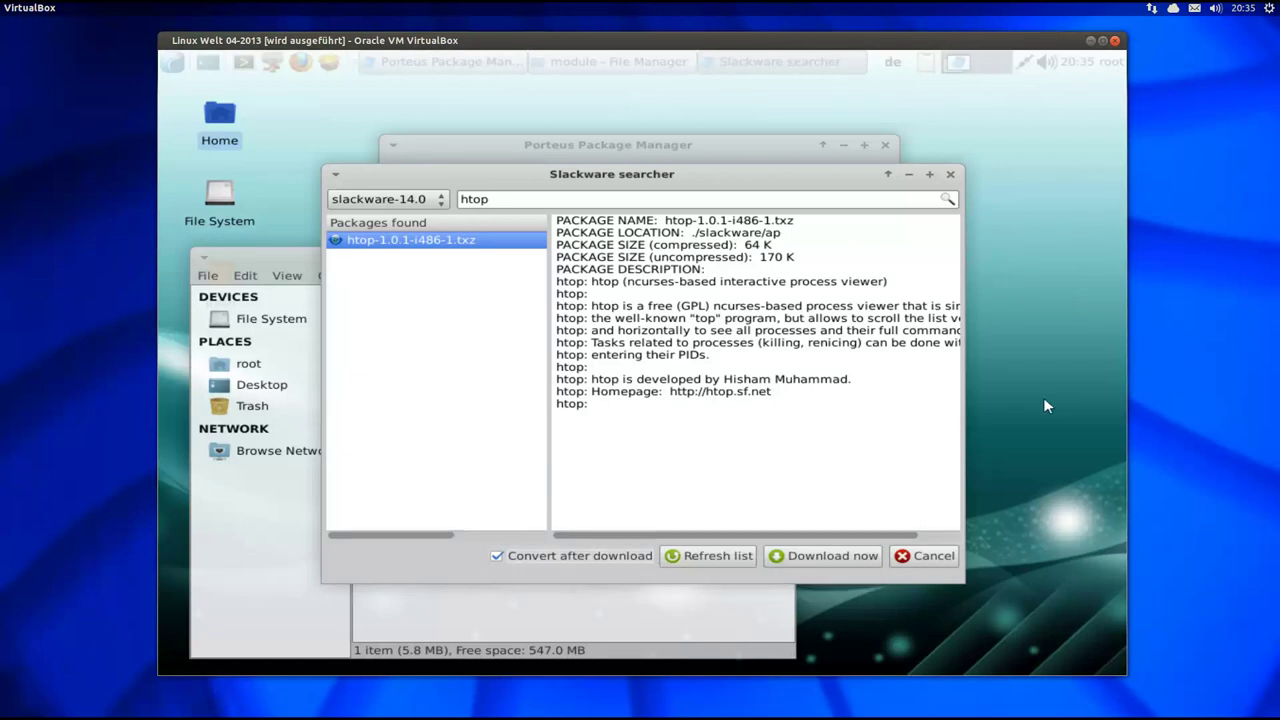
left_click(836, 561)
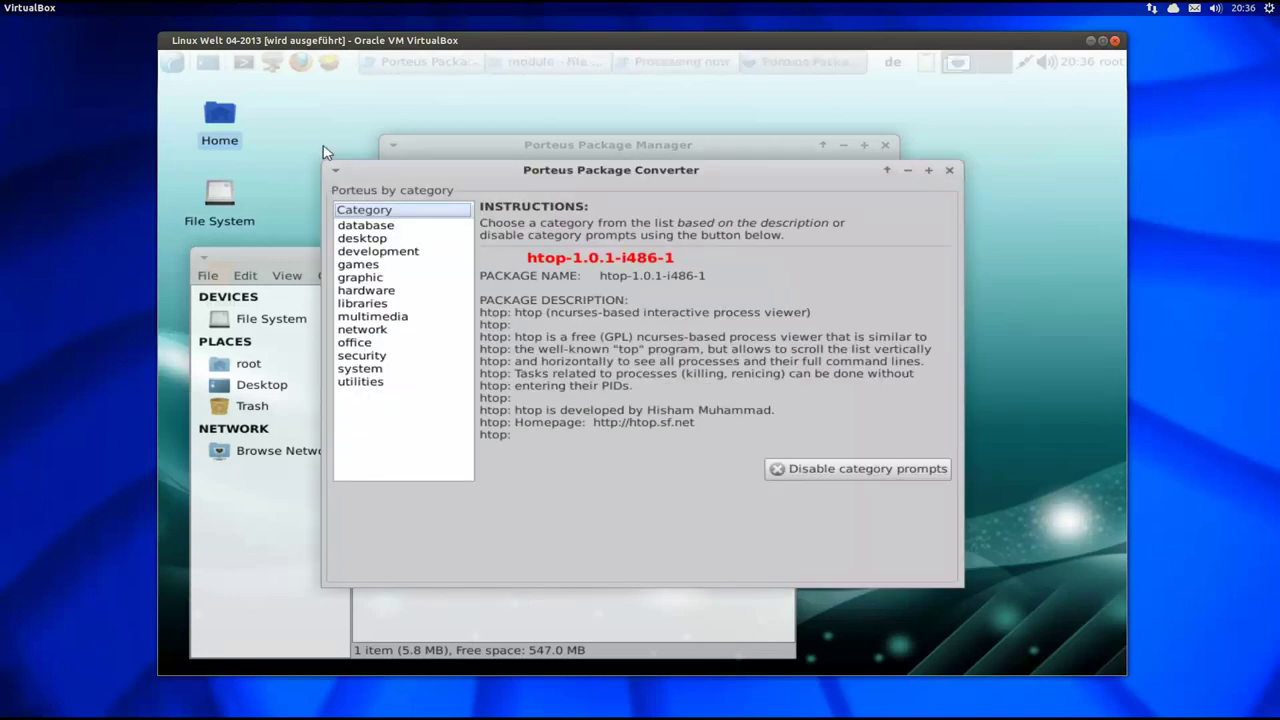
left_click(172, 62)
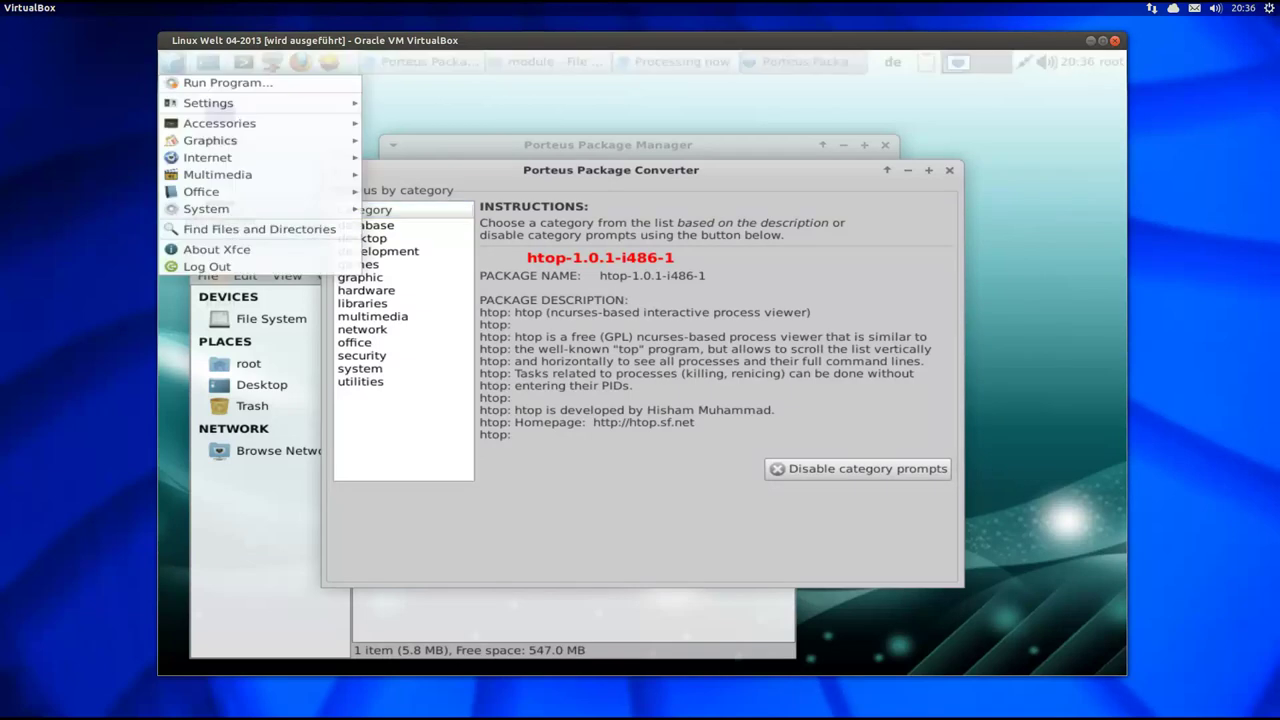
left_click(441, 158)
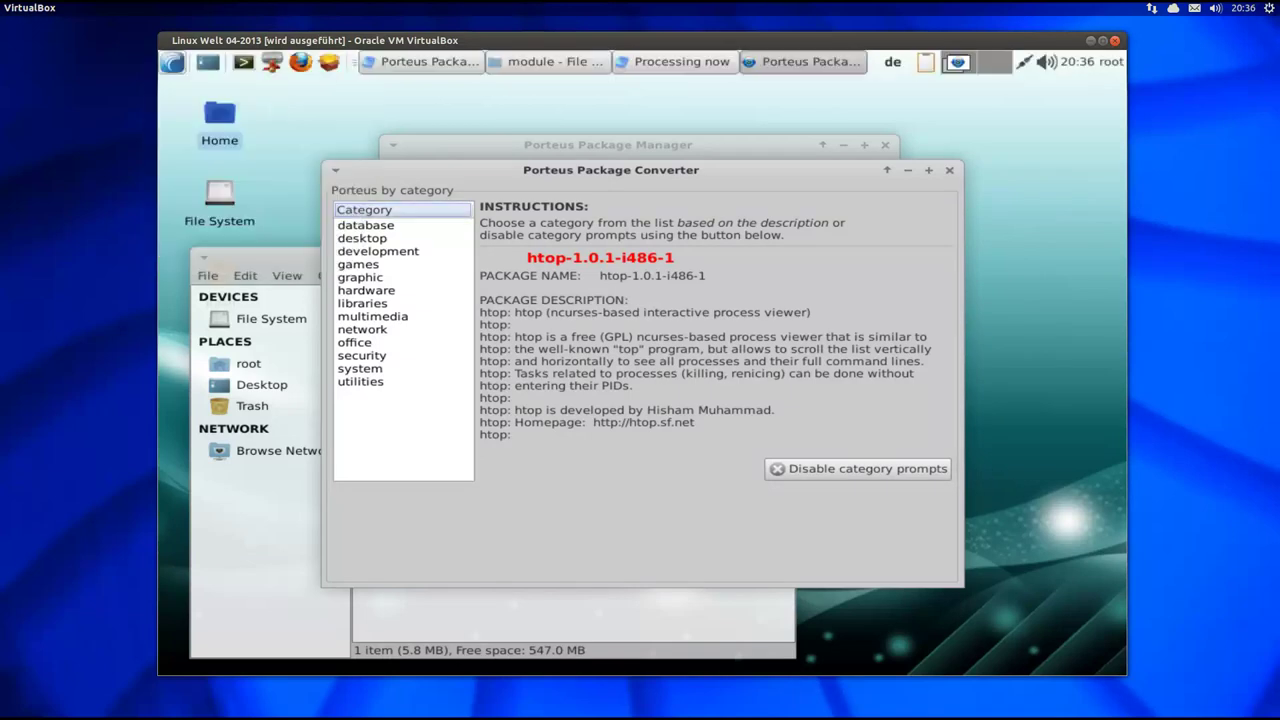
double_click(358, 370)
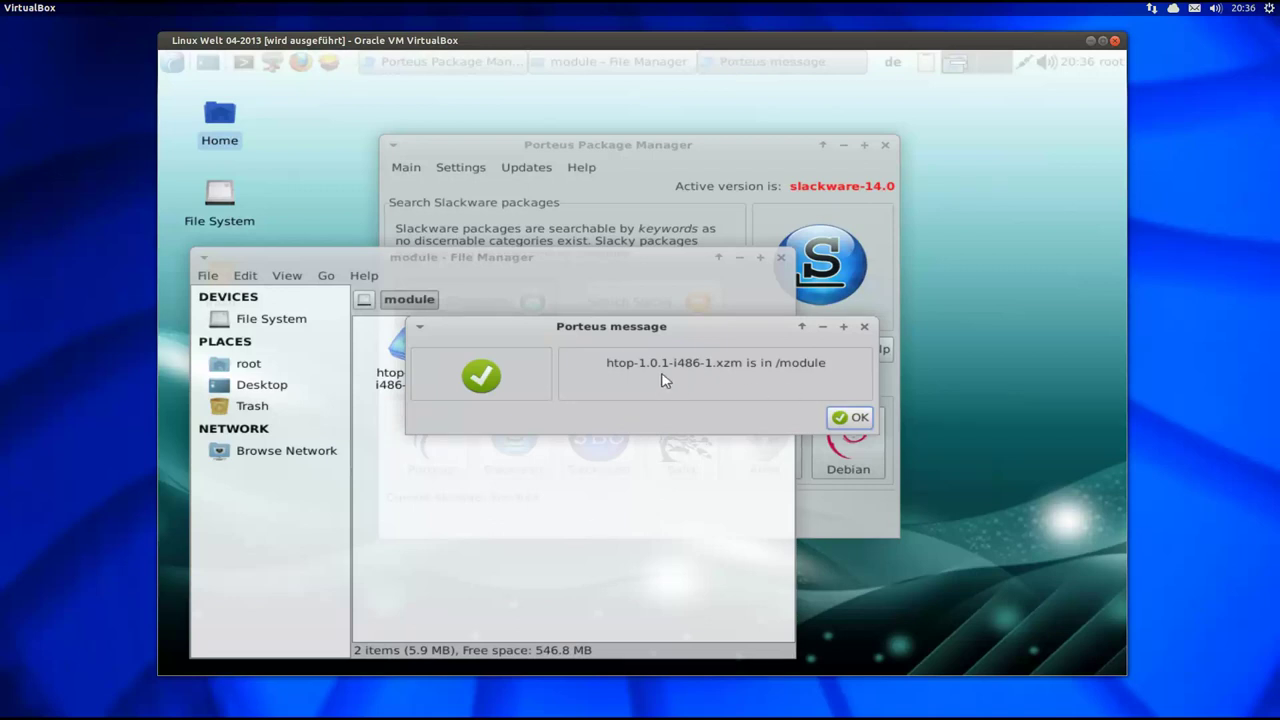
left_click(851, 417)
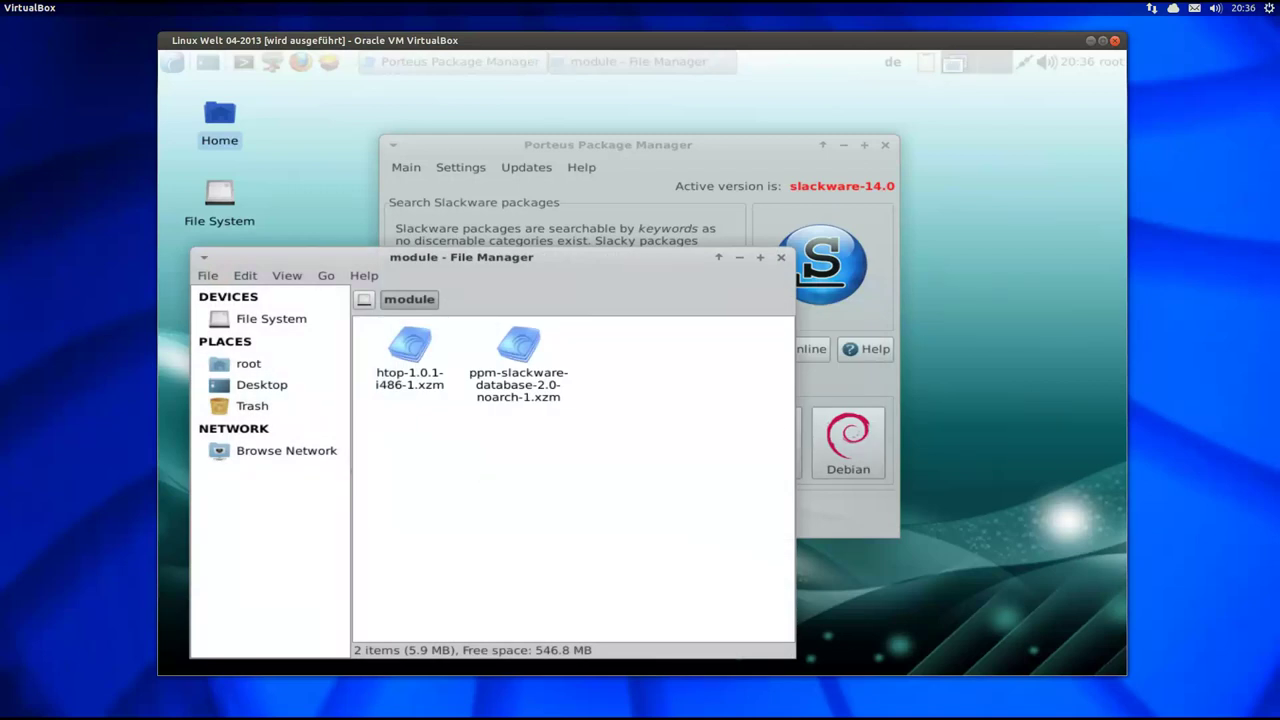
- Close the package manager and activate the htop-1.0.1-i486-1.xzm module from the module folder
left_click(893, 150)
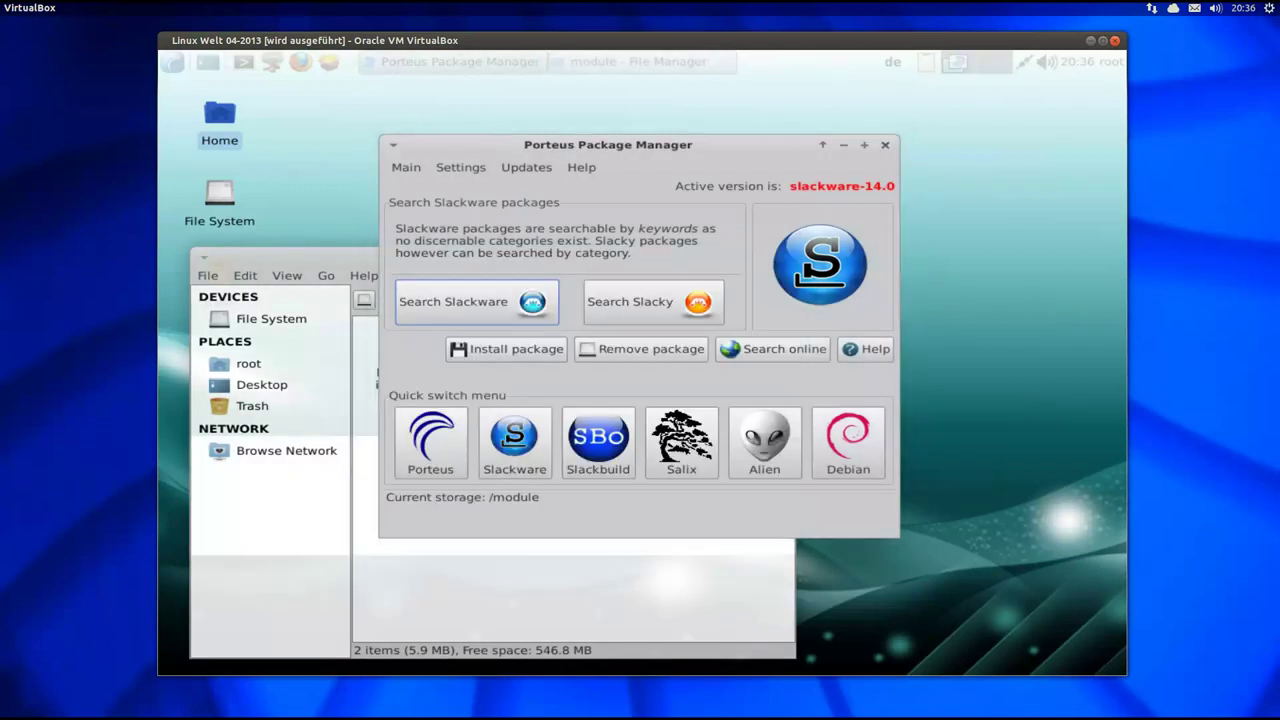
left_click(885, 145)
left_click_drag(613, 260, 798, 151)
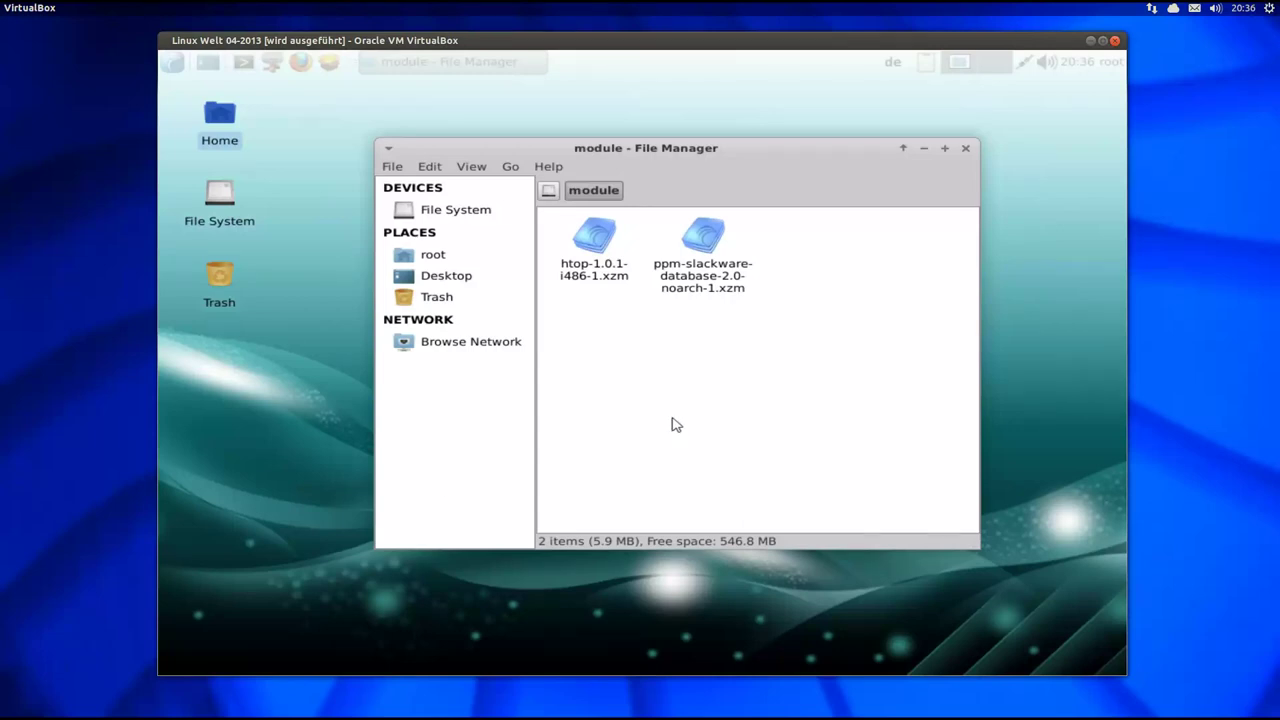
double_click(600, 258)
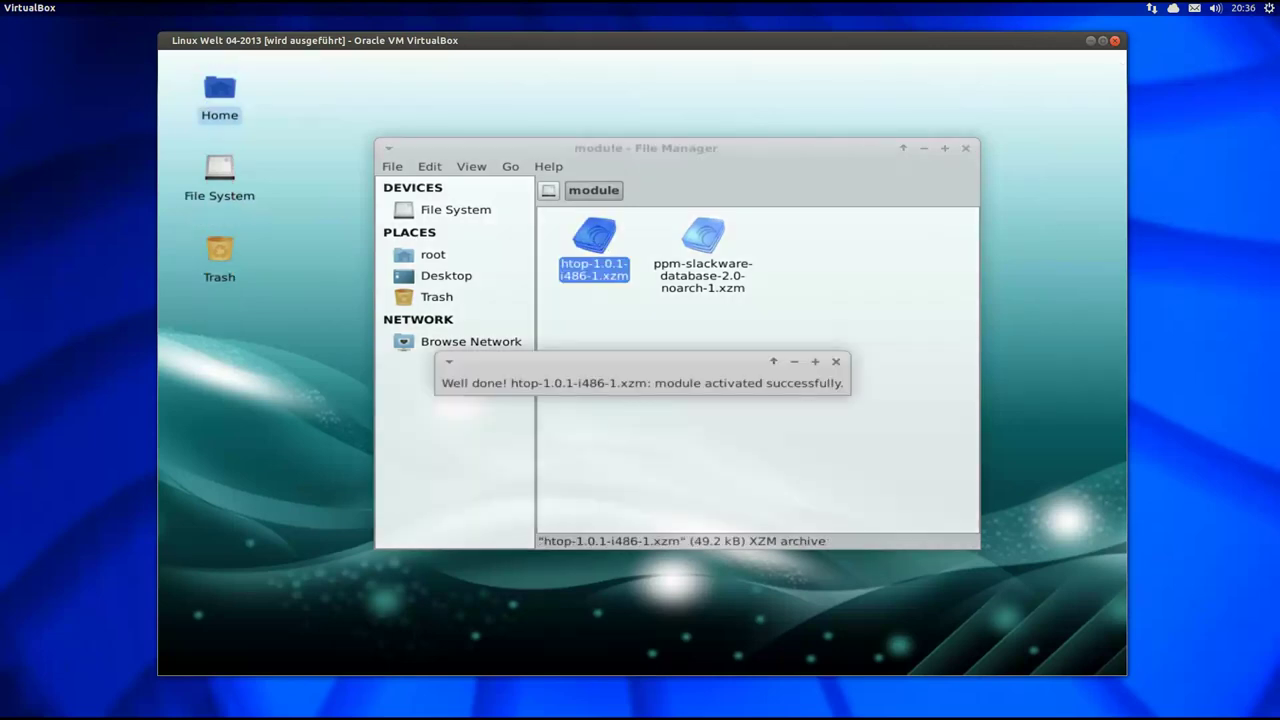
- Dismiss the module activation message, close the module folder window and launch Htop in a maximized terminal window
left_click(594, 390)
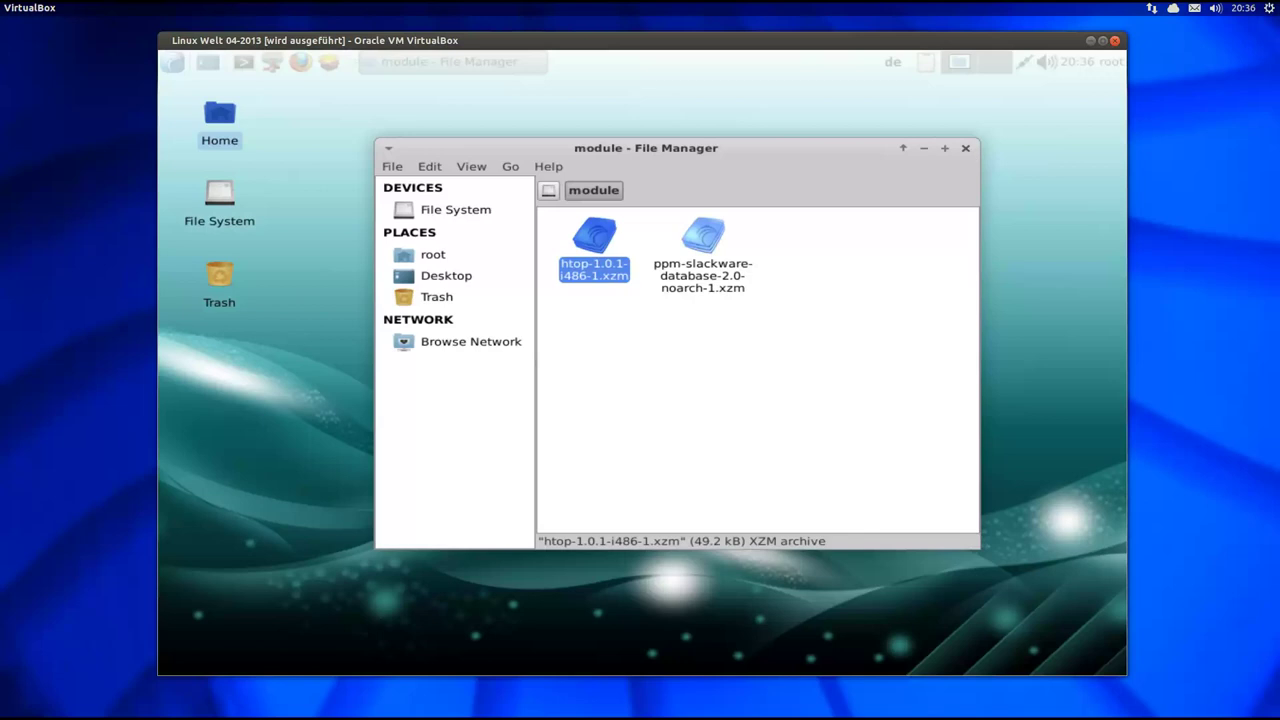
left_click(965, 151)
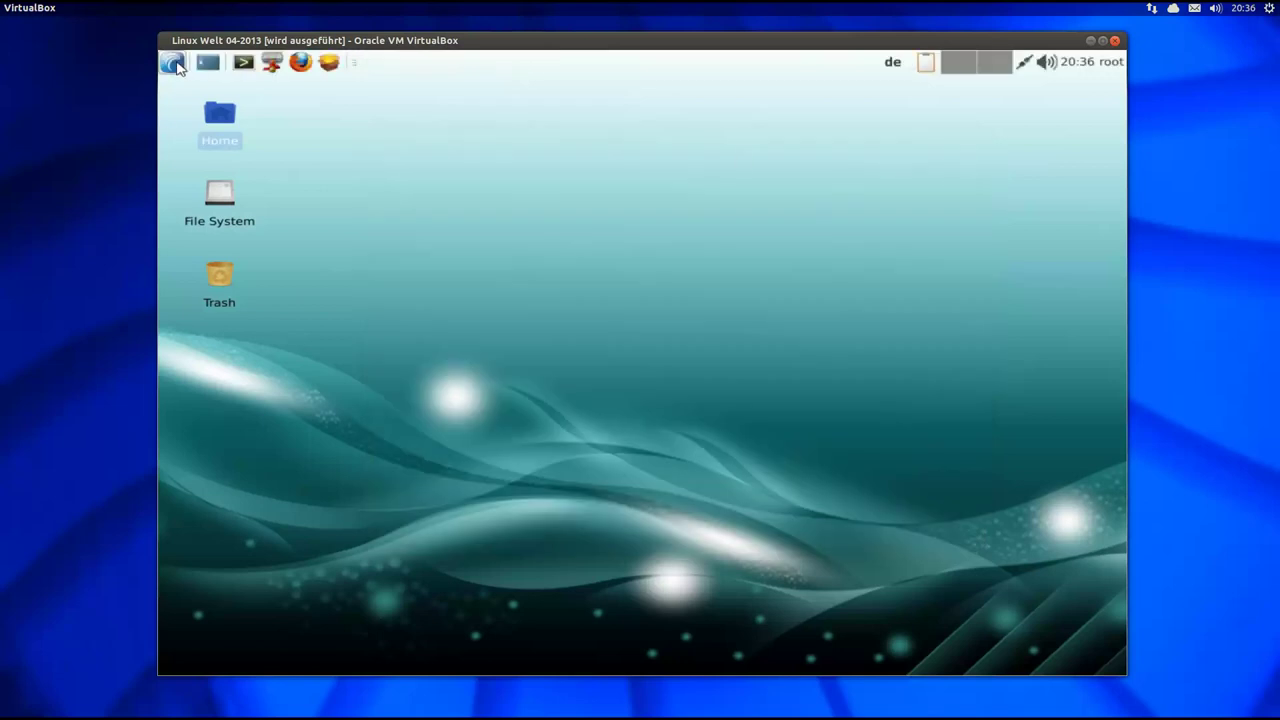
left_click(173, 62)
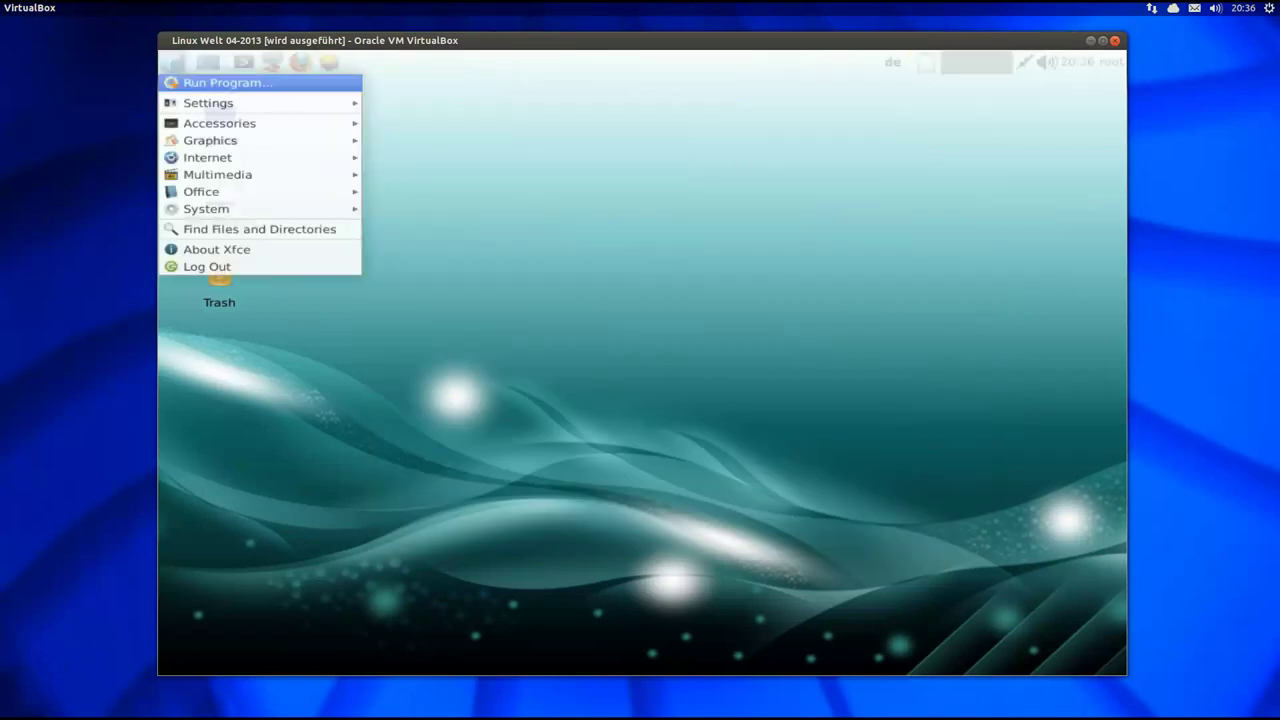
mouse_move(212, 208)
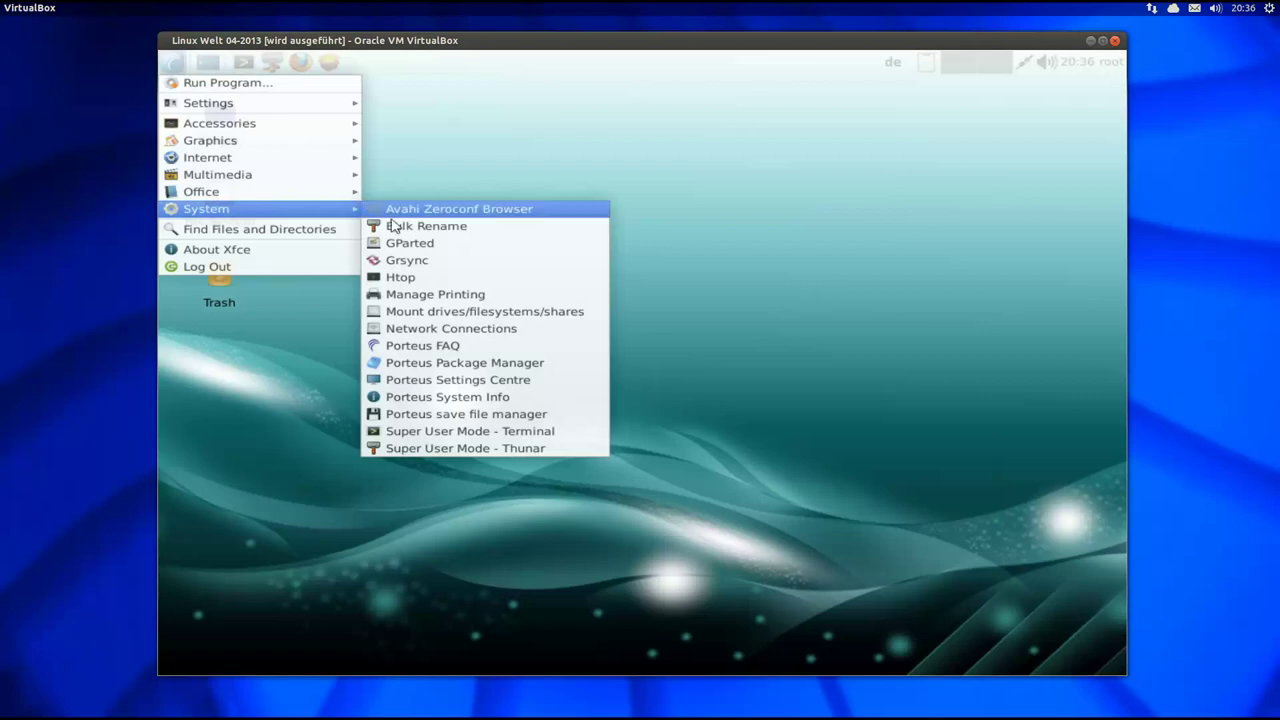
left_click(432, 285)
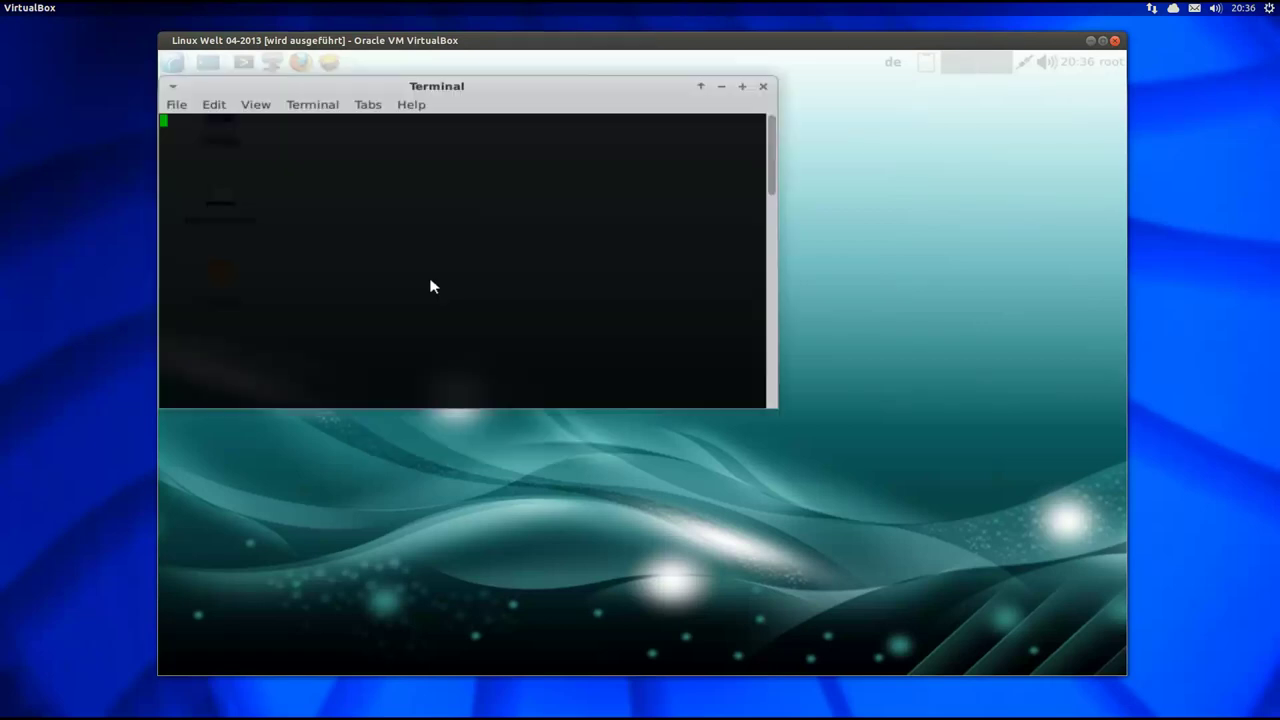
double_click(503, 90)
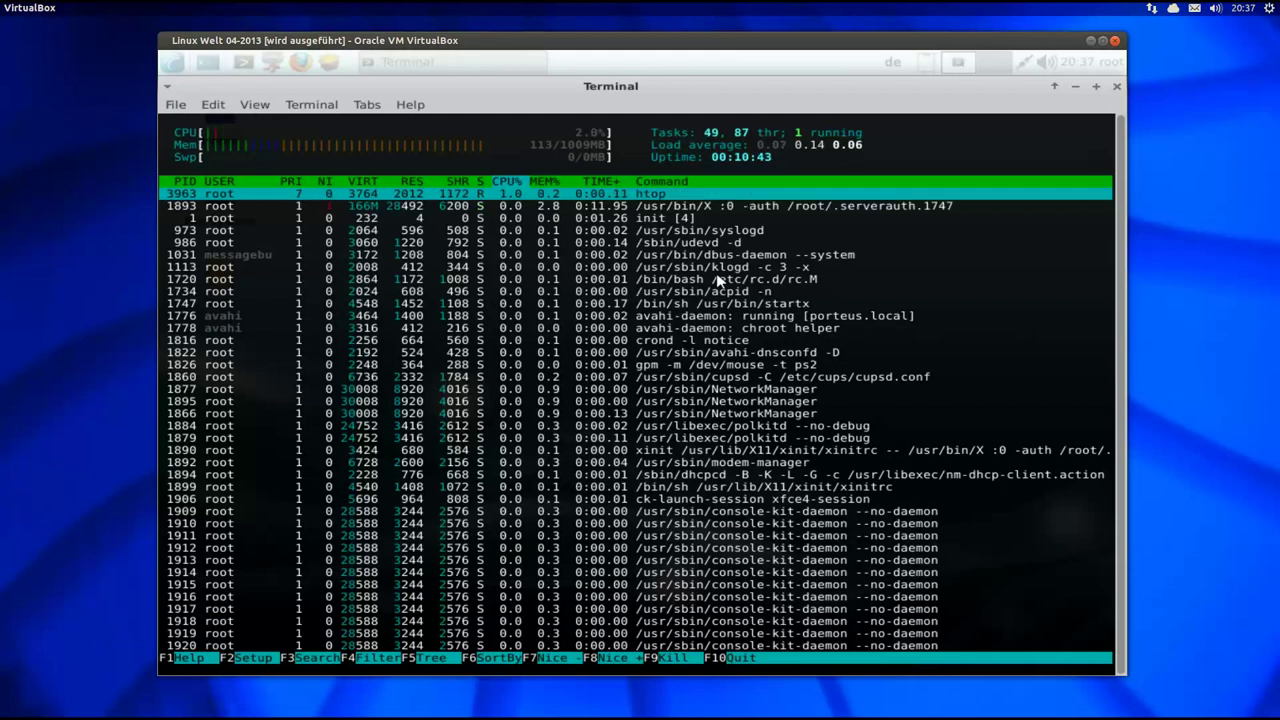
- Examine the running processes in Htop and close its terminal window
left_click(384, 204)
key("F7")
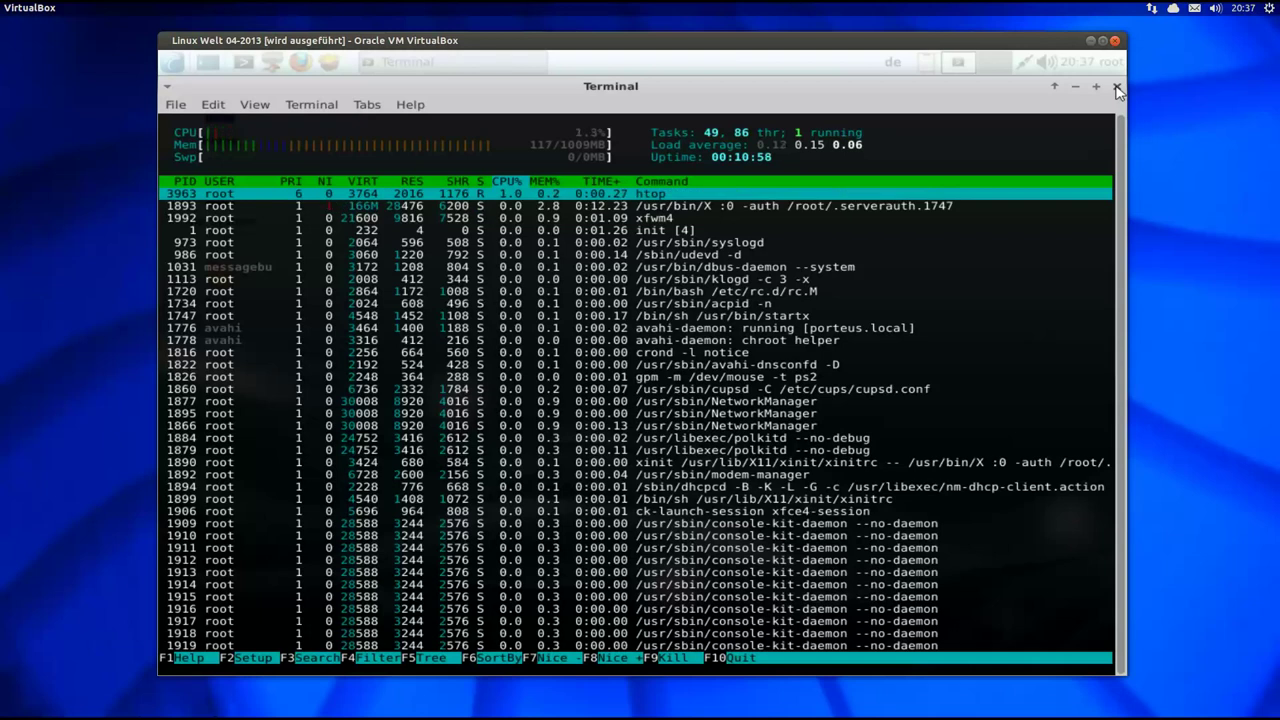
left_click(1117, 86)
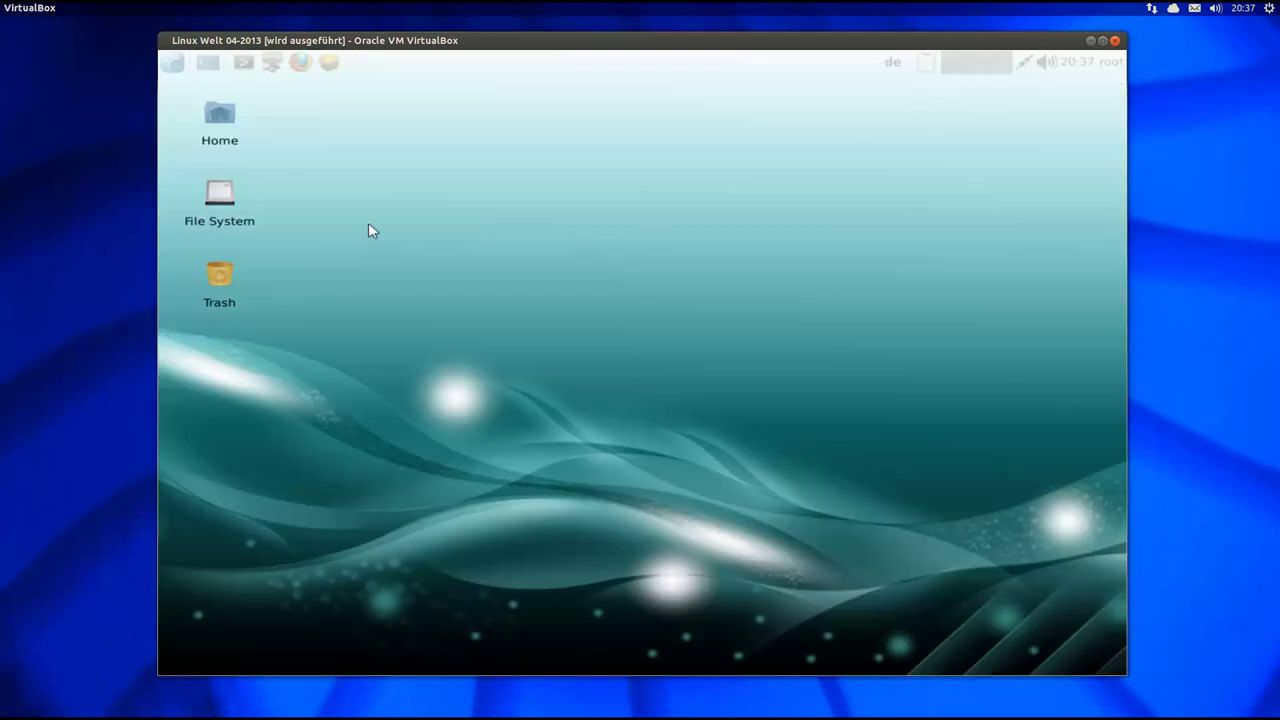
- Open the module folder in the file system root and deactivate the htop-1.0.1-i486-1.xzm module
left_click(218, 118)
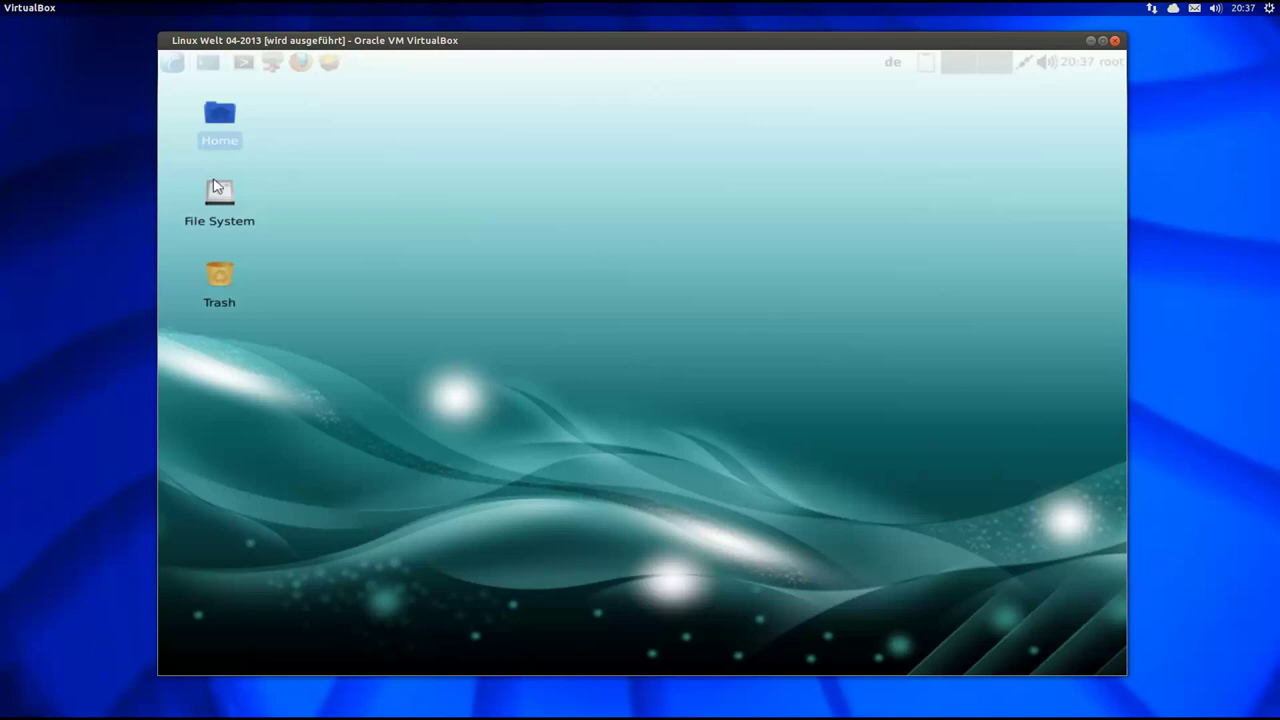
double_click(222, 194)
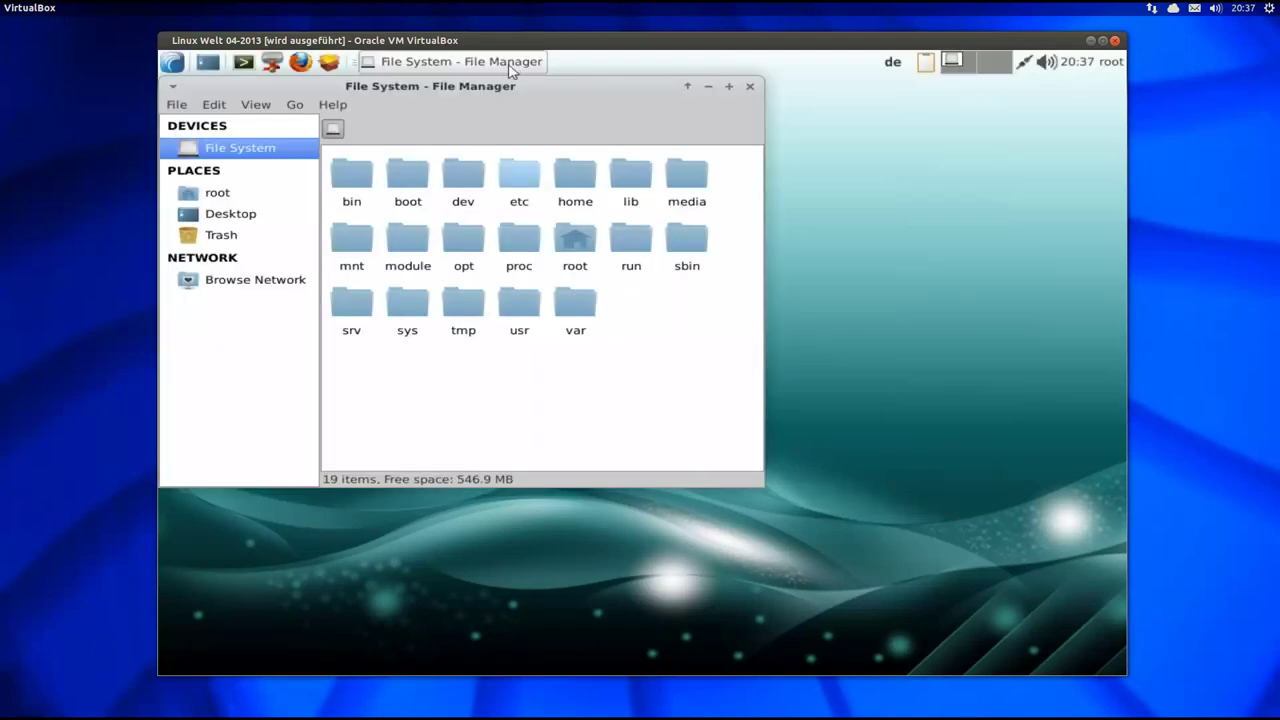
left_click_drag(505, 92, 701, 134)
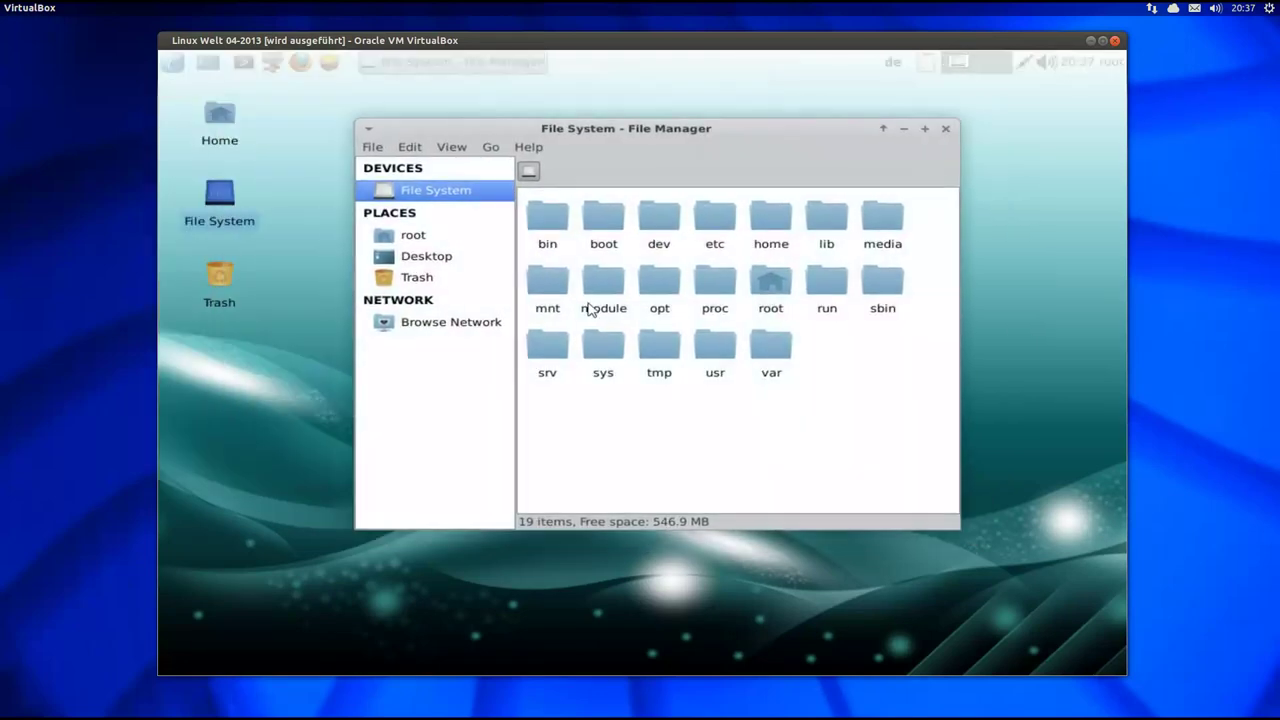
double_click(604, 285)
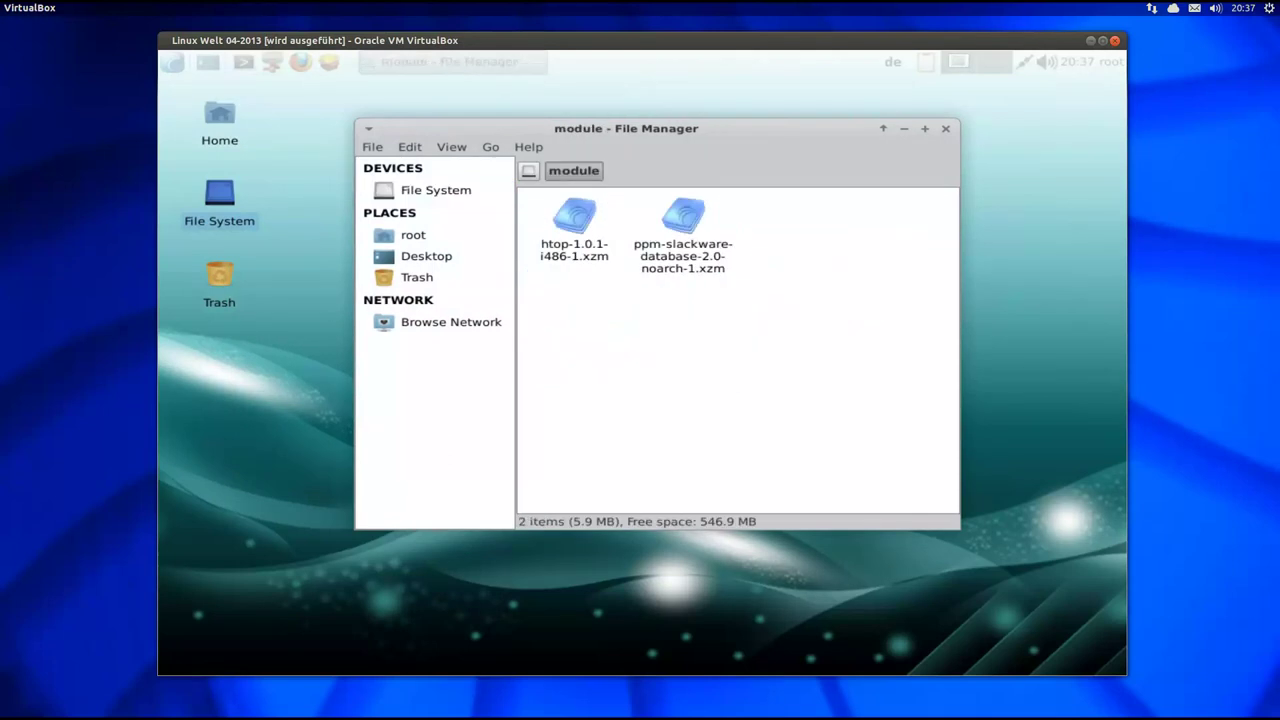
double_click(574, 222)
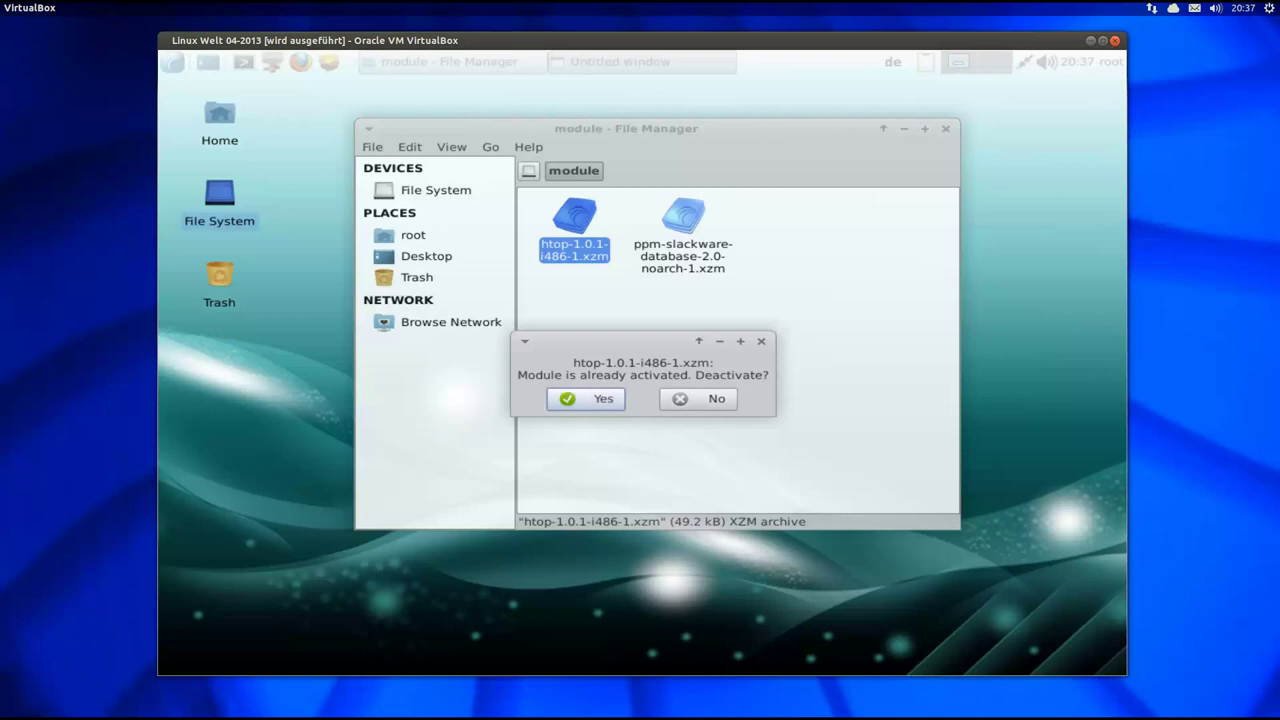
left_click(589, 399)
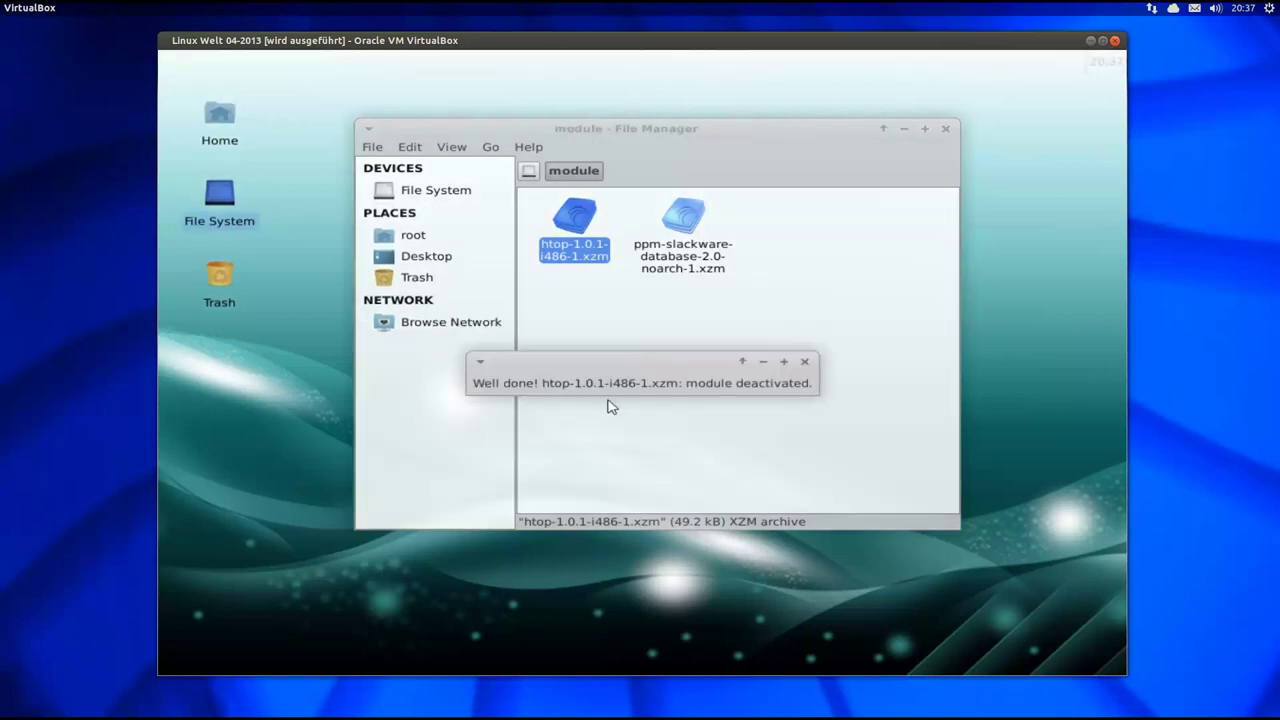
left_click(597, 381)
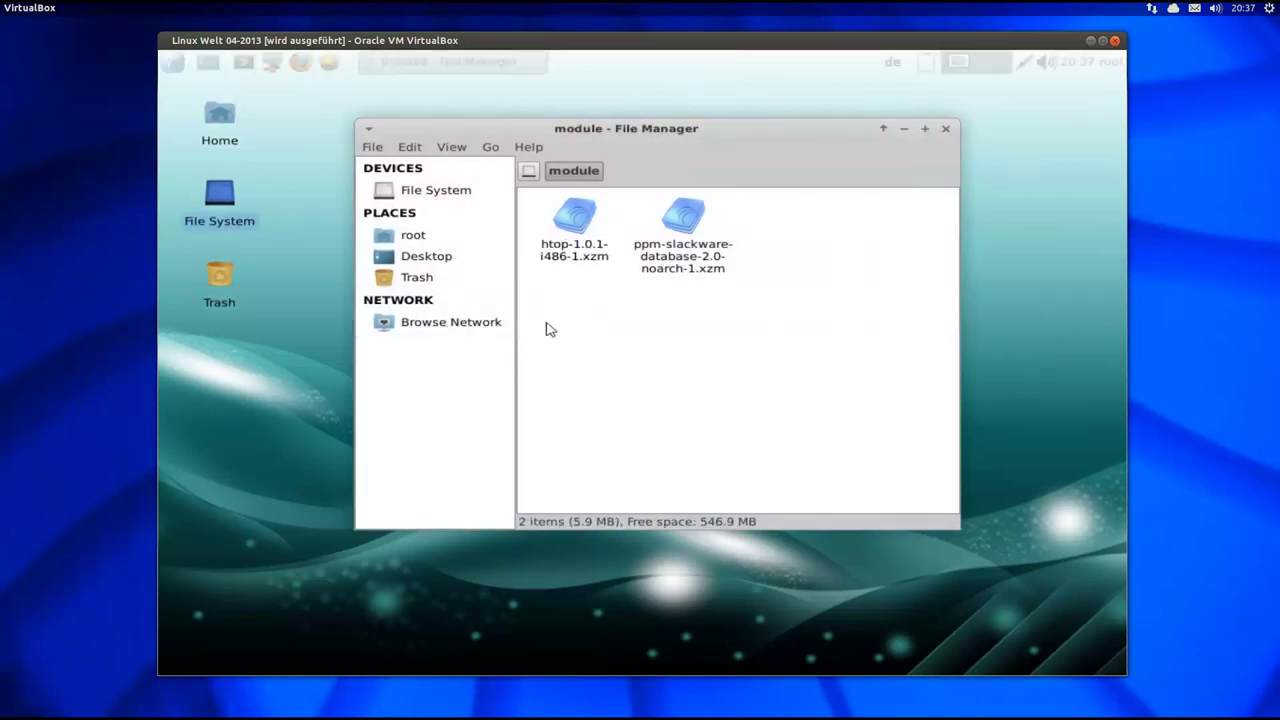
- Check the System applications list for an Htop entry with the module deactivated
left_click(171, 62)
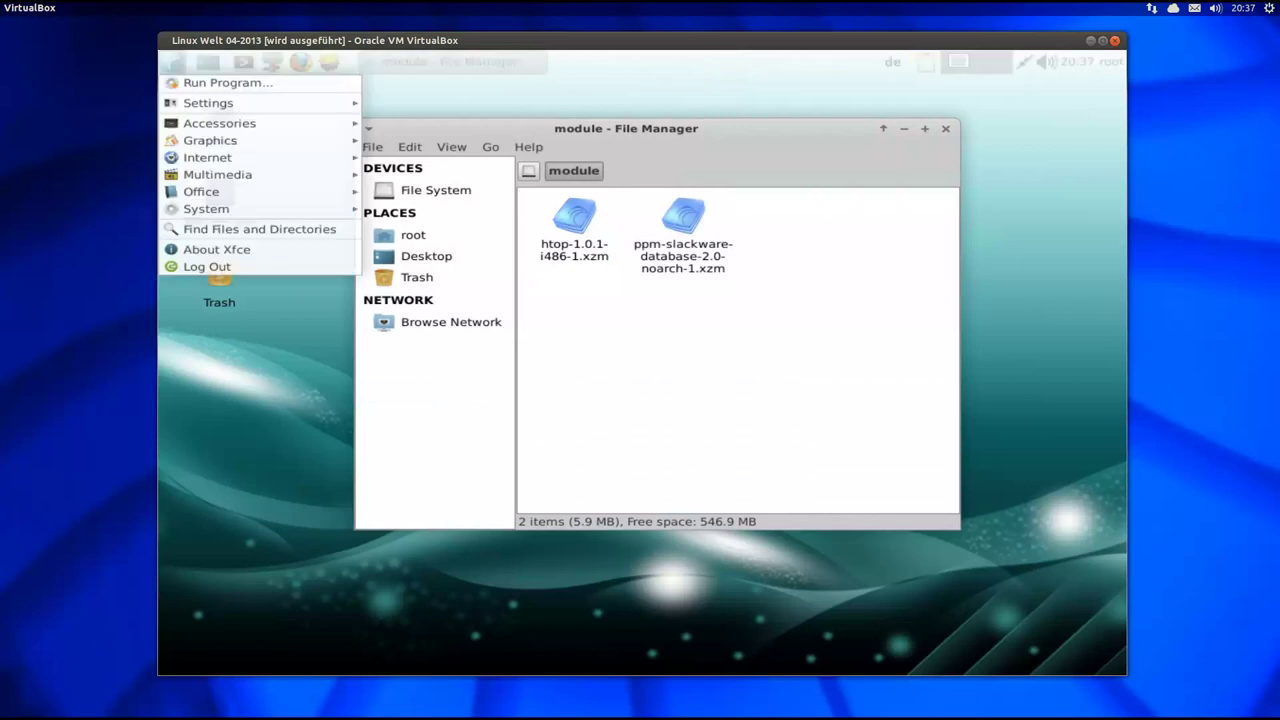
mouse_move(214, 209)
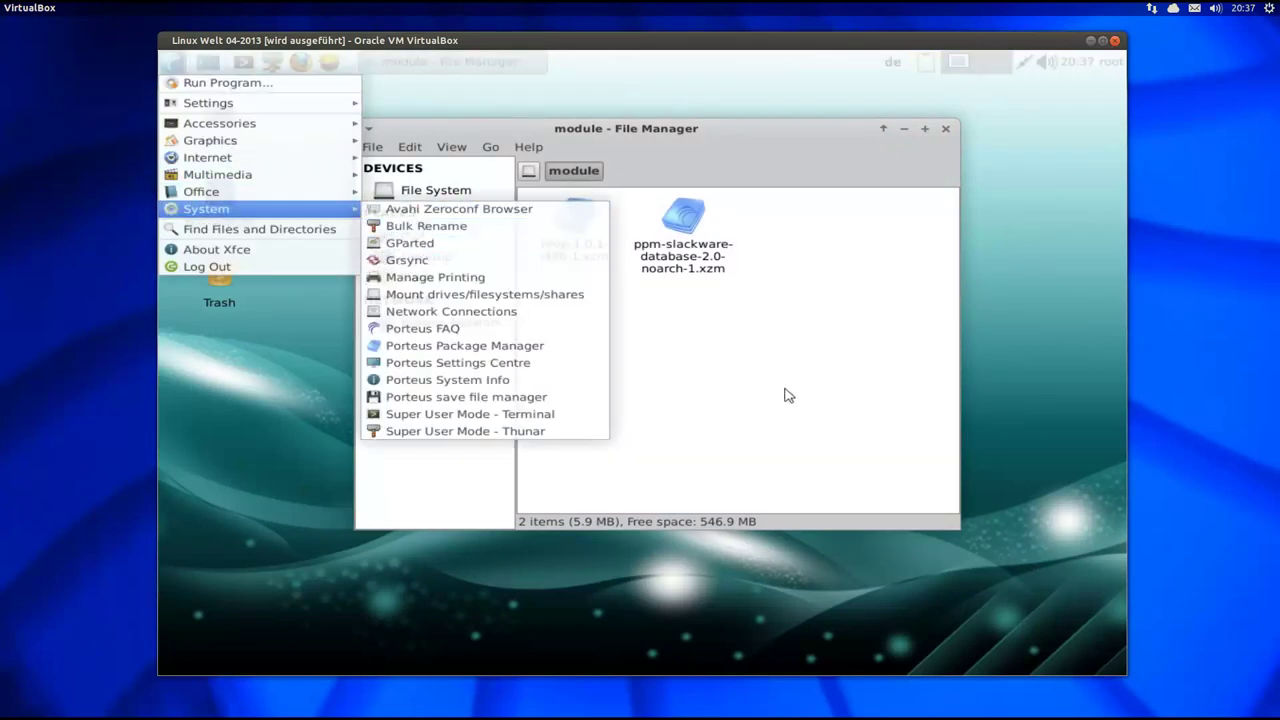
left_click(690, 360)
- Reactivate the htop-1.0.1-i486-1.xzm module and check the System applications list for Htop
double_click(575, 220)
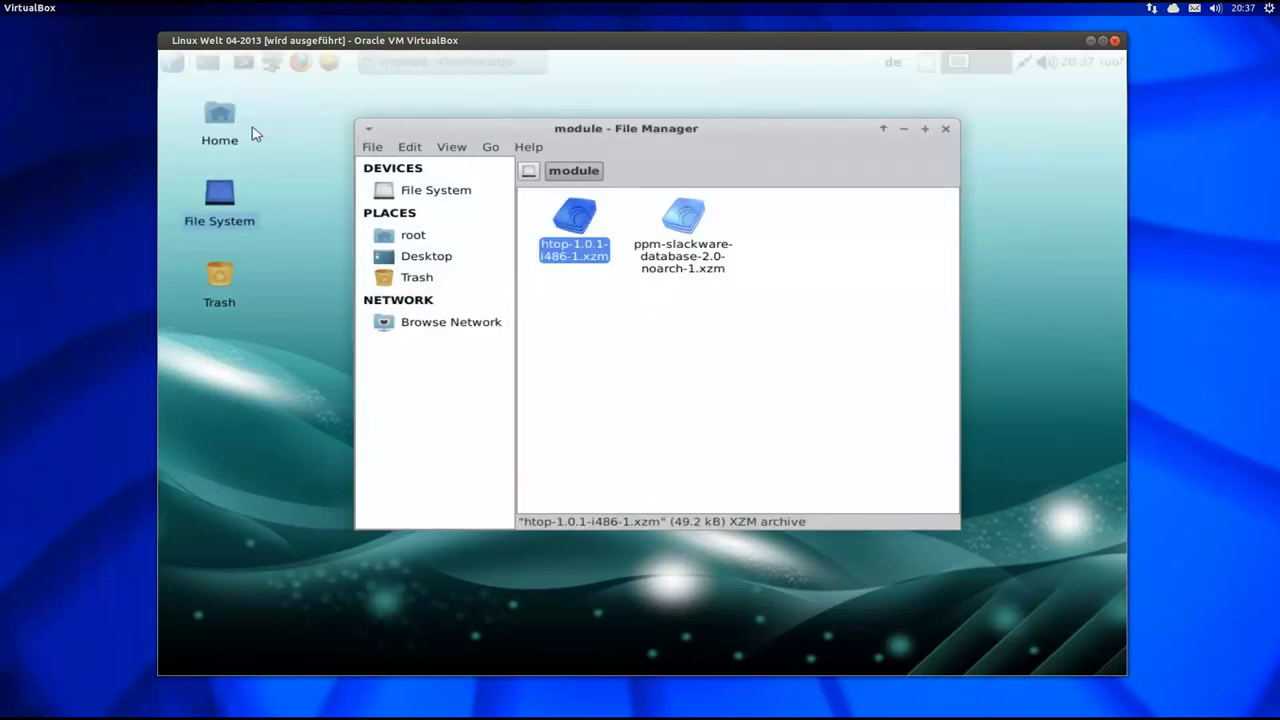
left_click(174, 65)
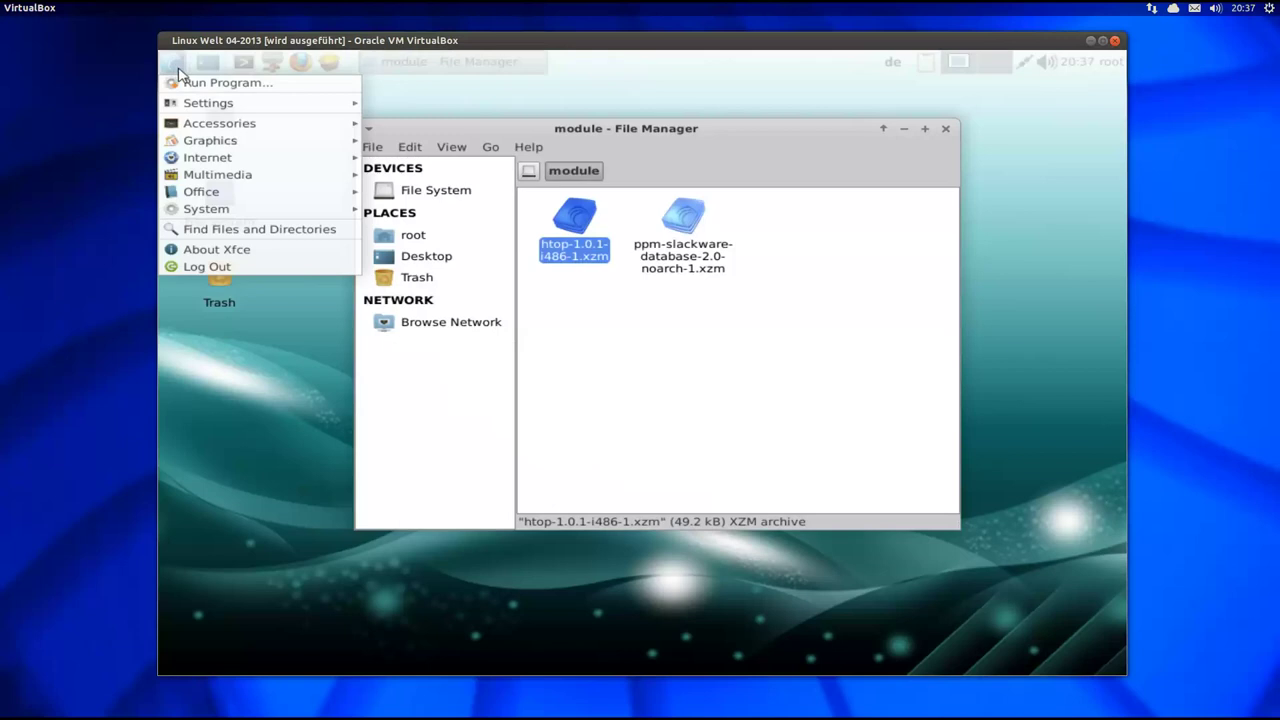
mouse_move(258, 212)
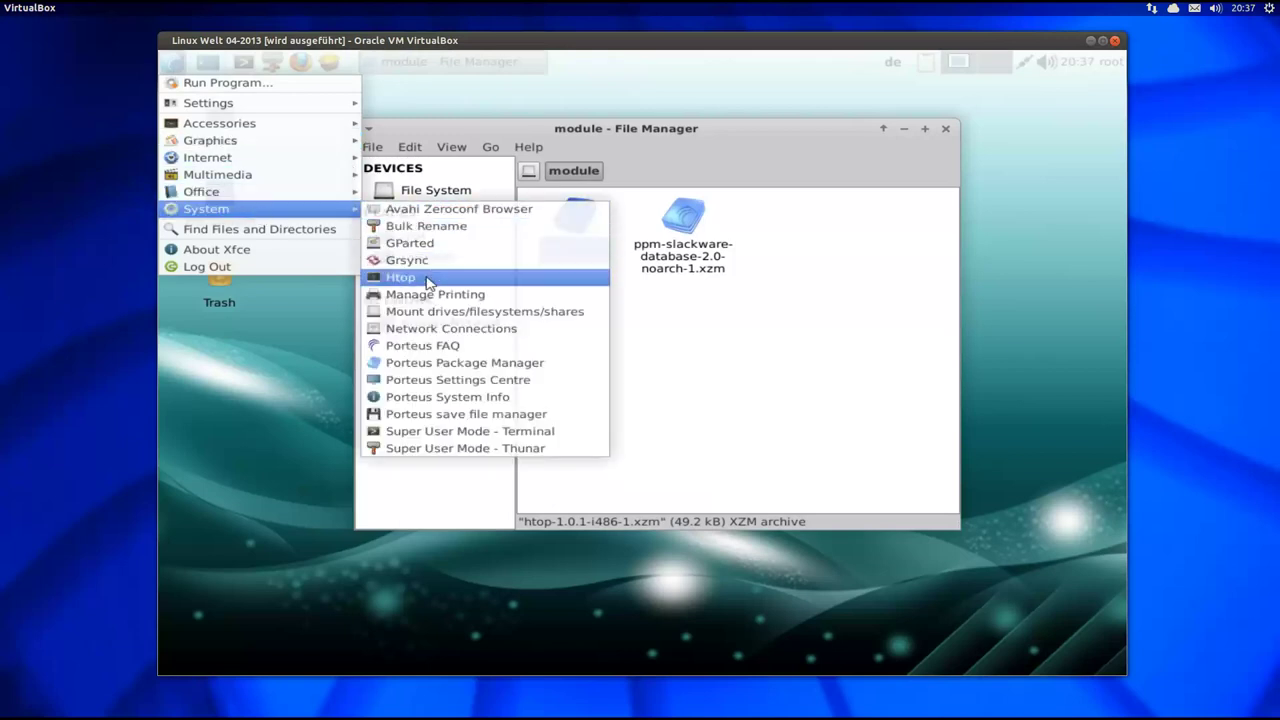
left_click(800, 385)
left_click(800, 385)
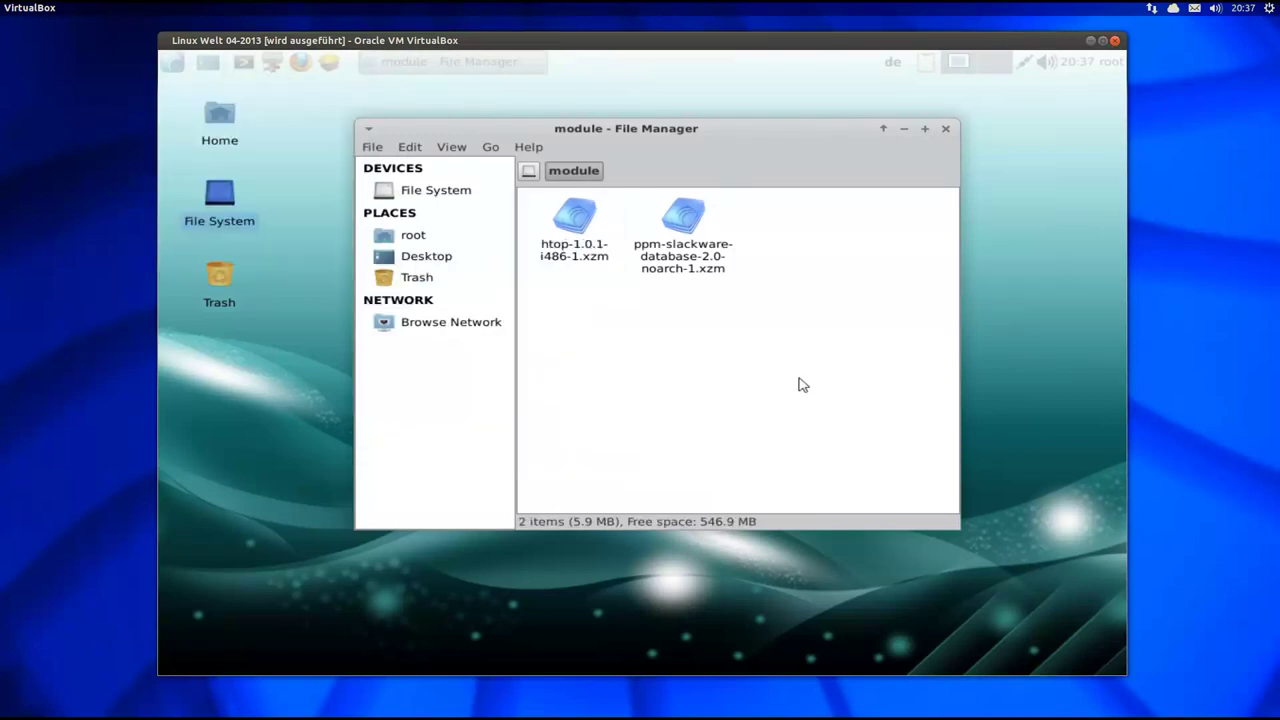
- Close the module folder window
left_click(575, 225)
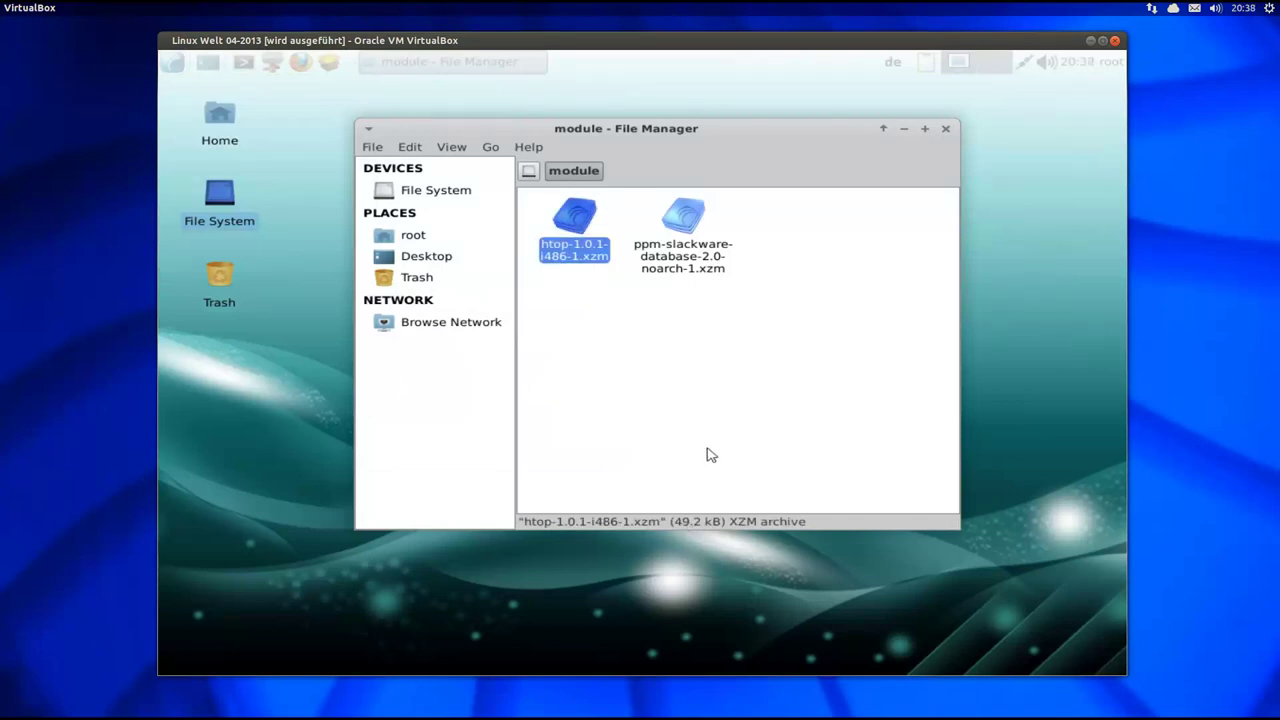
left_click(642, 357)
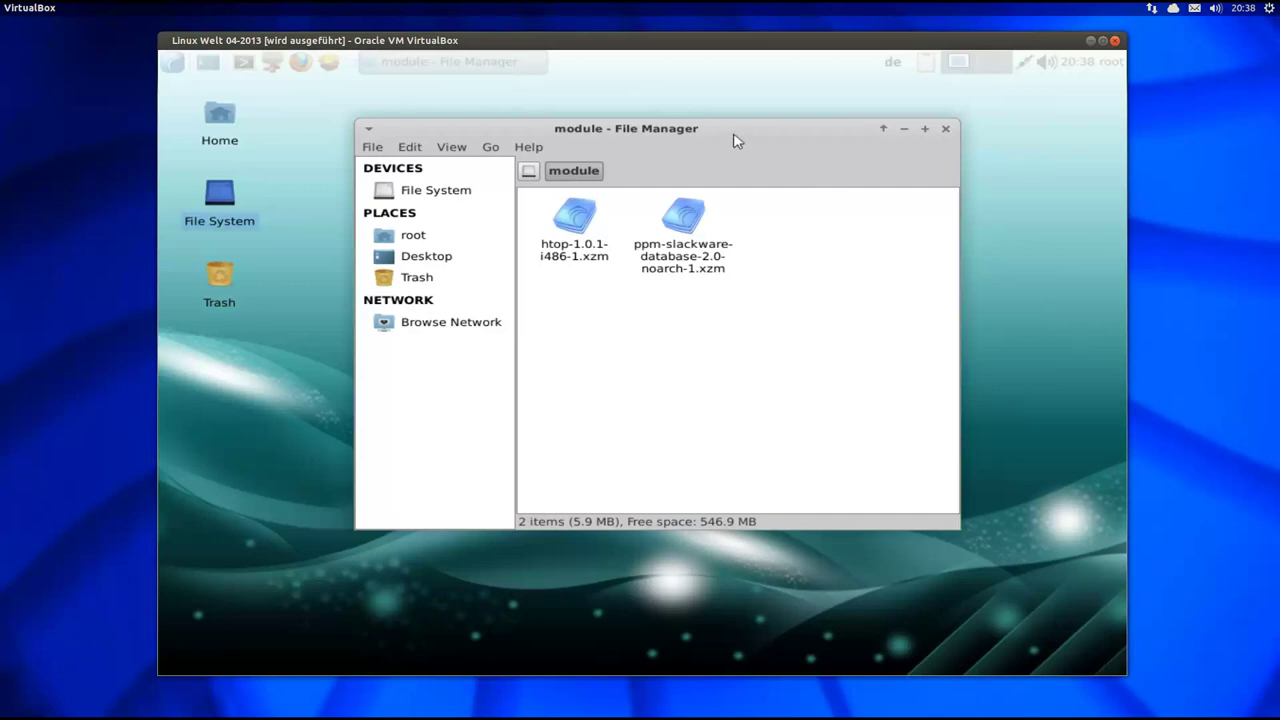
mouse_move(724, 131)
left_mouse_down()
mouse_move(731, 160)
mouse_move(743, 149)
mouse_move(708, 139)
left_mouse_up()
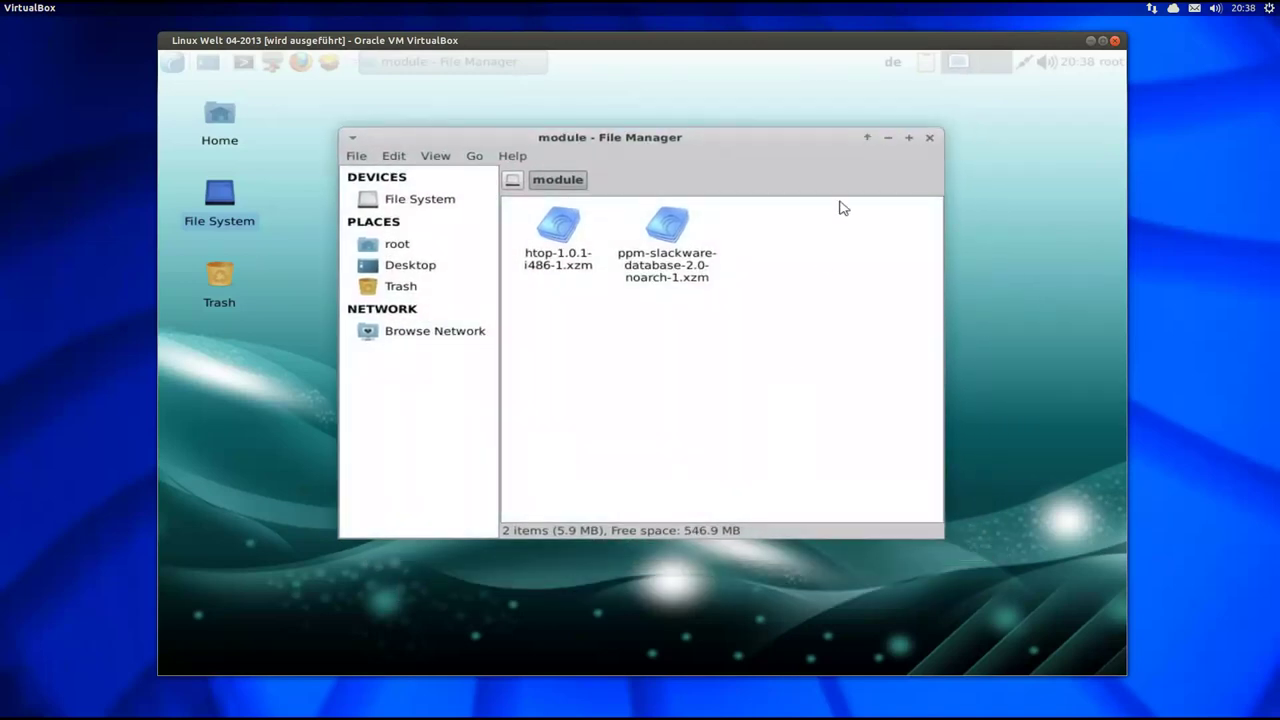
left_click(929, 138)
left_click(822, 188)
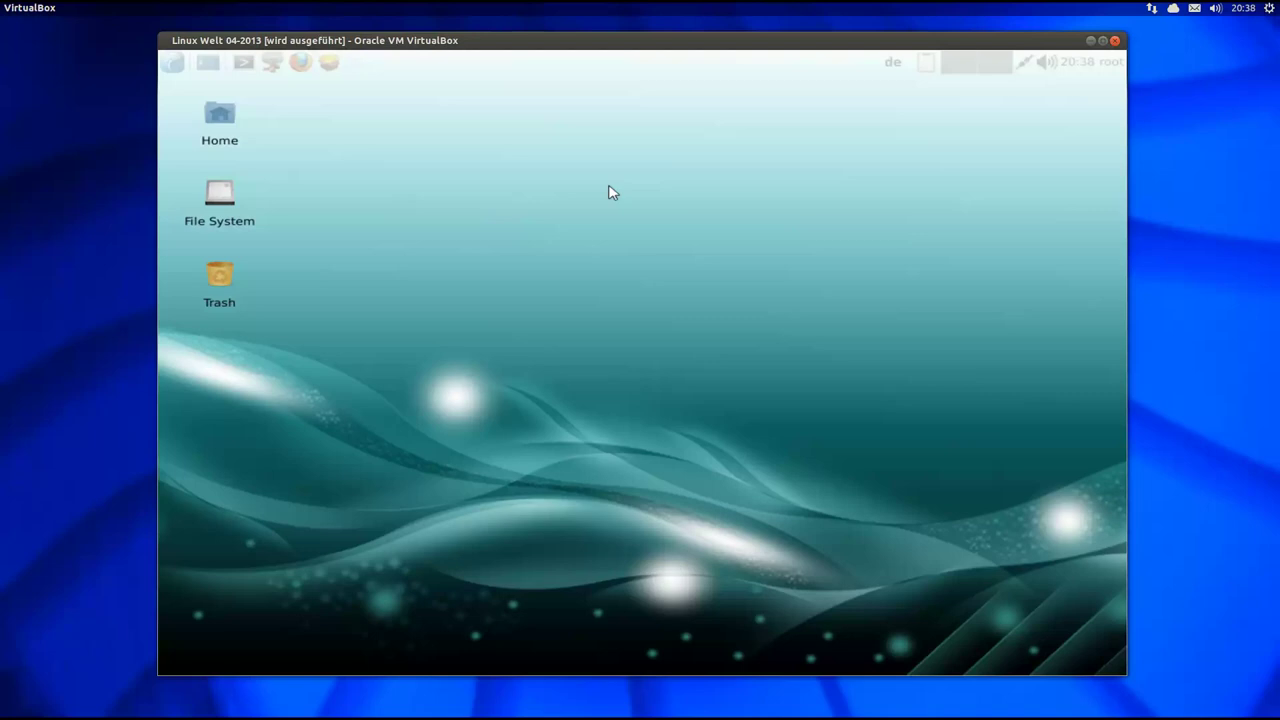
- View the contents of root's home folder and its Downloads folder, and close the file manager
double_click(228, 140)
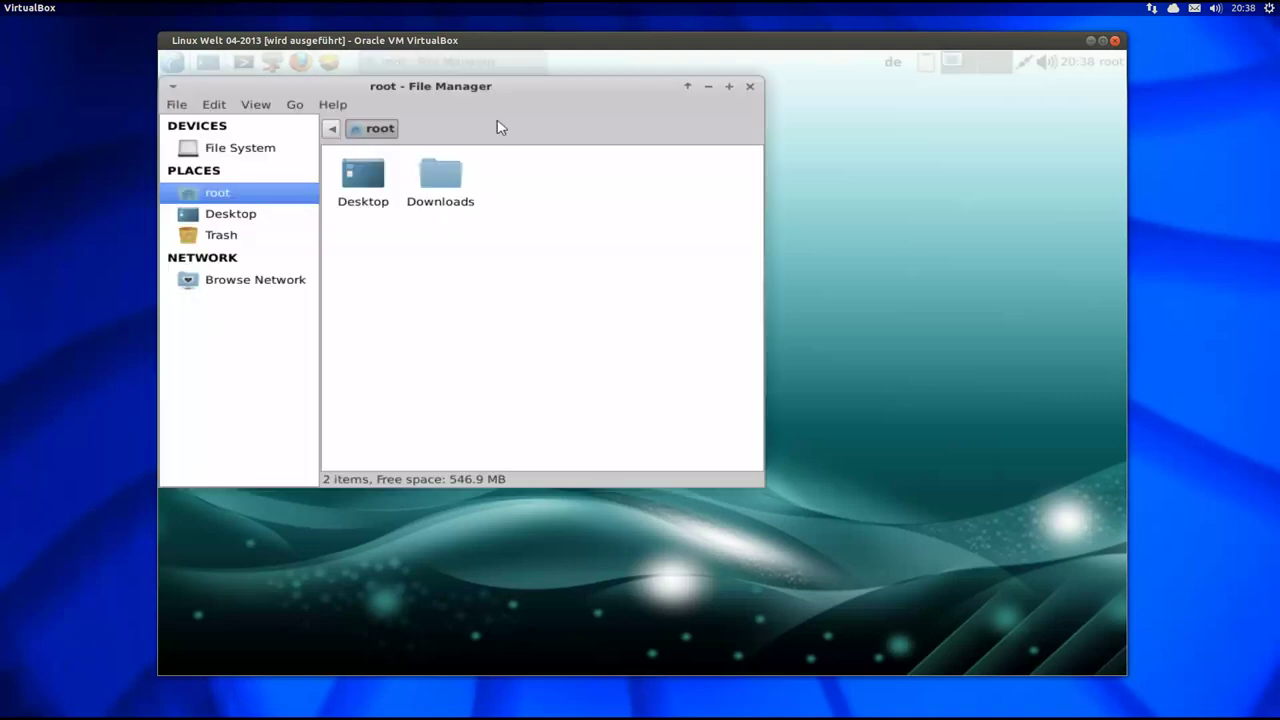
left_click_drag(471, 89, 649, 113)
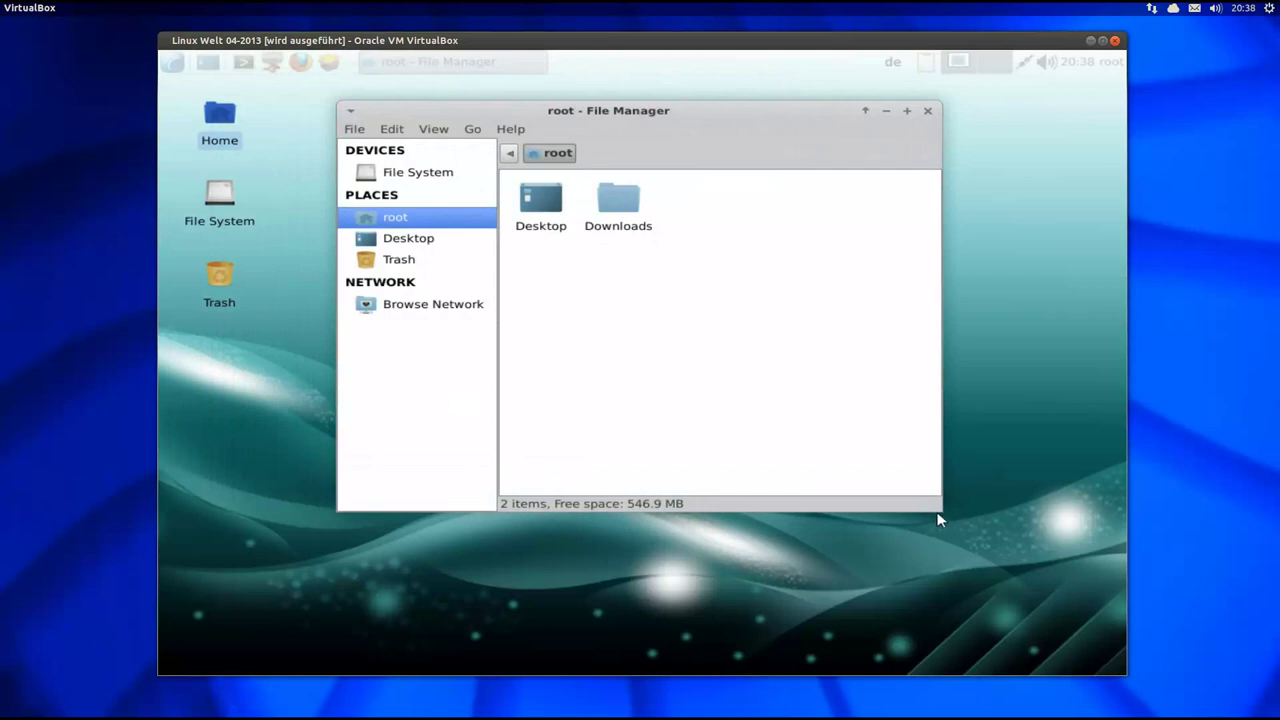
left_click_drag(939, 511, 942, 516)
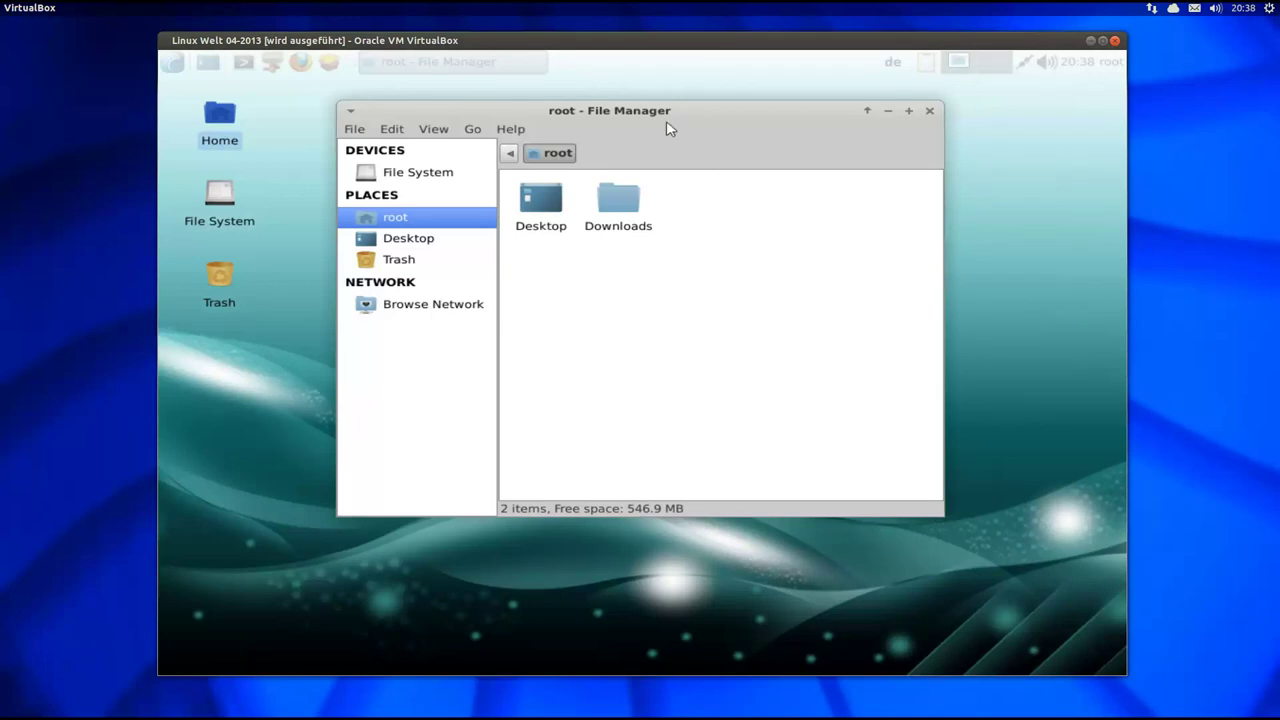
left_click_drag(659, 117, 658, 157)
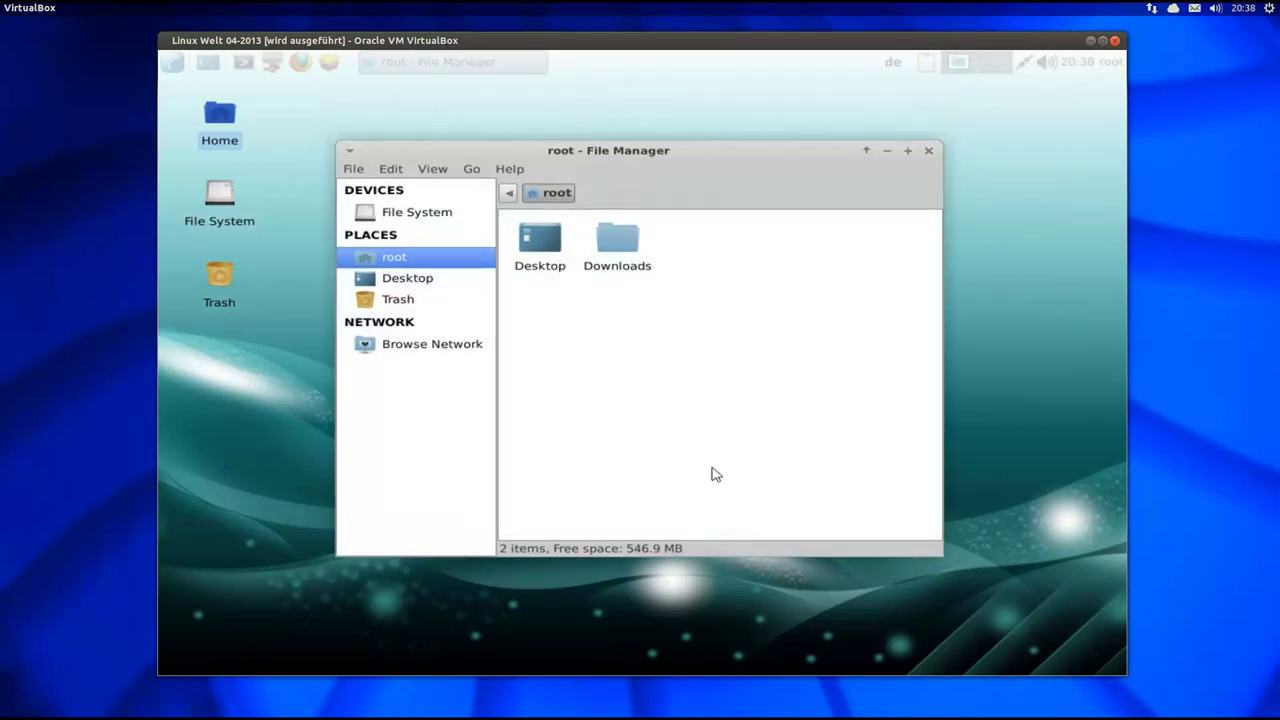
double_click(617, 240)
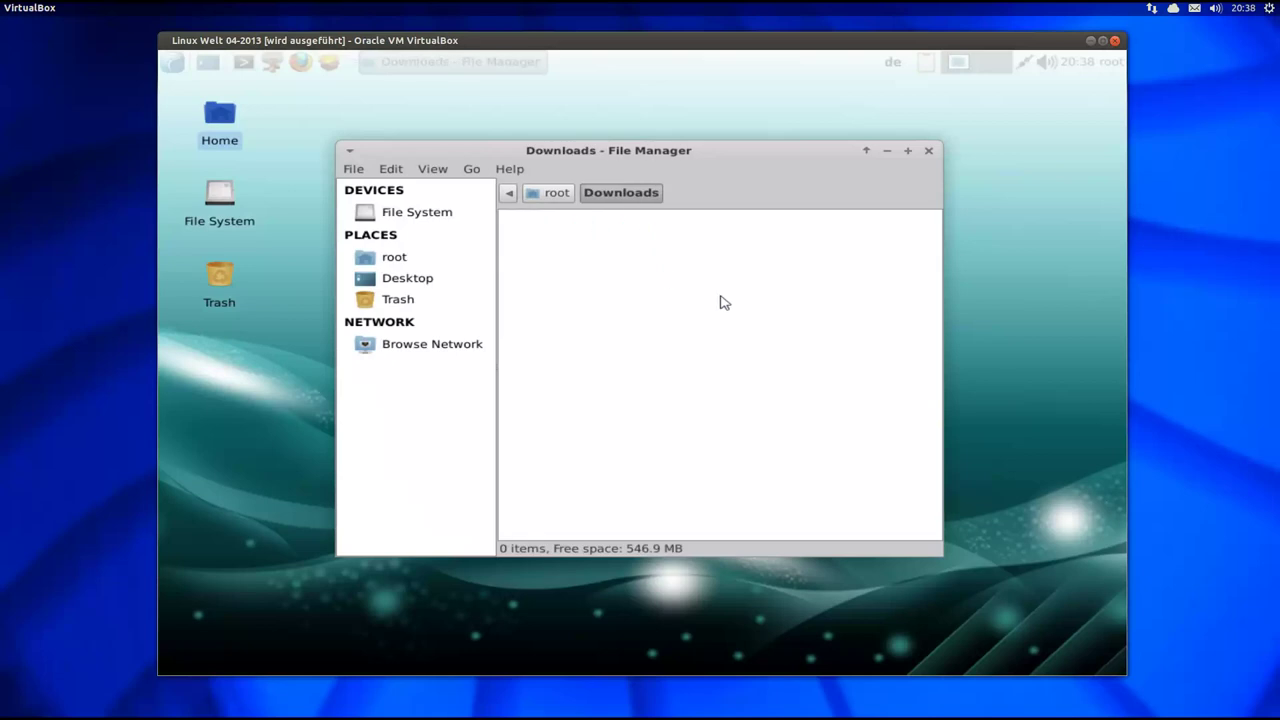
left_click(550, 193)
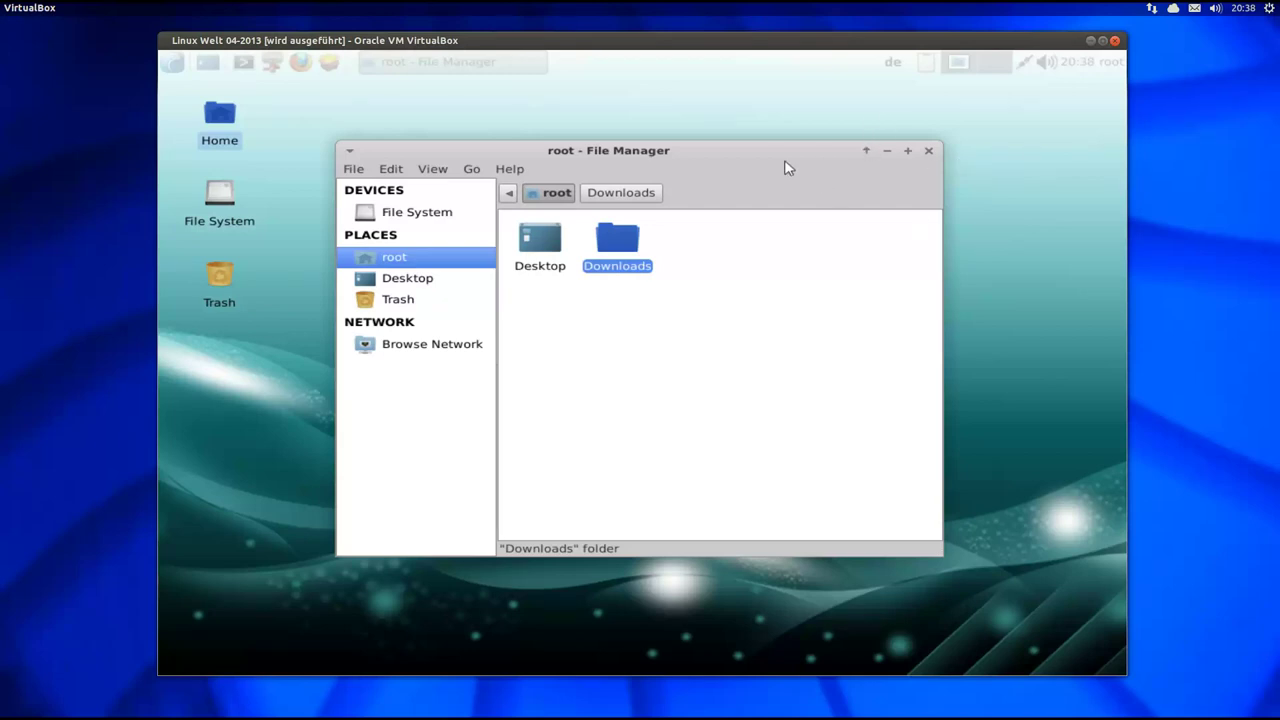
left_click_drag(768, 157, 781, 159)
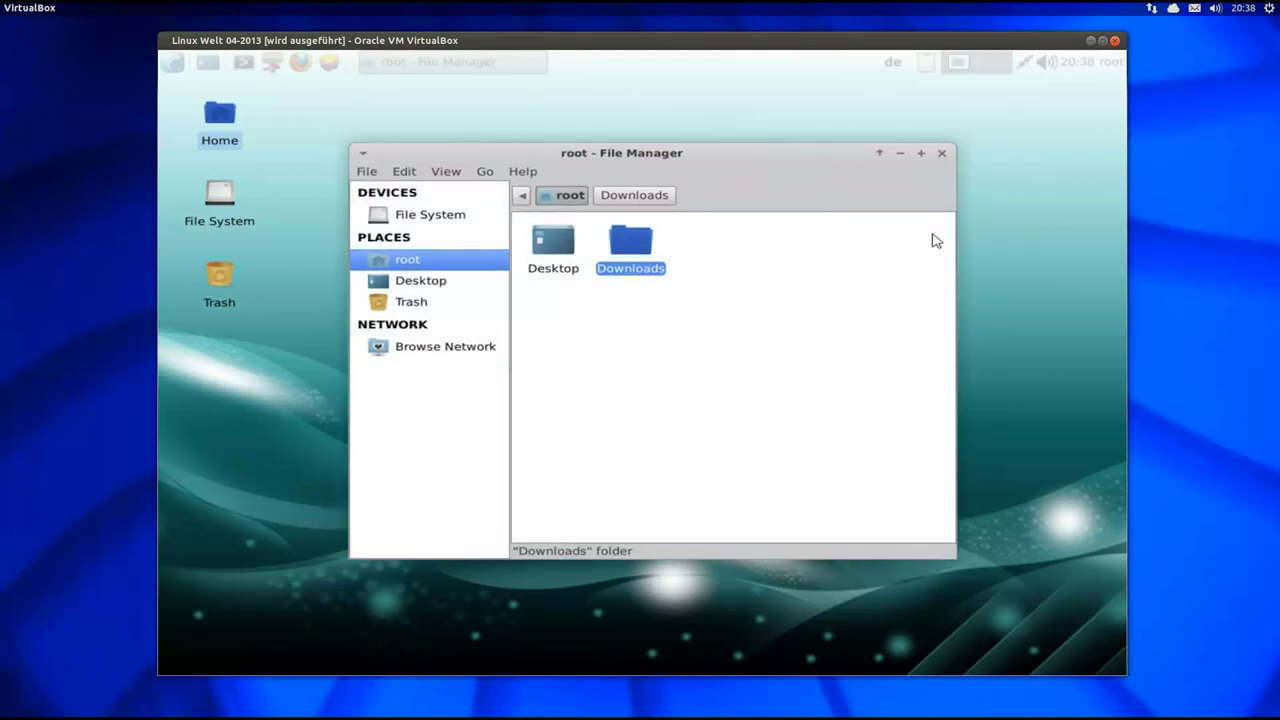
left_click(942, 155)
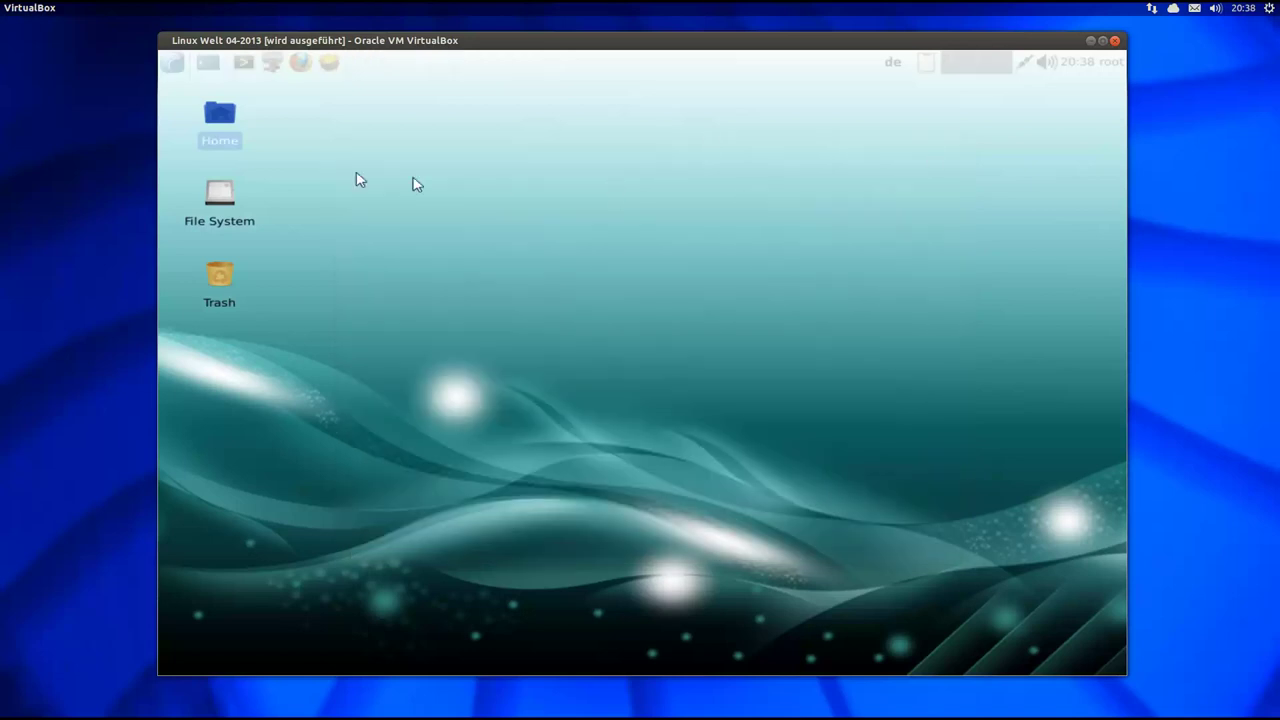
- Reopen root's home folder in the file manager and move the window toward the middle of the desktop
left_click(208, 63)
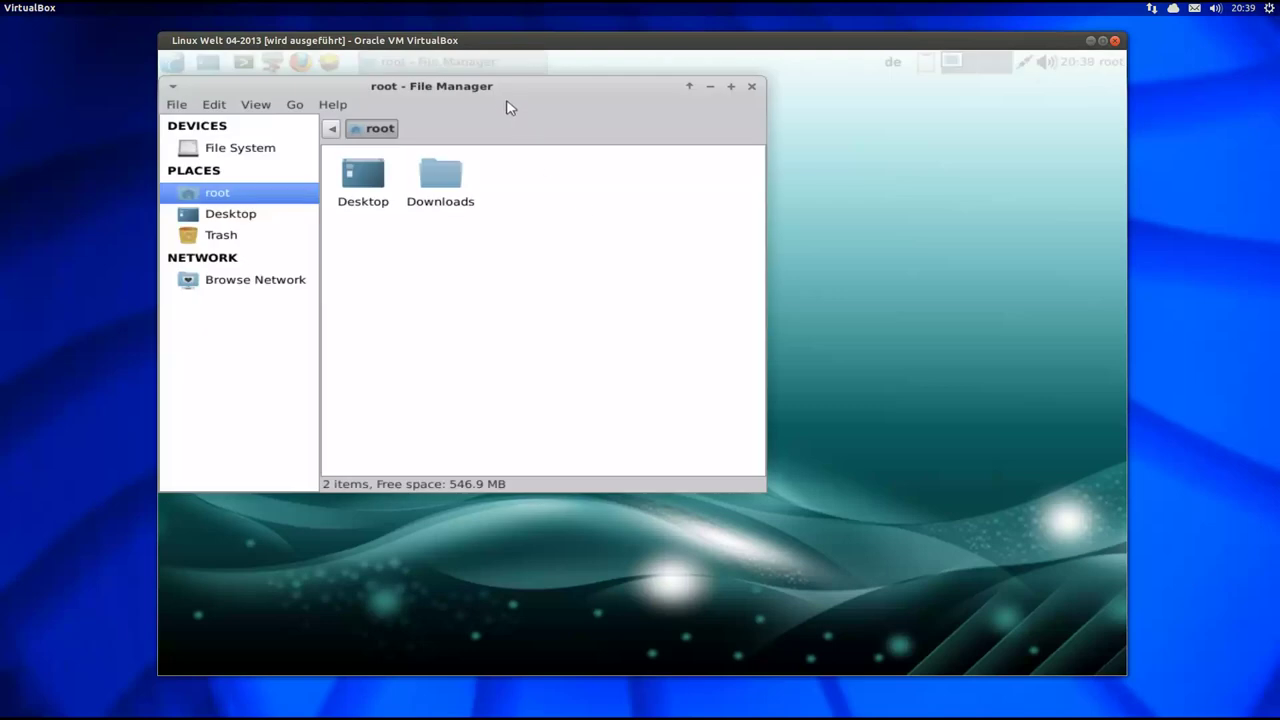
left_click_drag(491, 89, 722, 138)
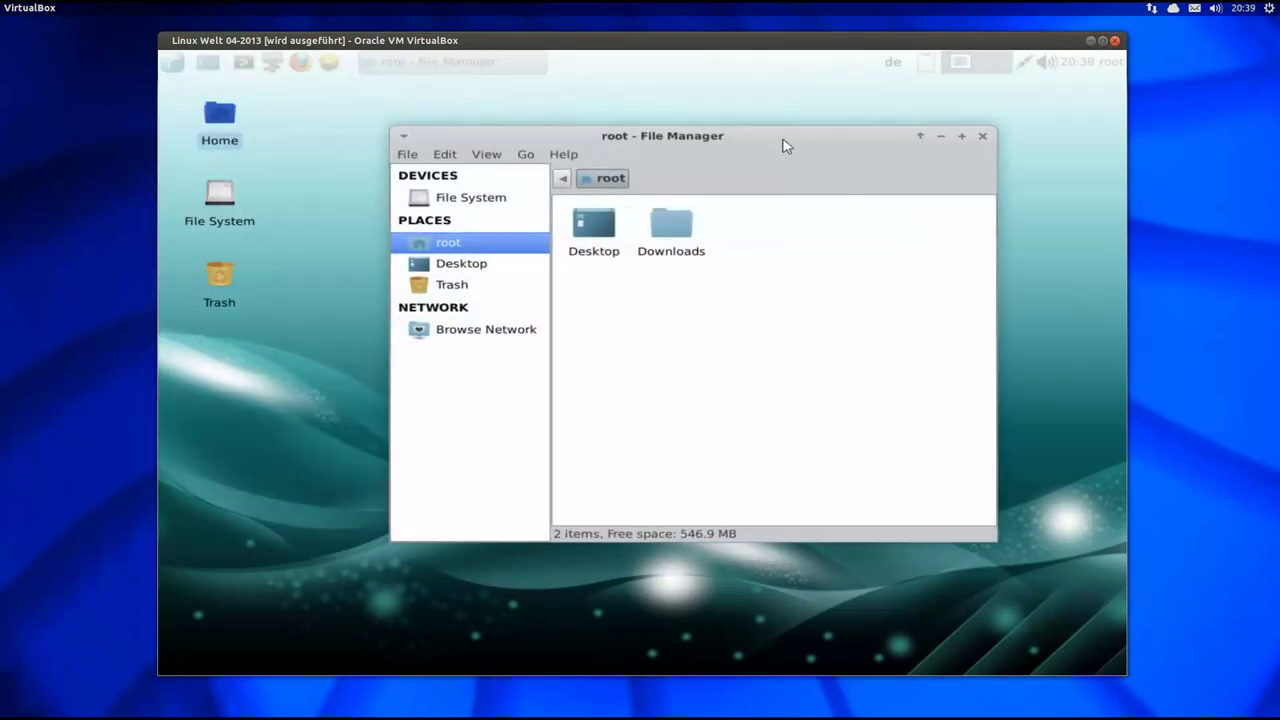
- Close the file manager in Porteus and power off the running Linux Welt 04-2013 virtual machine
left_click(985, 137)
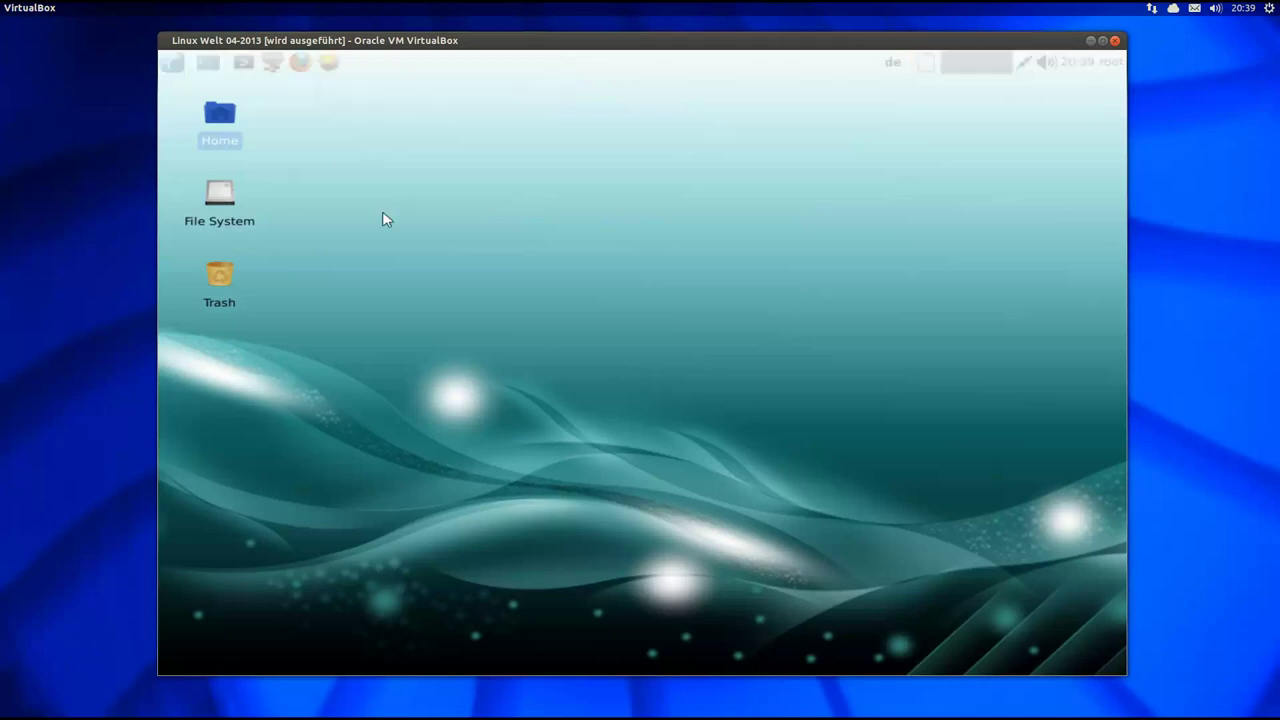
left_click(383, 220)
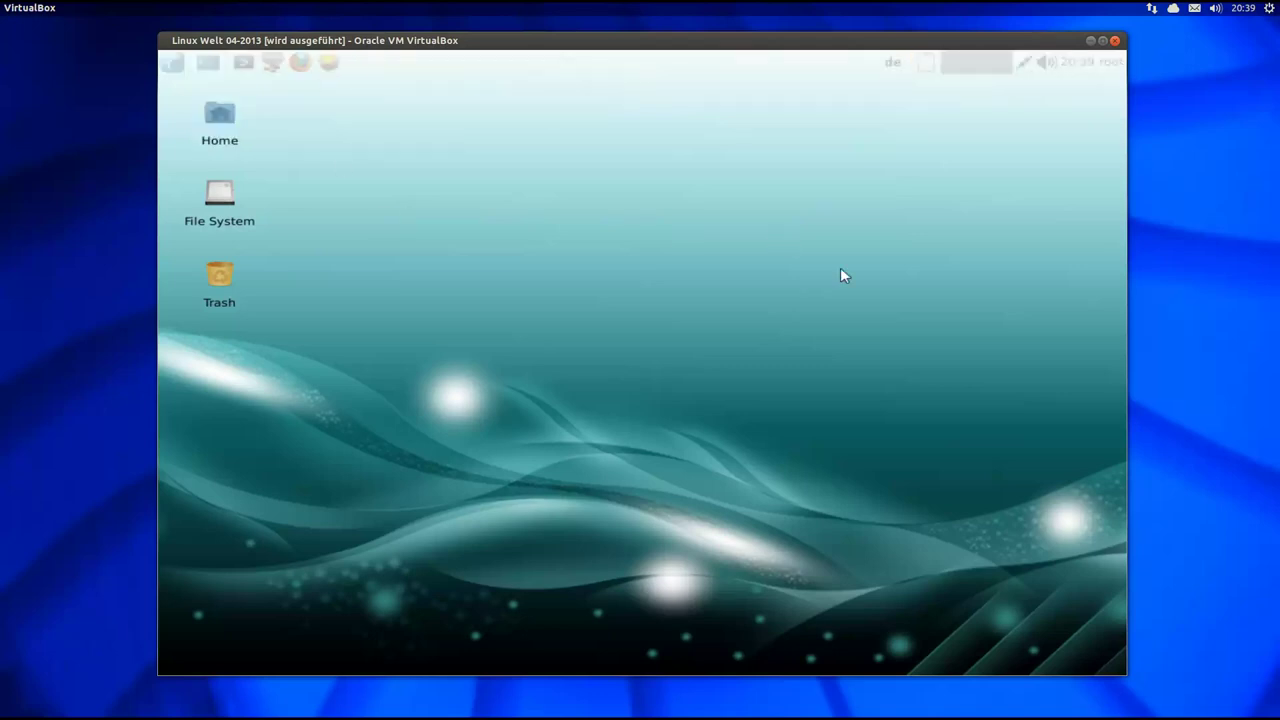
left_click(1114, 41)
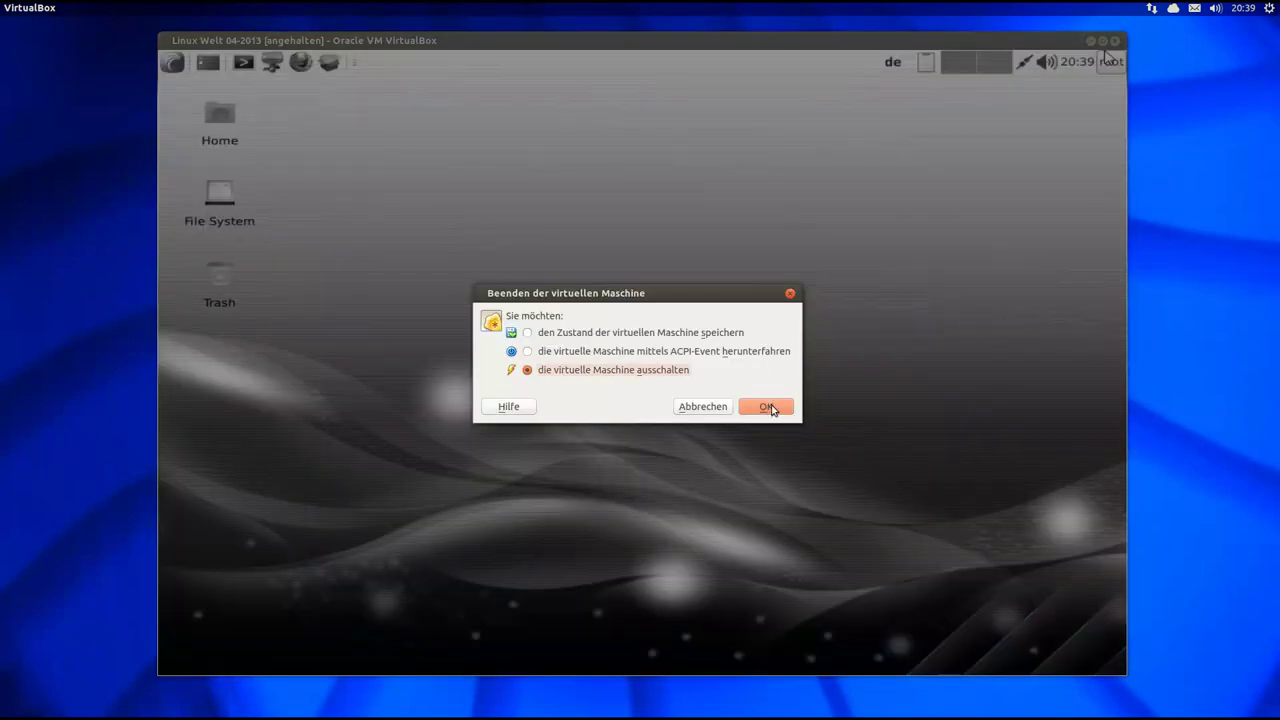
left_click(771, 405)
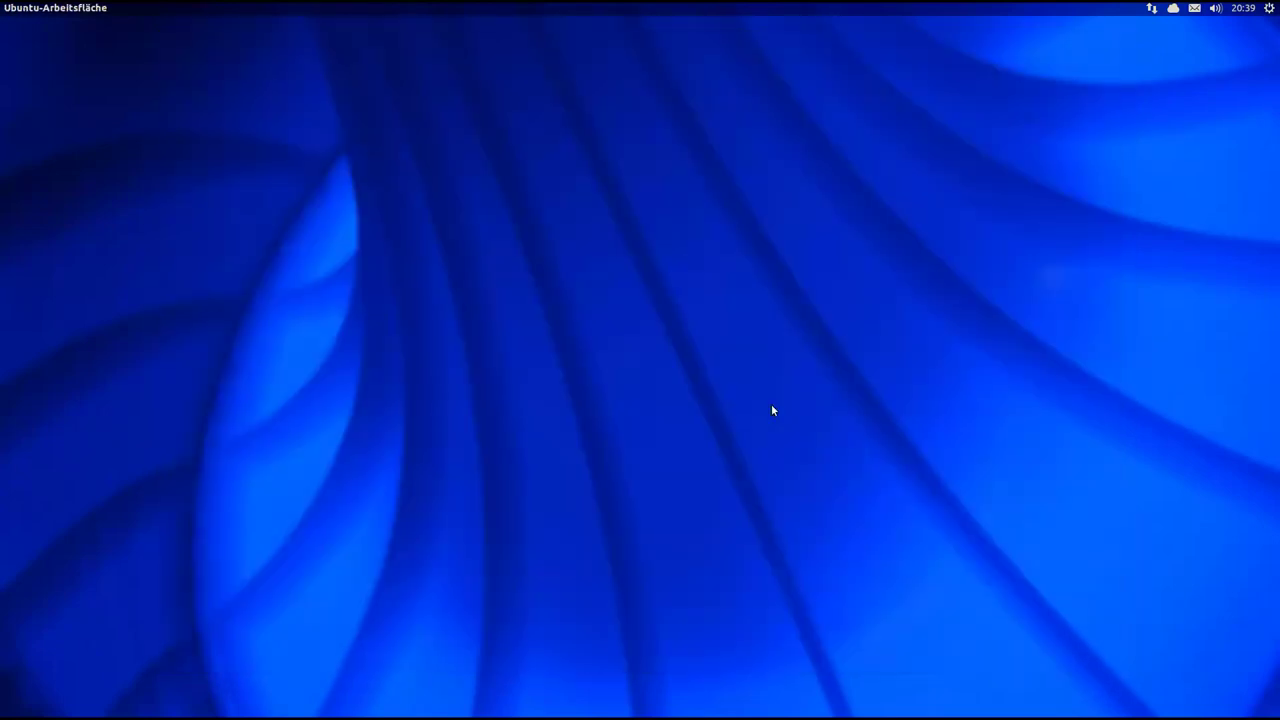
- Switch to the VirtualBox Manager and start the Linux Welt 04-2013 virtual machine again
mouse_move(3, 202)
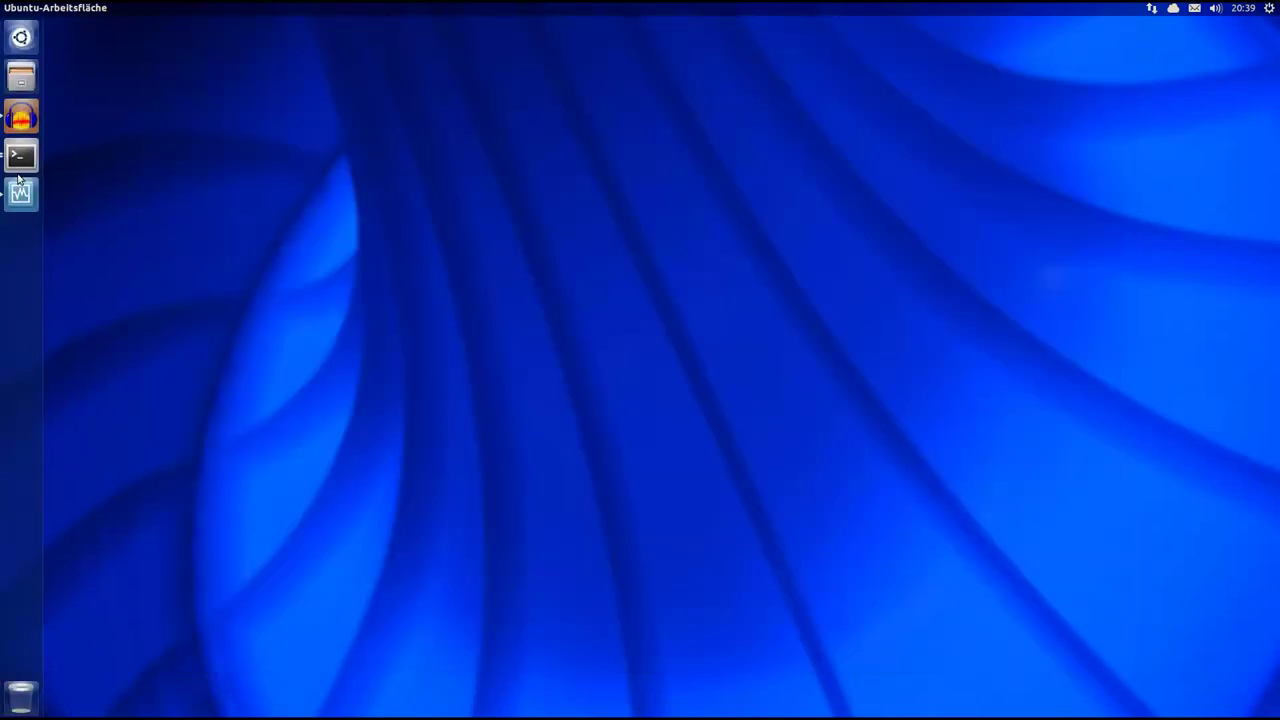
left_click(18, 192)
left_click_drag(280, 60, 417, 105)
left_click(295, 138)
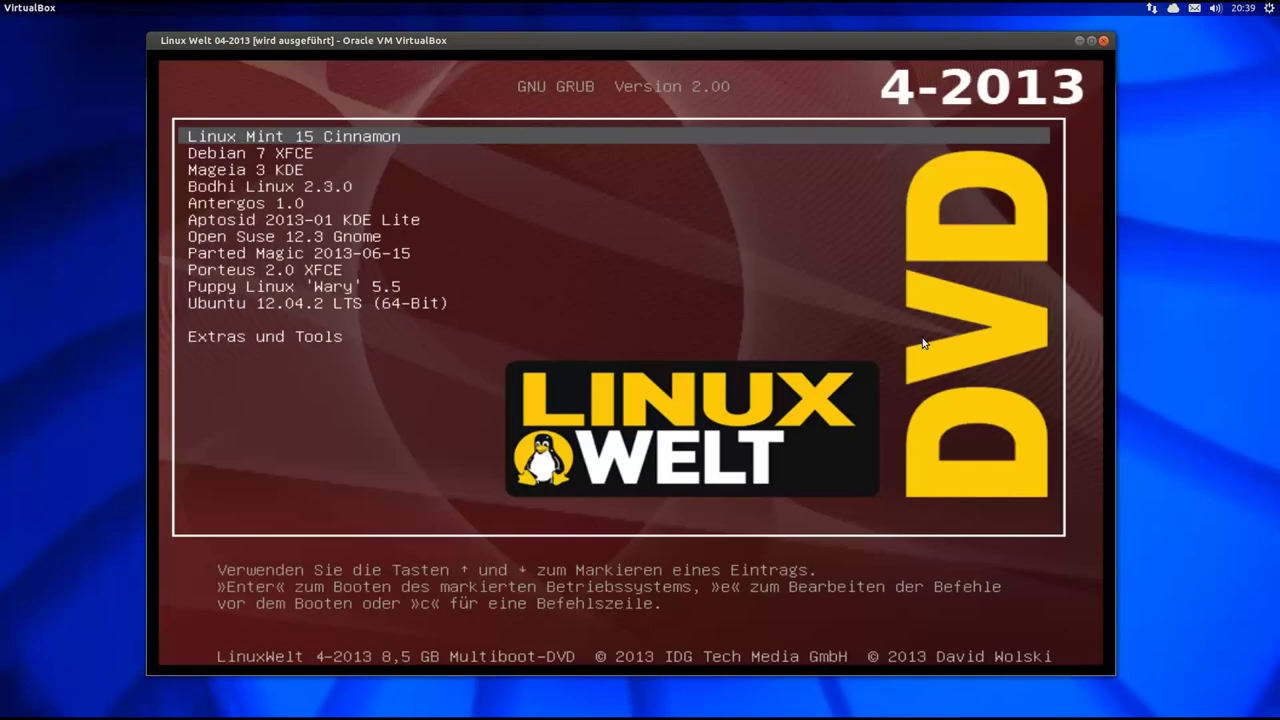
- Highlight the Porteus 2.0 XFCE entry in the DVD's GRUB boot menu and shift the virtual machine window slightly
key("Down")
key("Down")
key("Down")
key("Down")
key("Down")
key("Down")
key("Down")
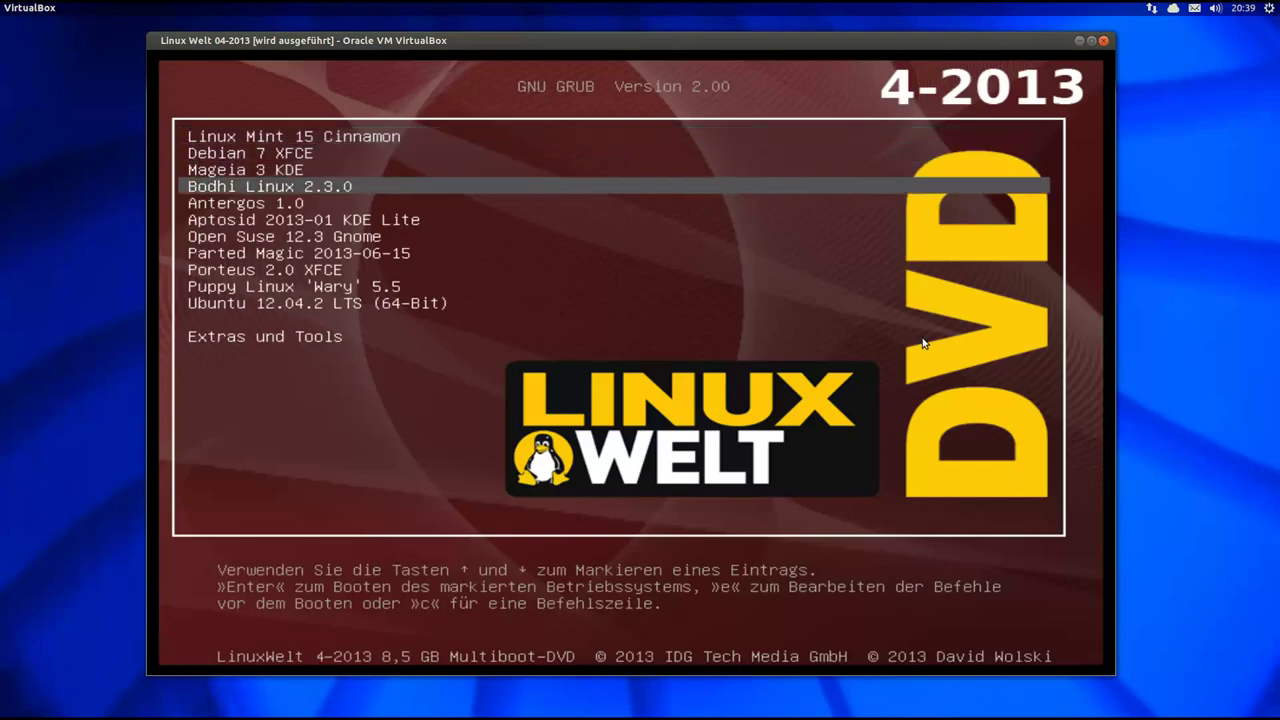
key("Down")
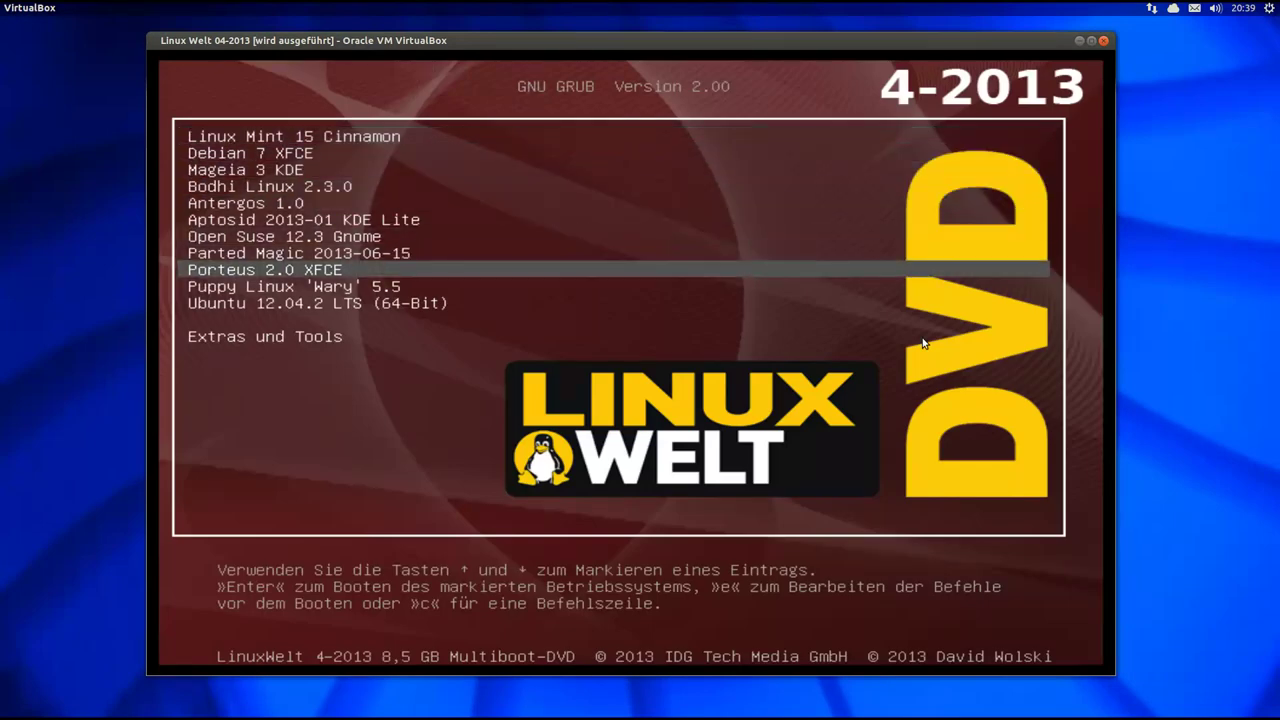
left_click_drag(741, 48, 743, 48)
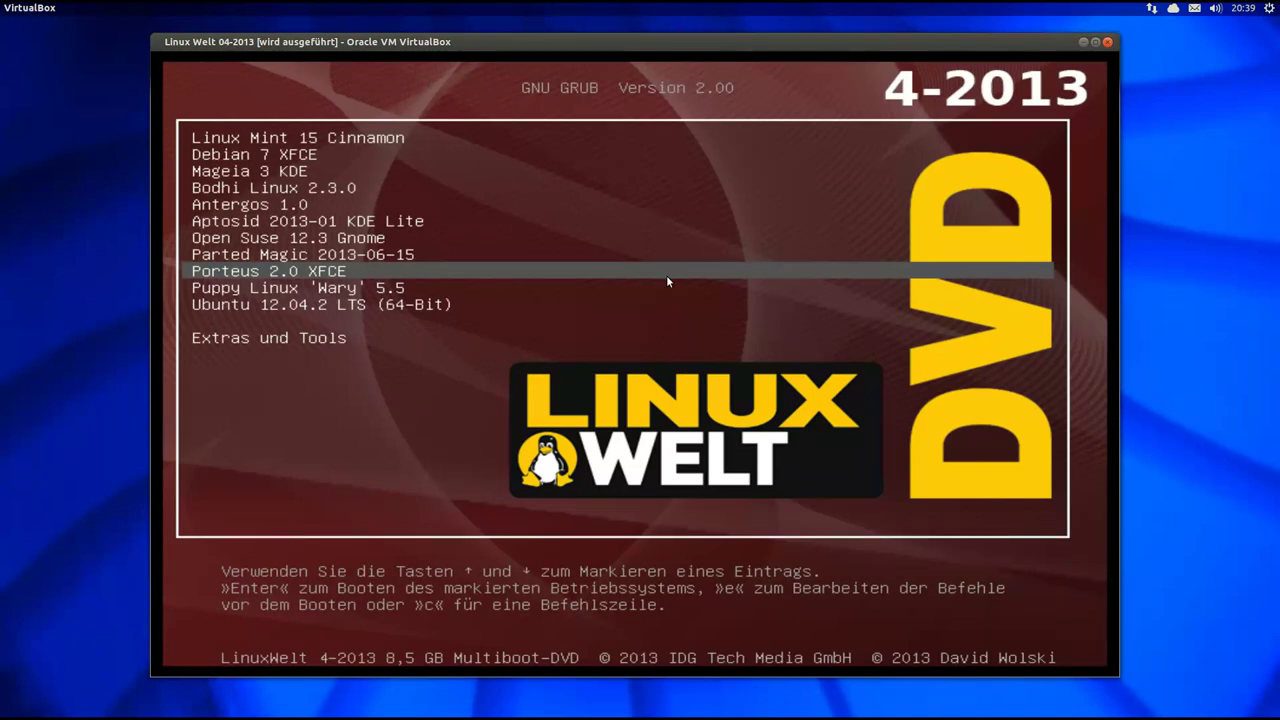
left_click_drag(782, 44, 783, 43)
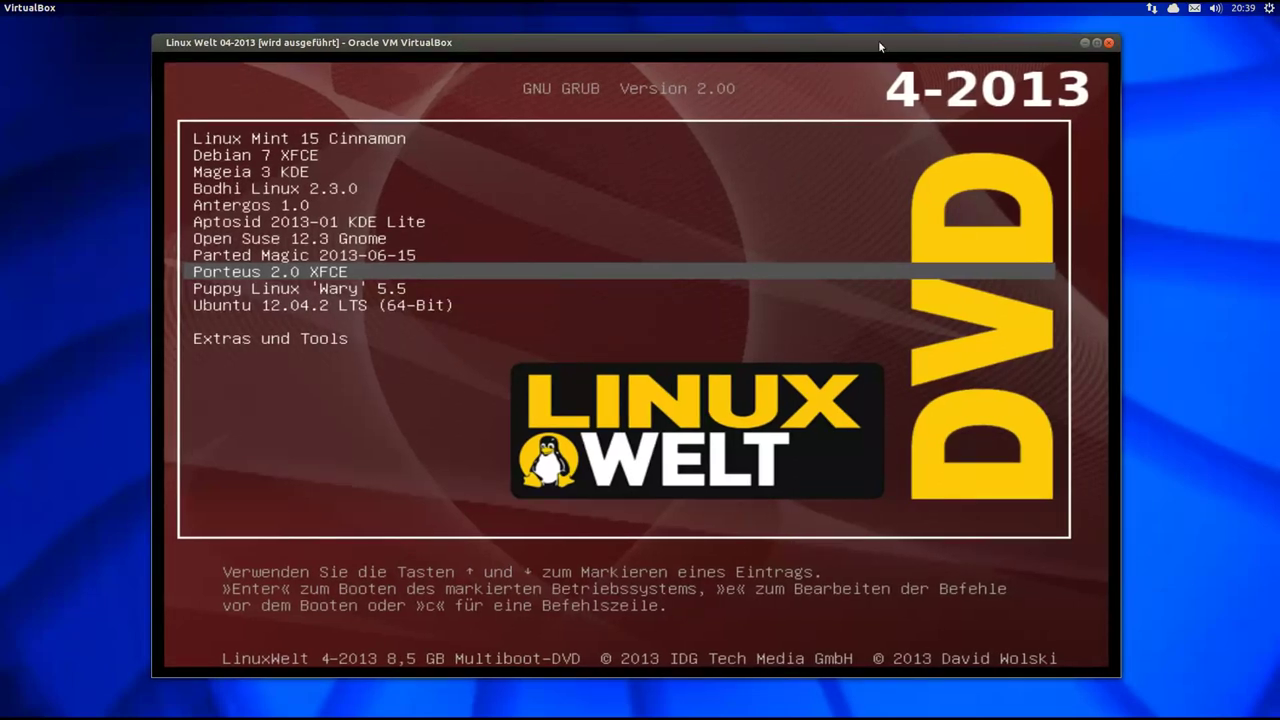
- Power off the virtual machine from its boot menu and close the VirtualBox Manager
left_click(1112, 45)
left_click(760, 408)
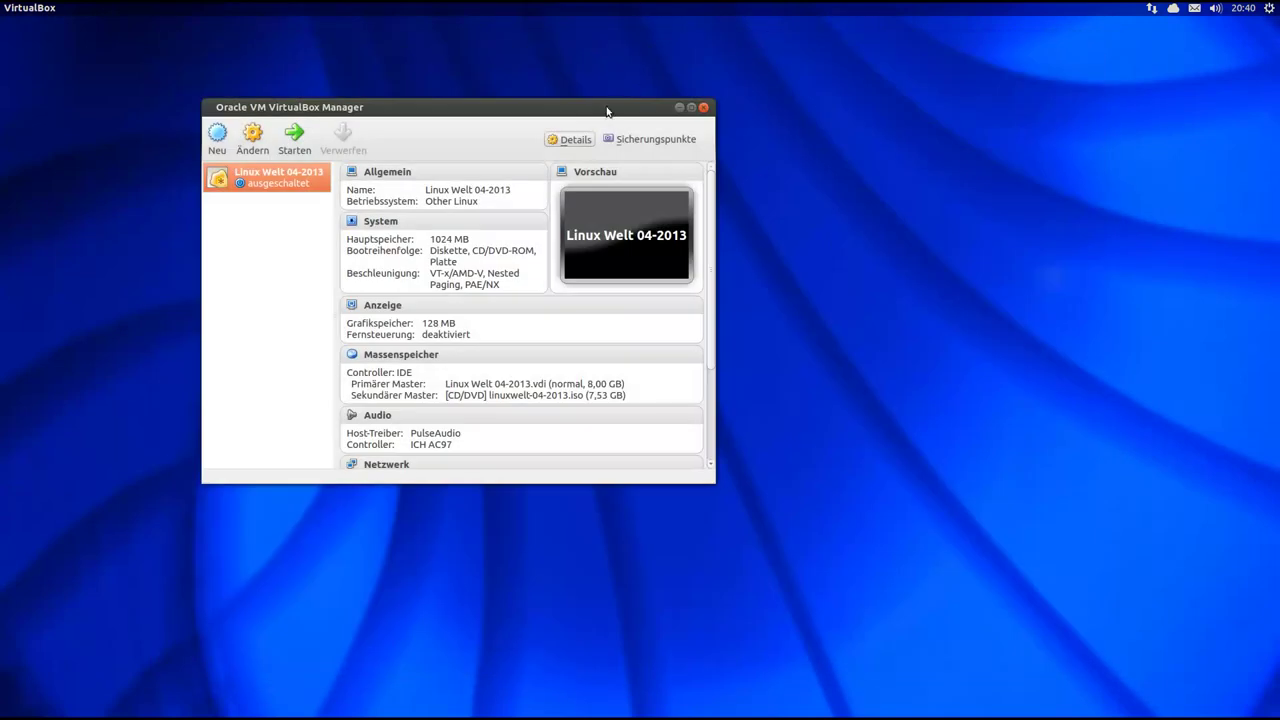
left_click_drag(607, 111, 739, 161)
left_click(832, 147)
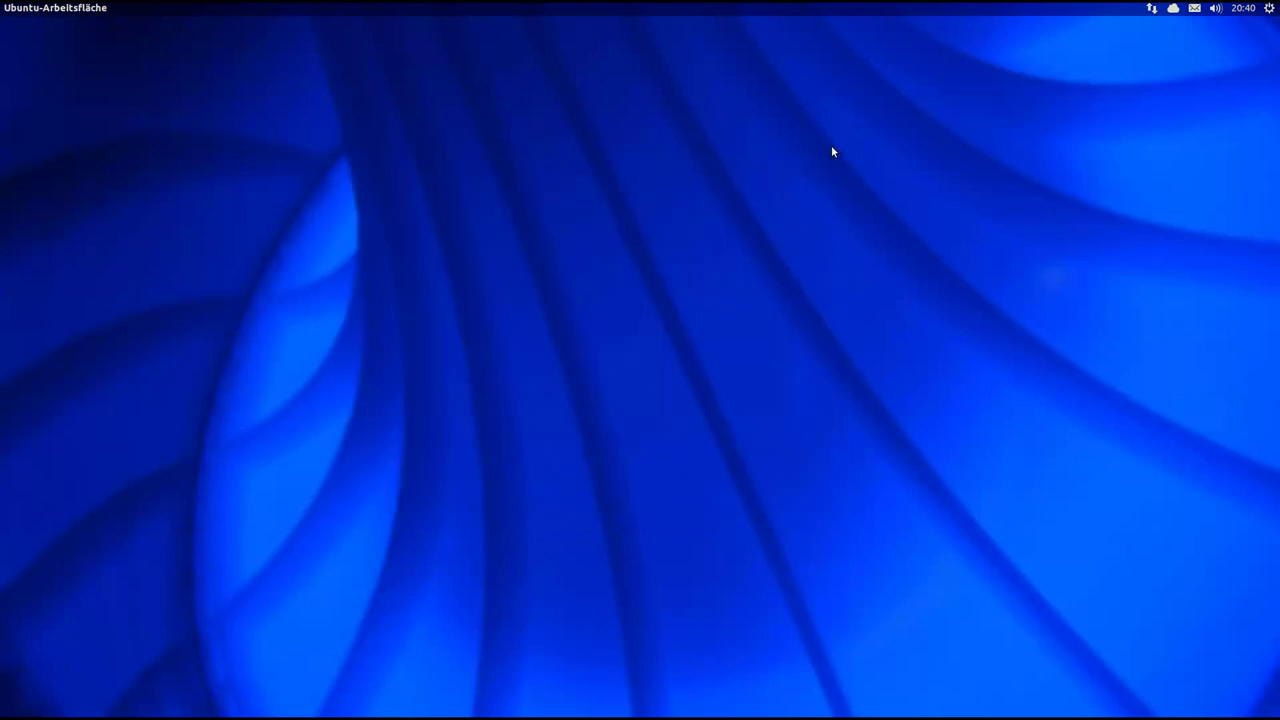